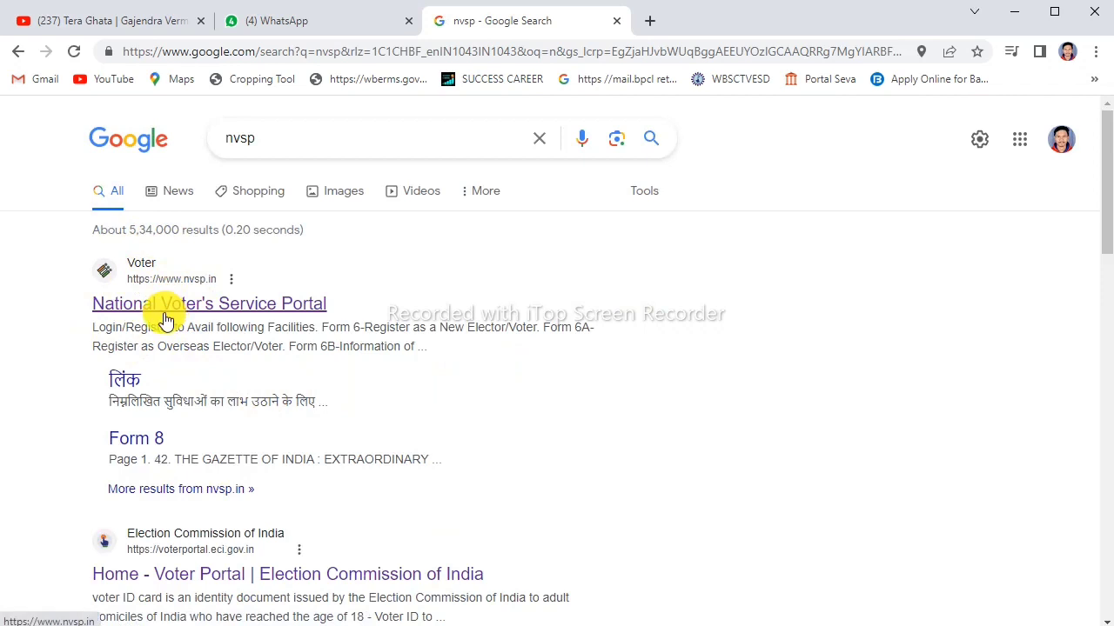
Go from the NVSP search result to voters.eci.gov.in and open the Sign-Up registration page
{"action": "left_click", "coordinate": [163, 311]}
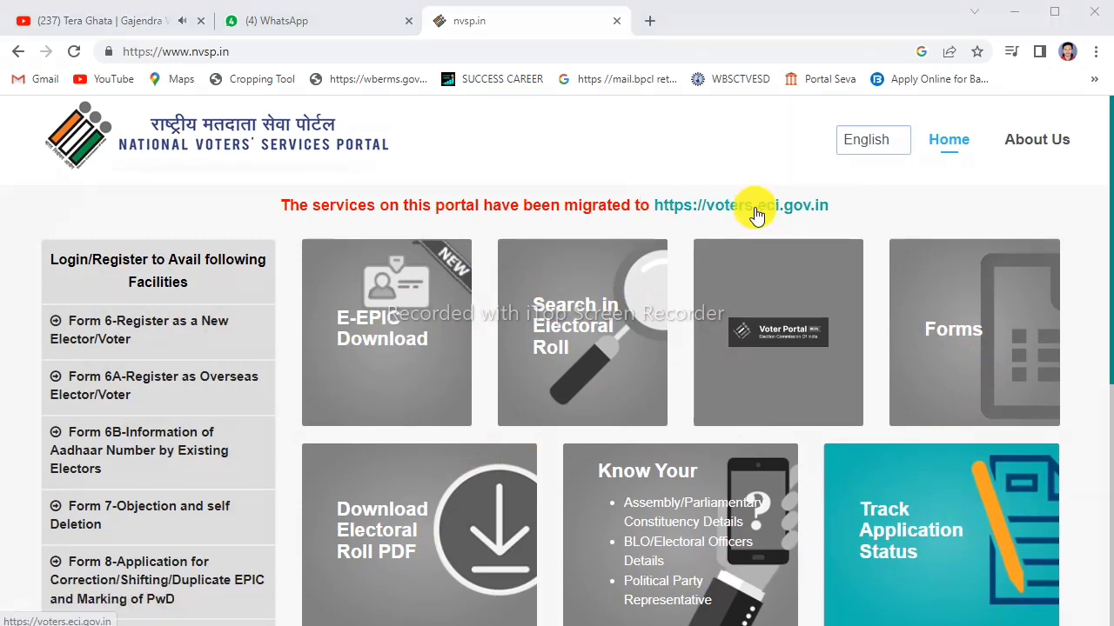
{"action": "left_click", "coordinate": [754, 207]}
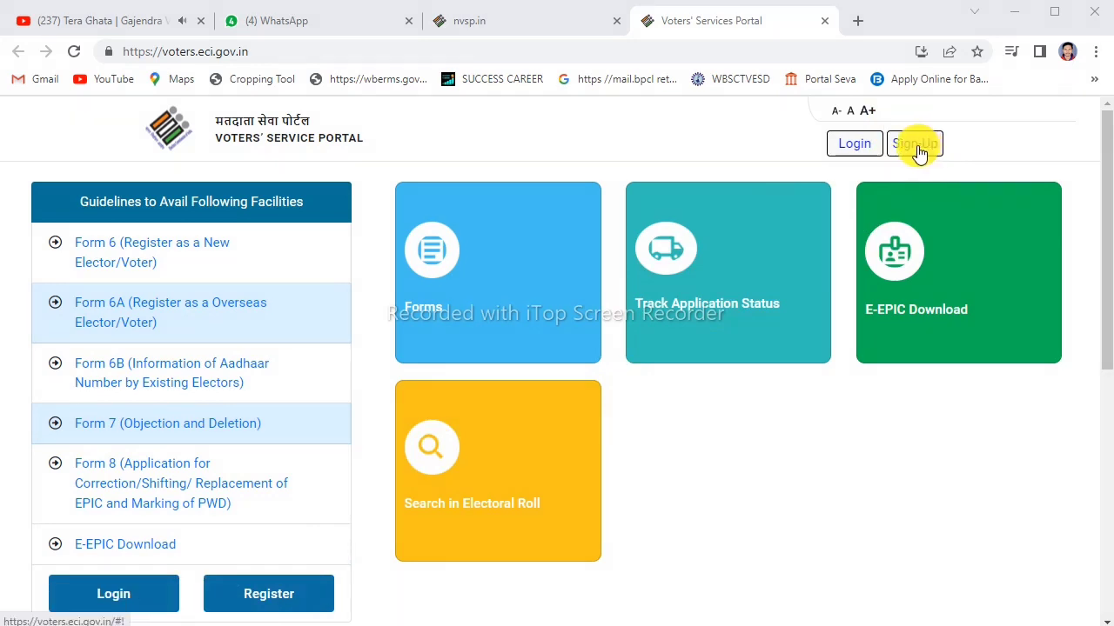
{"action": "left_click", "coordinate": [917, 146]}
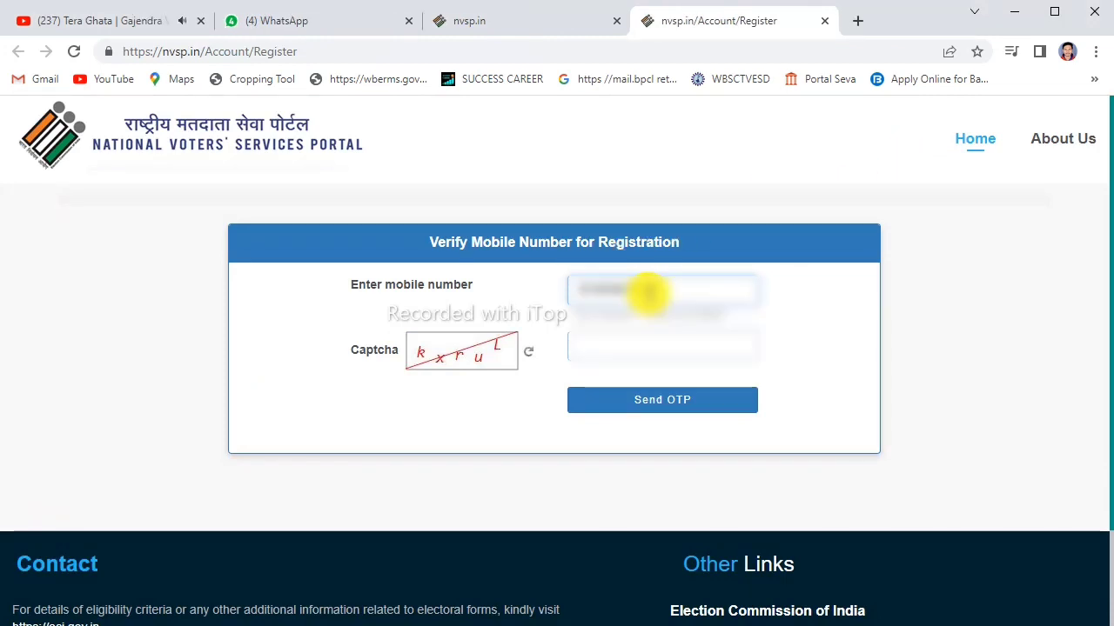
Enter the captcha, request an OTP, and verify the mobile number with the received code
{"action": "left_click", "coordinate": [586, 345]}
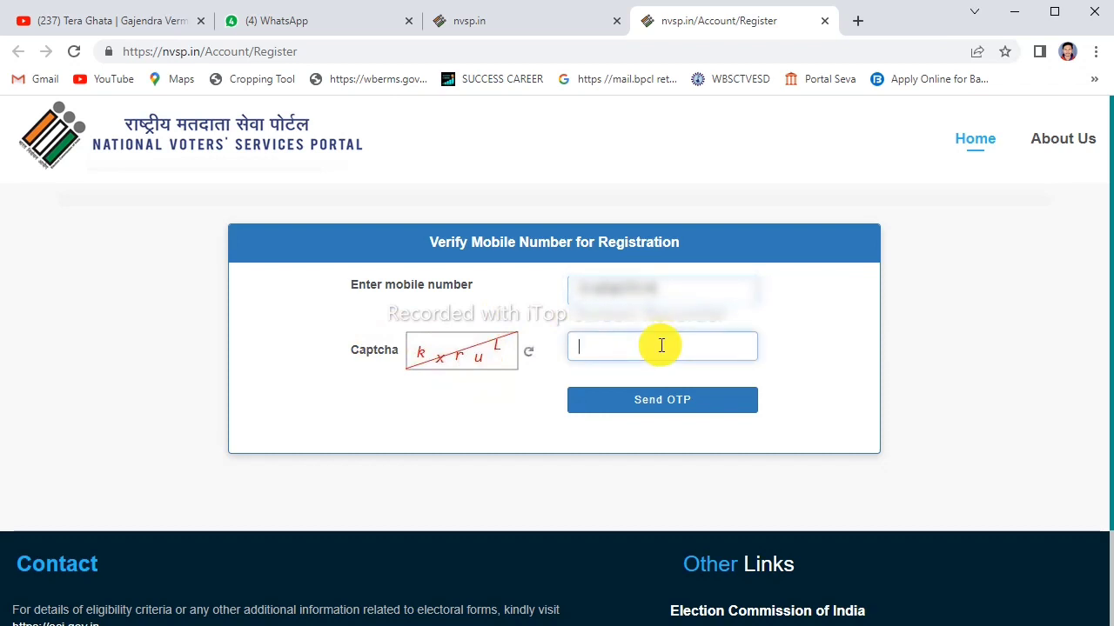
{"action": "type", "text": "kxruL"}
{"action": "left_click", "coordinate": [653, 407]}
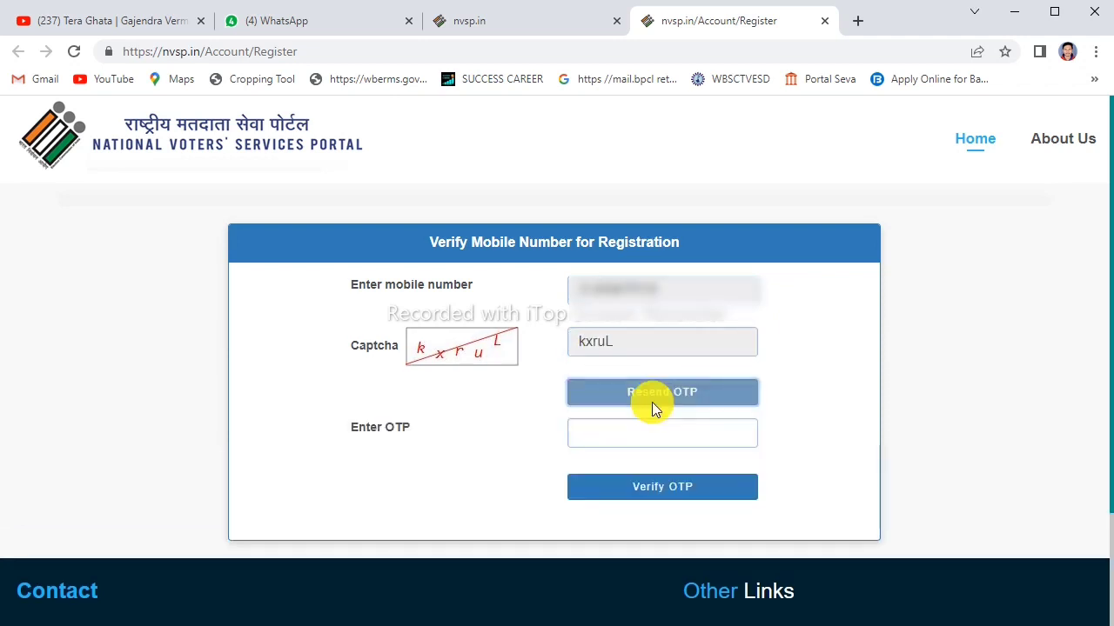
{"action": "left_click", "coordinate": [692, 438]}
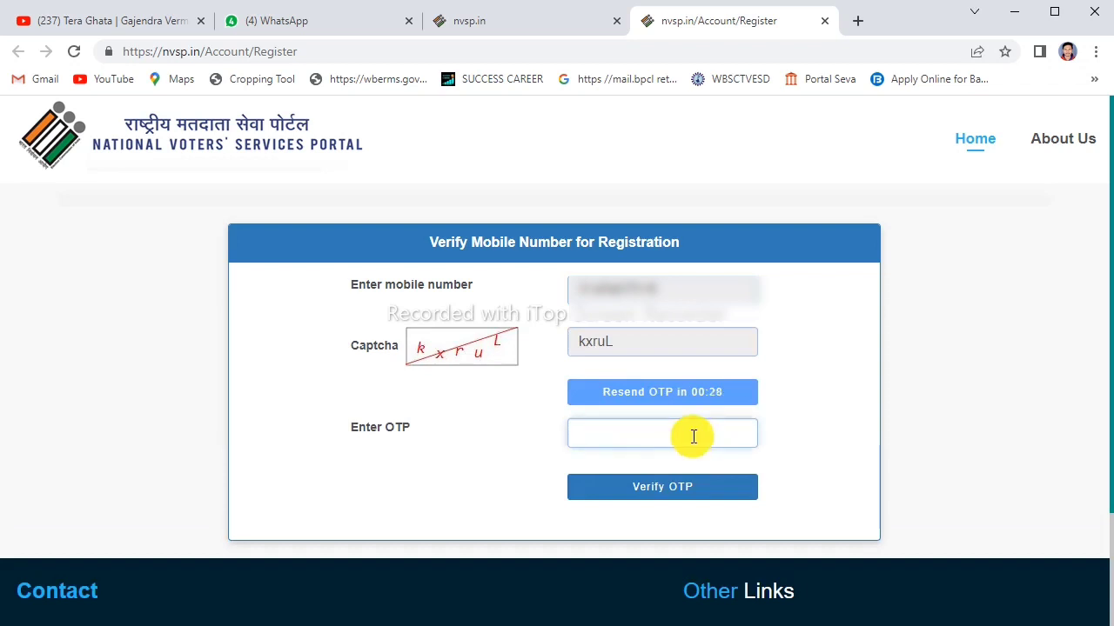
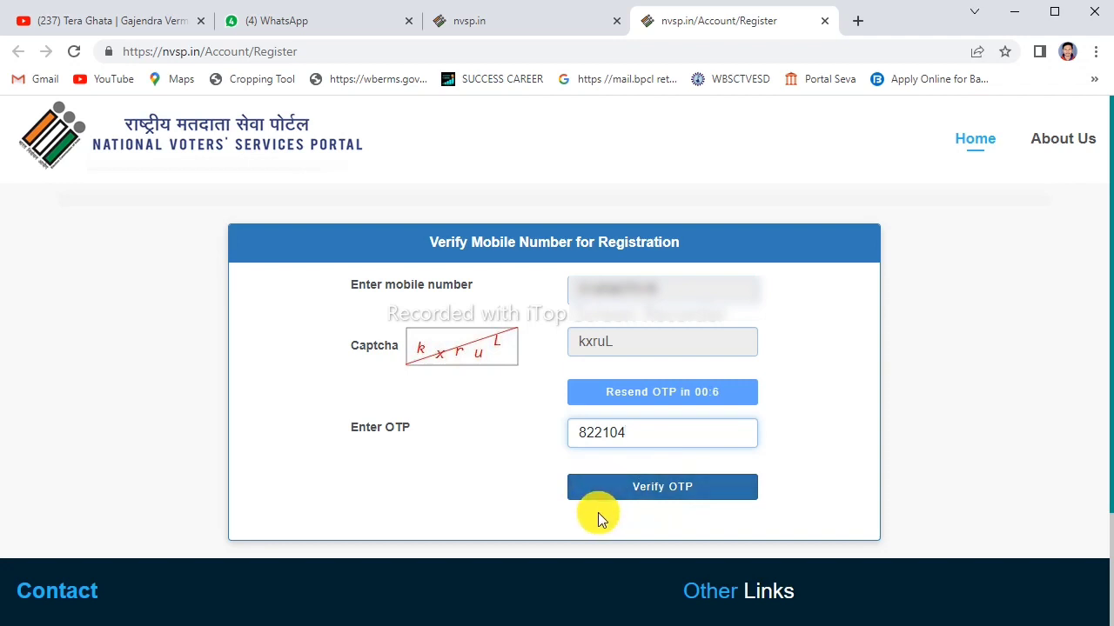
{"action": "left_click", "coordinate": [662, 492]}
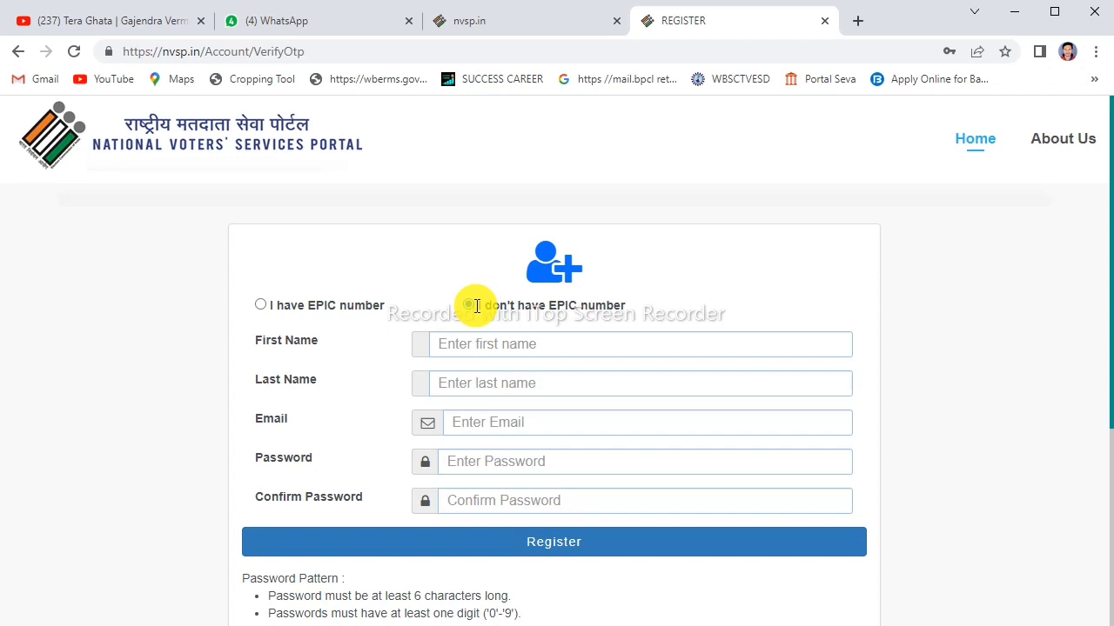
Choose 'I don't have EPIC number' and enter the applicant's first and last name
{"action": "left_click", "coordinate": [475, 306]}
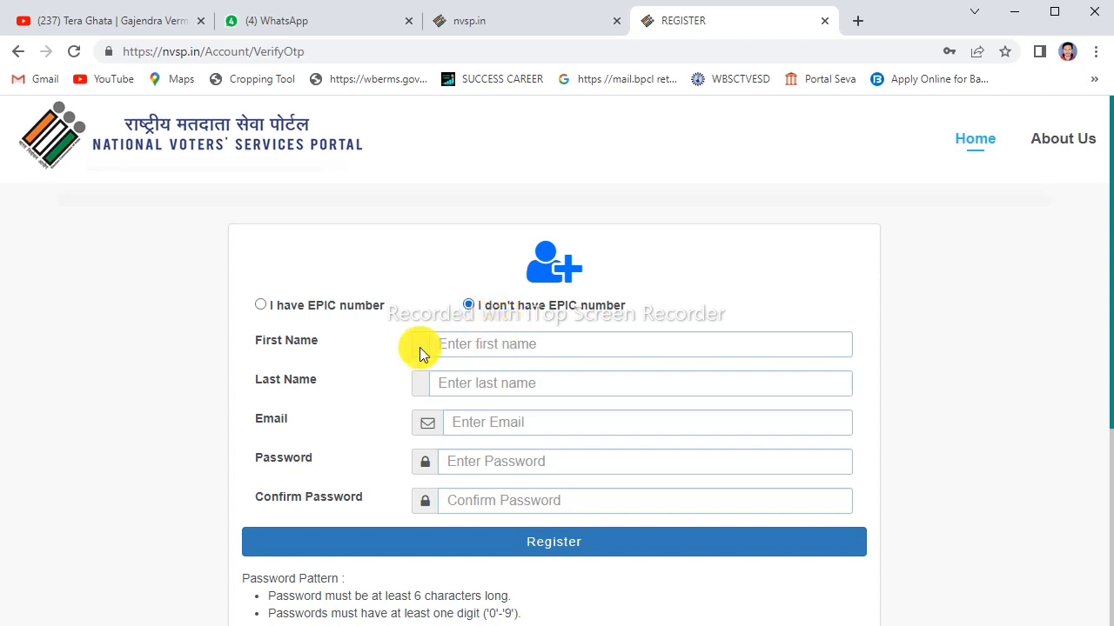
{"action": "left_click", "coordinate": [261, 305]}
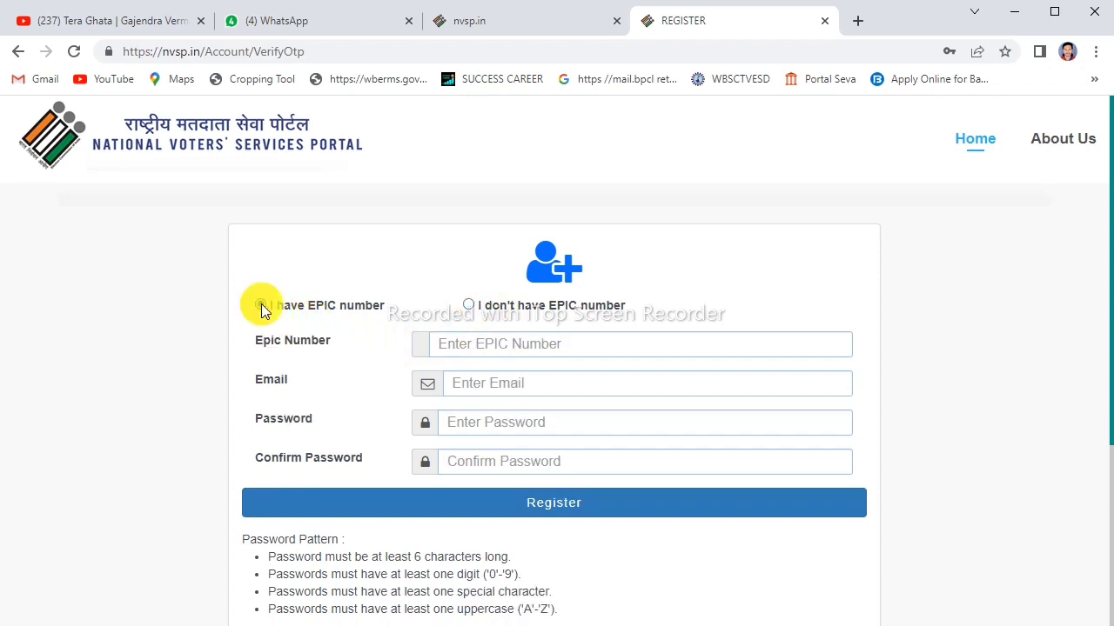
{"action": "left_click", "coordinate": [469, 306]}
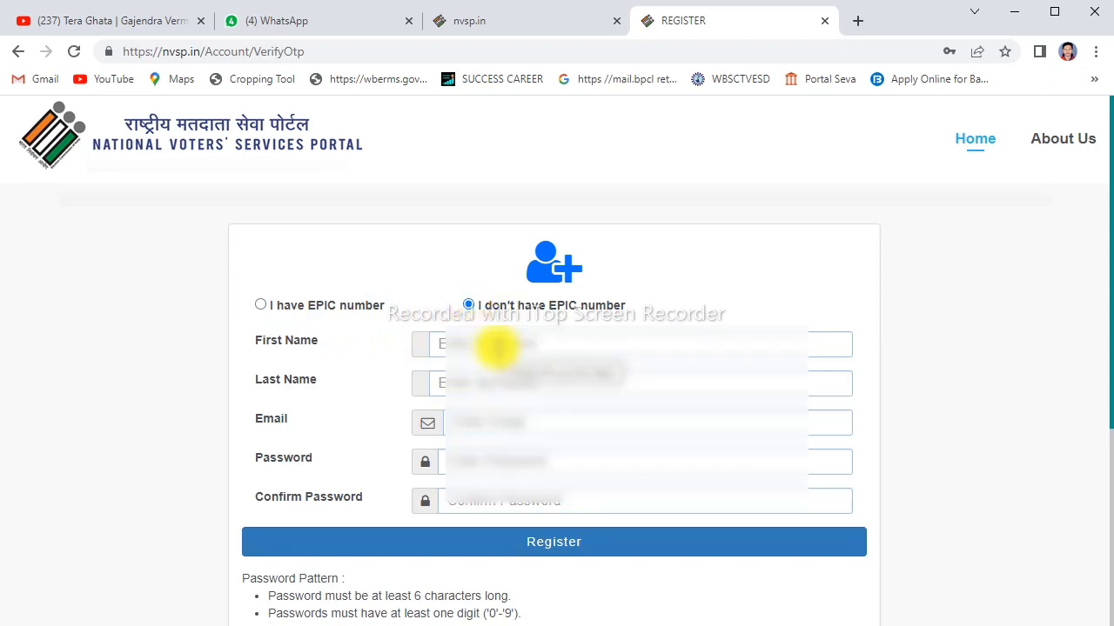
{"action": "left_click", "coordinate": [500, 346]}
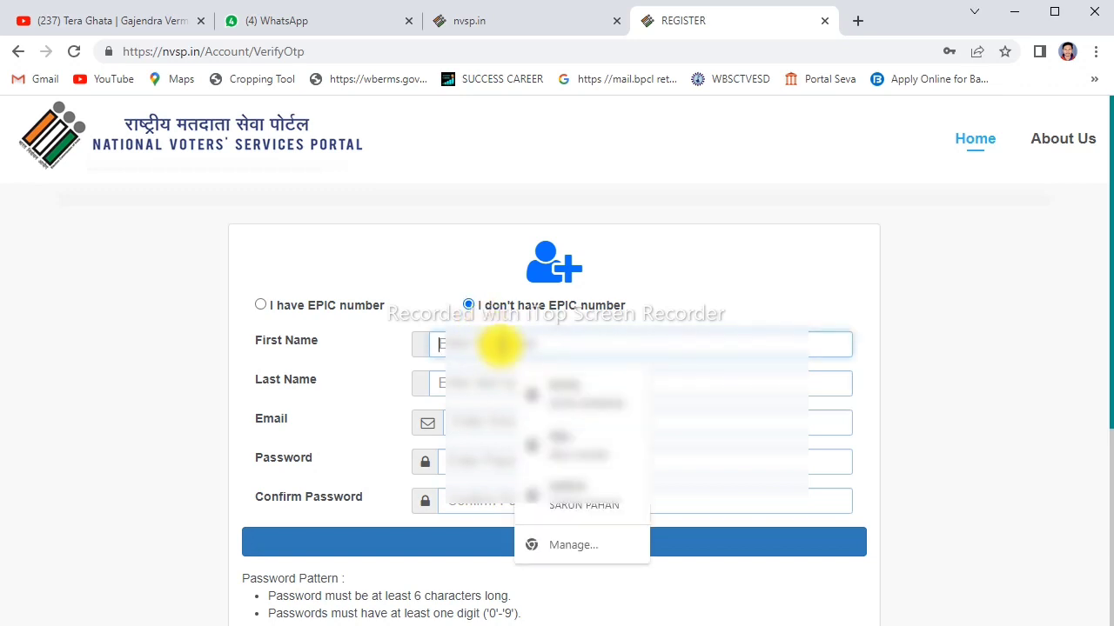
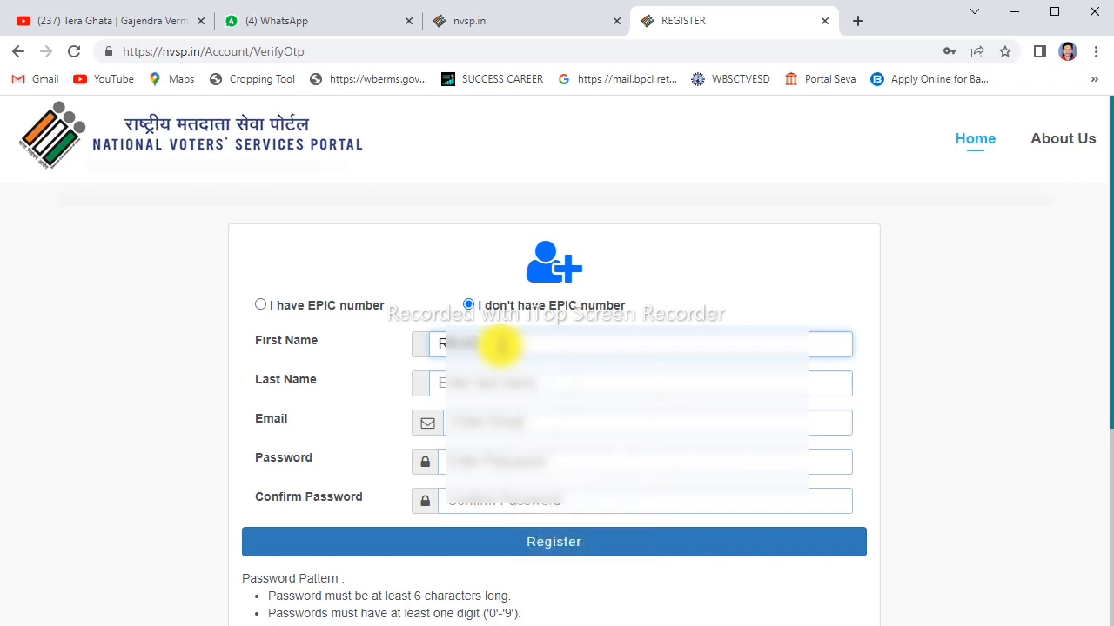
{"action": "left_click", "coordinate": [501, 381]}
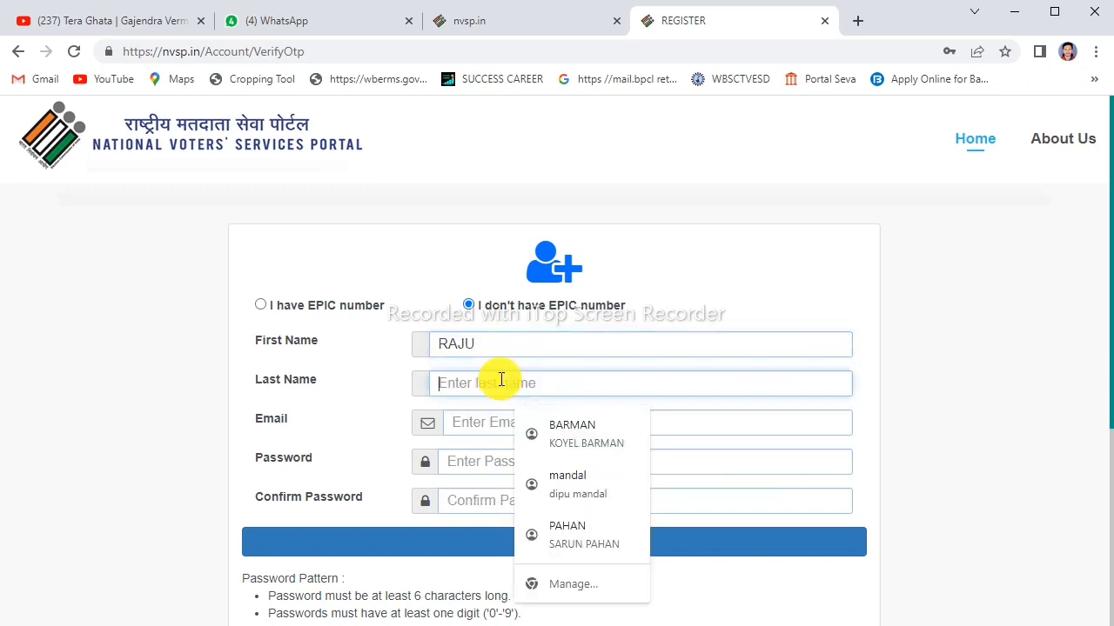
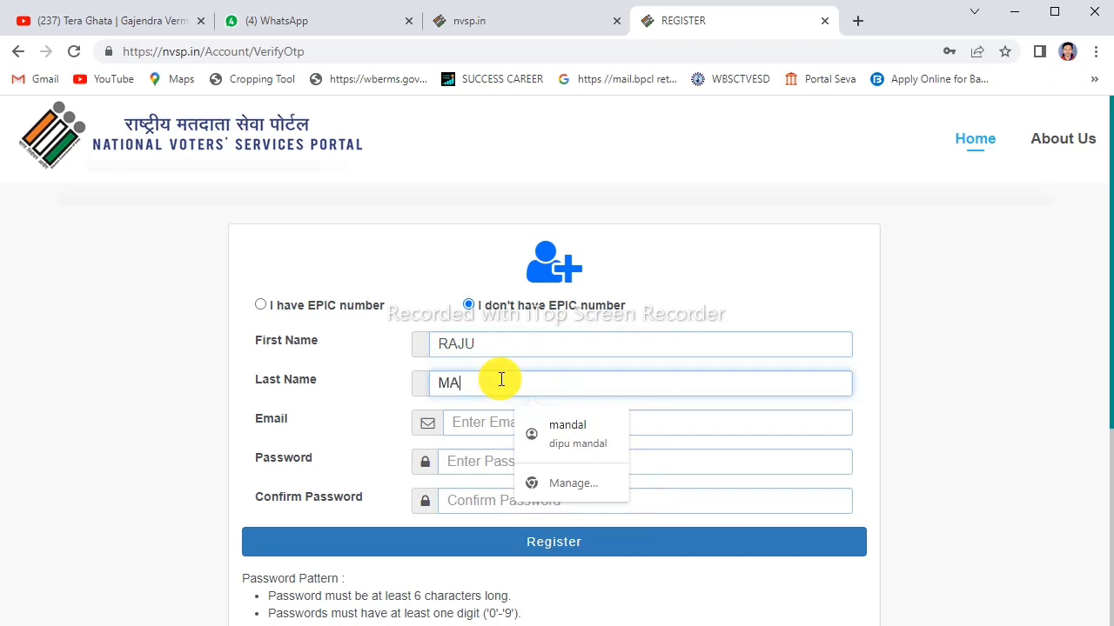
Paste the e-mail address, set and confirm the password, and submit the registration
{"action": "left_click", "coordinate": [491, 423]}
{"action": "key", "text": "ctrl+v"}
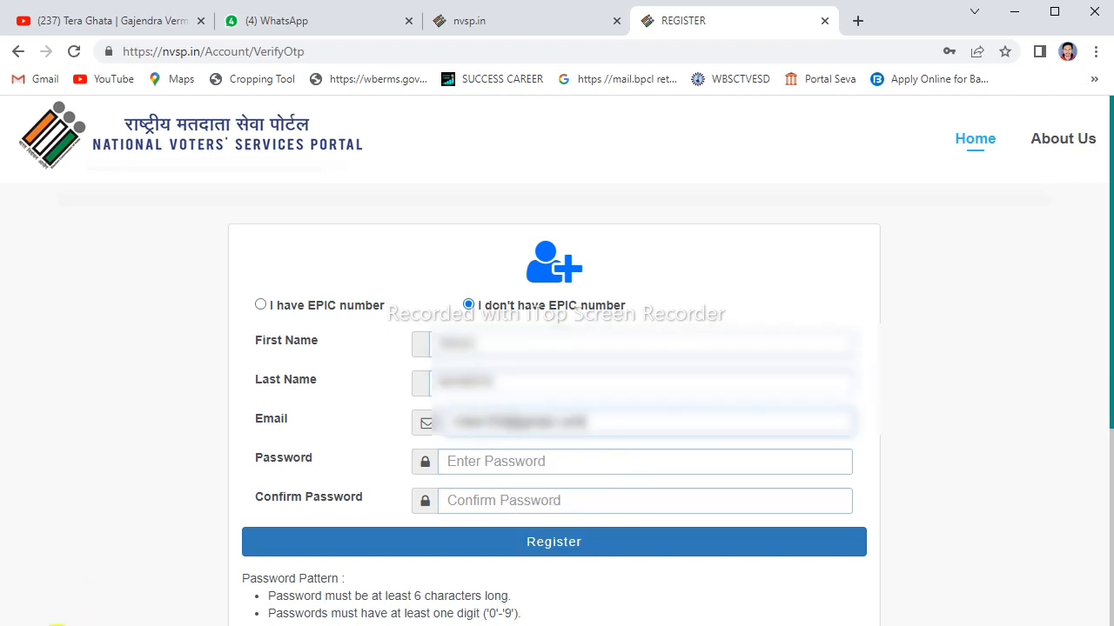
{"action": "left_click", "coordinate": [507, 462]}
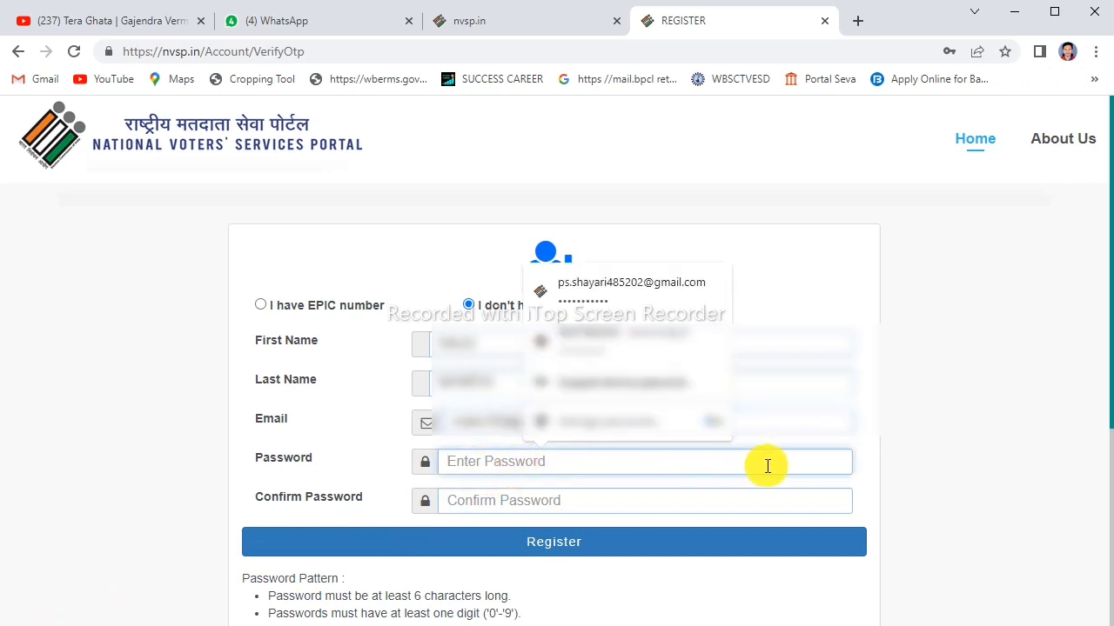
{"action": "type", "text": "•"}
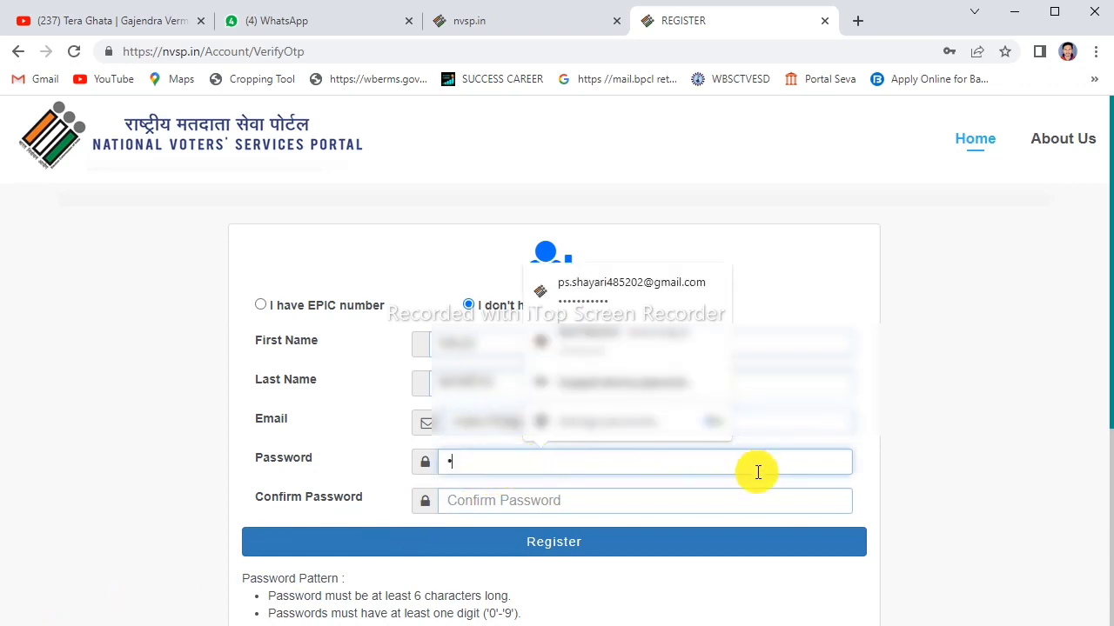
{"action": "type", "text": "••••••••"}
{"action": "left_click", "coordinate": [547, 505]}
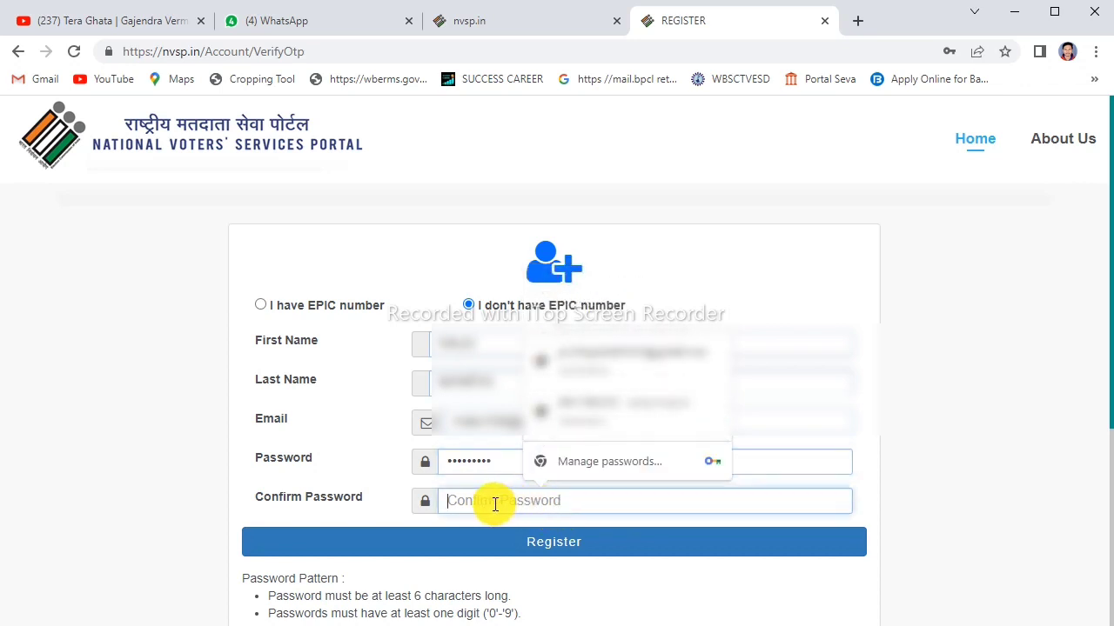
{"action": "type", "text": "•"}
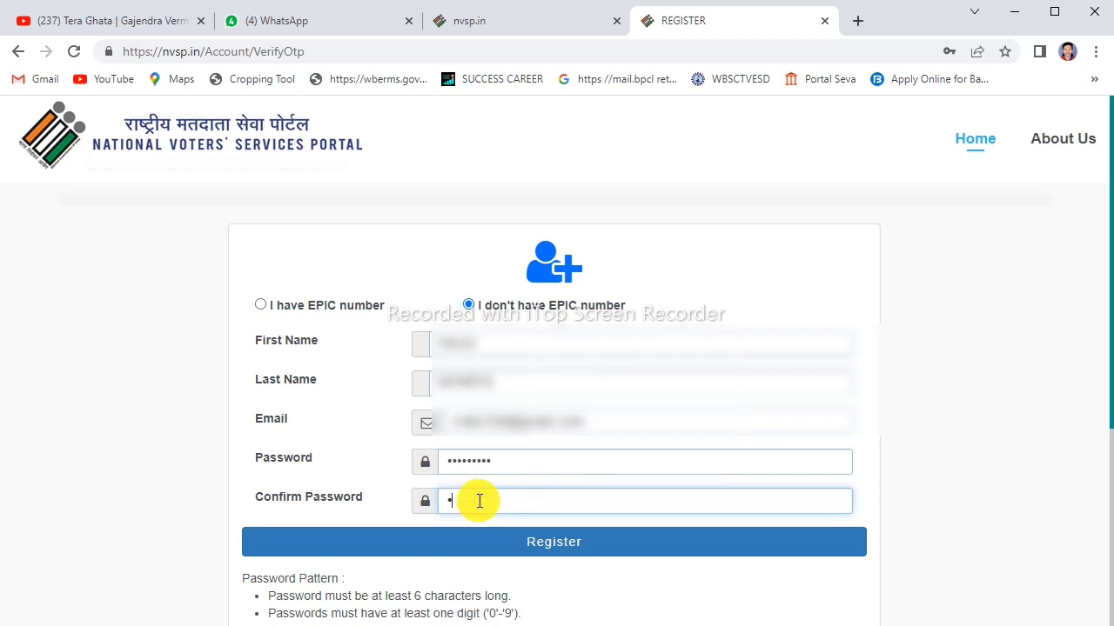
{"action": "type", "text": "••••••••••"}
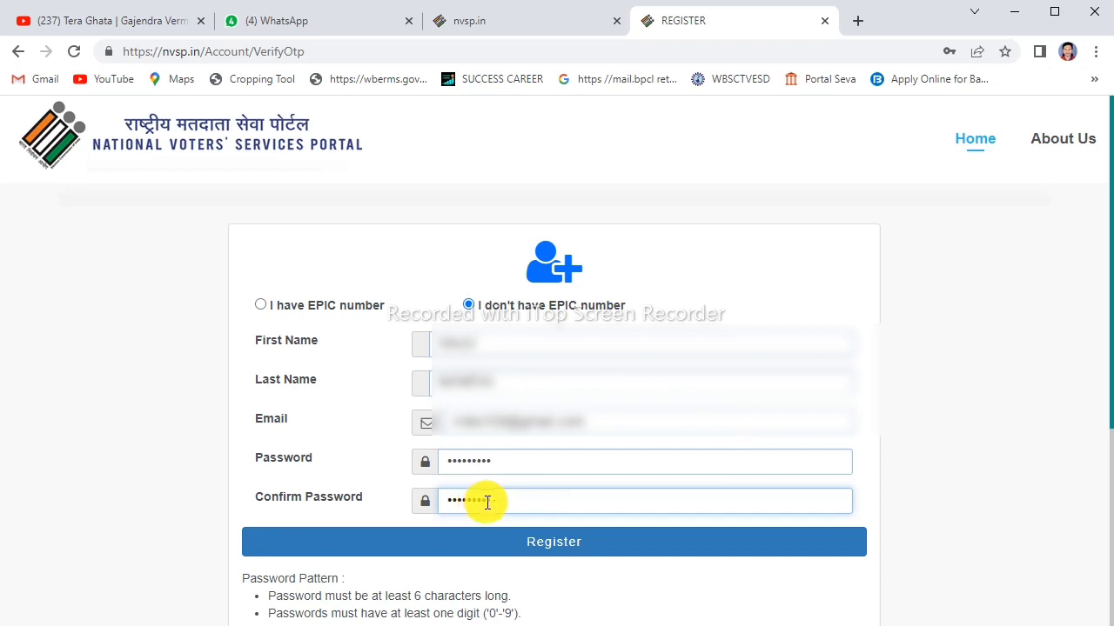
{"action": "scroll", "coordinate": [535, 452], "scroll_direction": "down", "scroll_amount": 1}
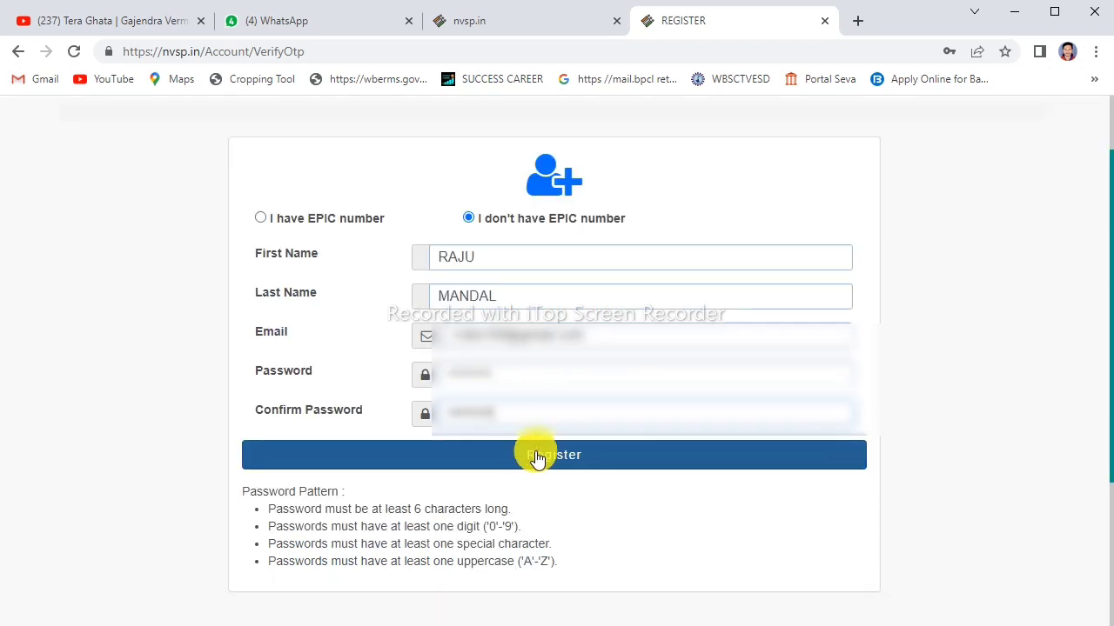
{"action": "left_click", "coordinate": [535, 457]}
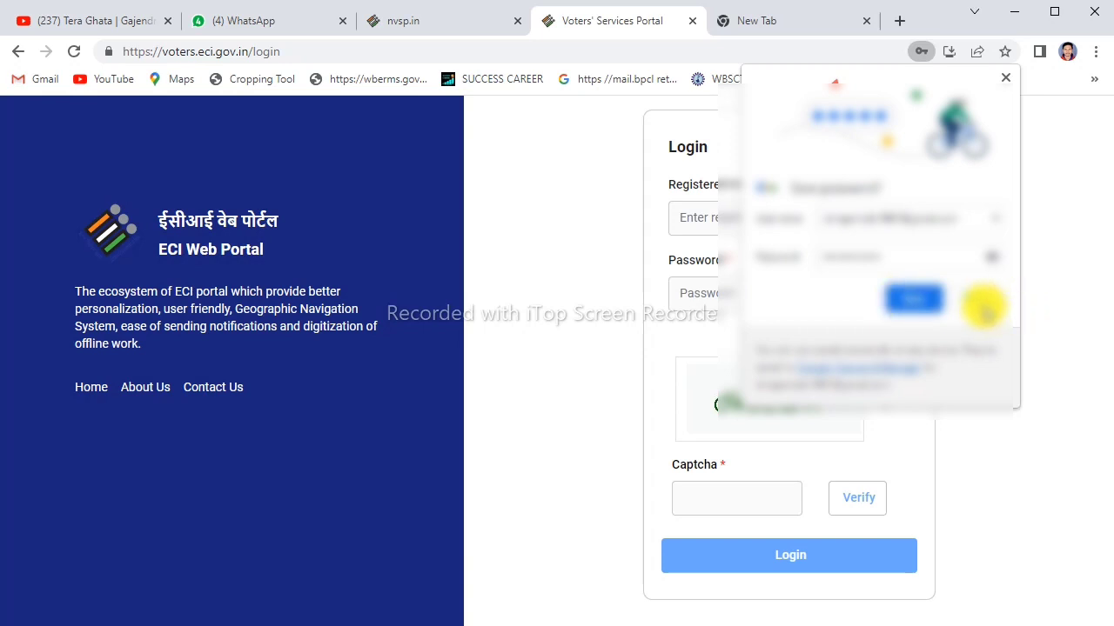
Save the new password in the browser, then enter the registered mobile number and password
{"action": "left_click", "coordinate": [914, 300]}
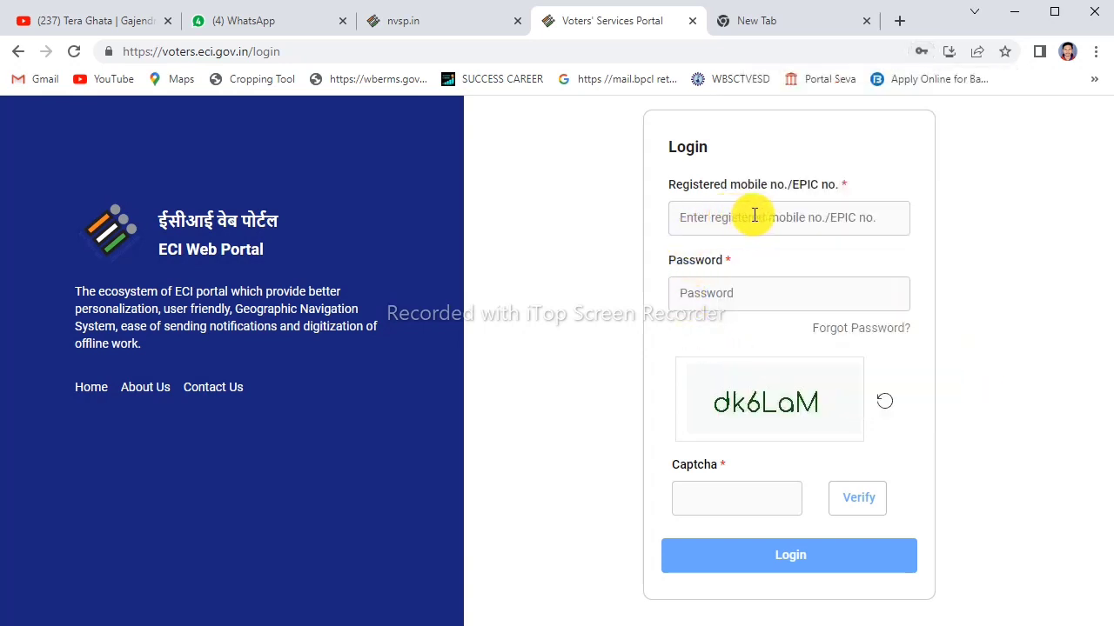
{"action": "left_click", "coordinate": [798, 217]}
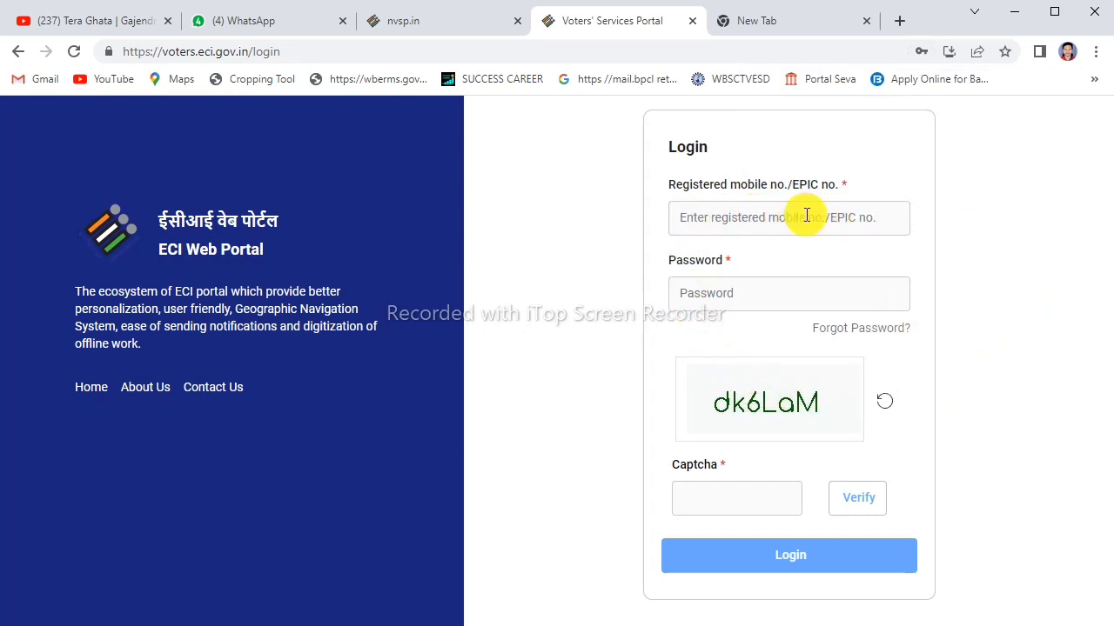
{"action": "key", "text": "ctrl+v"}
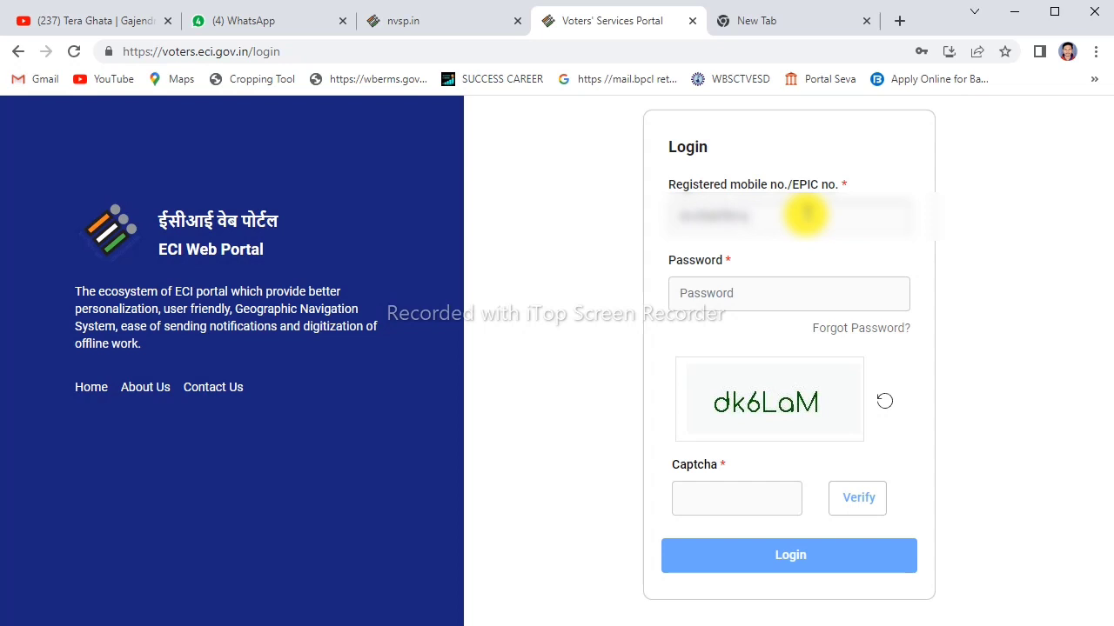
{"action": "key", "text": "ctrl+a"}
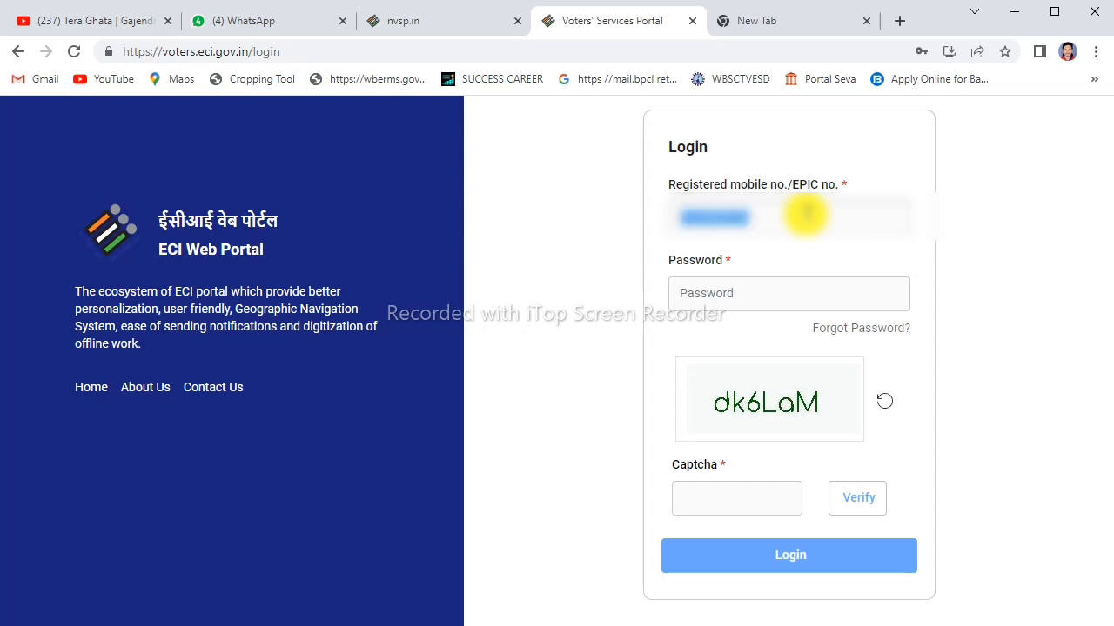
{"action": "left_click", "coordinate": [812, 291]}
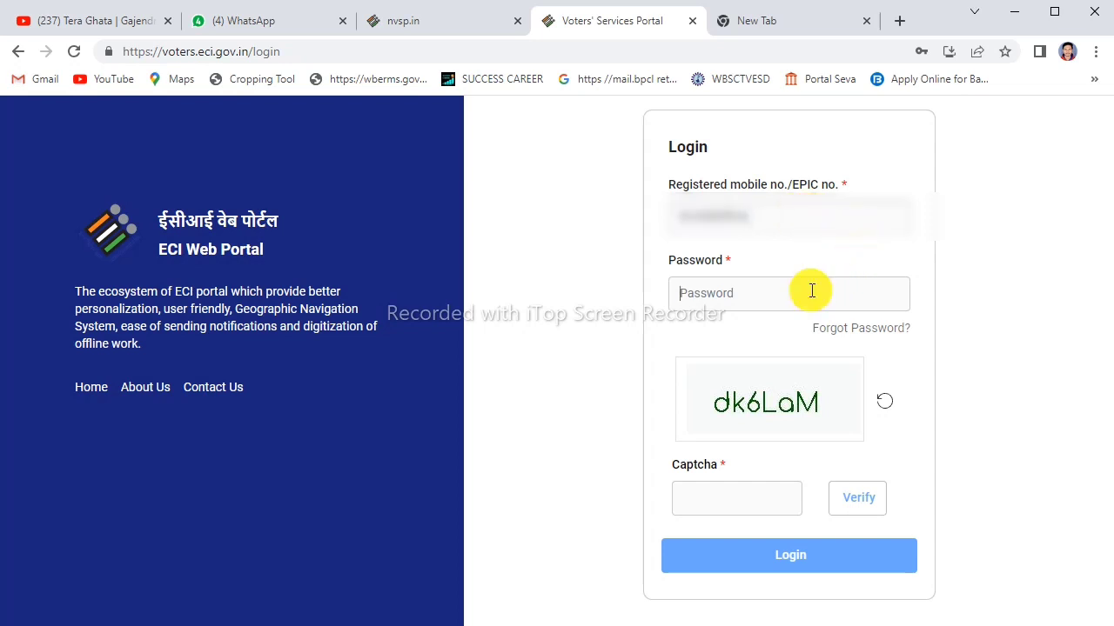
{"action": "type", "text": "**********"}
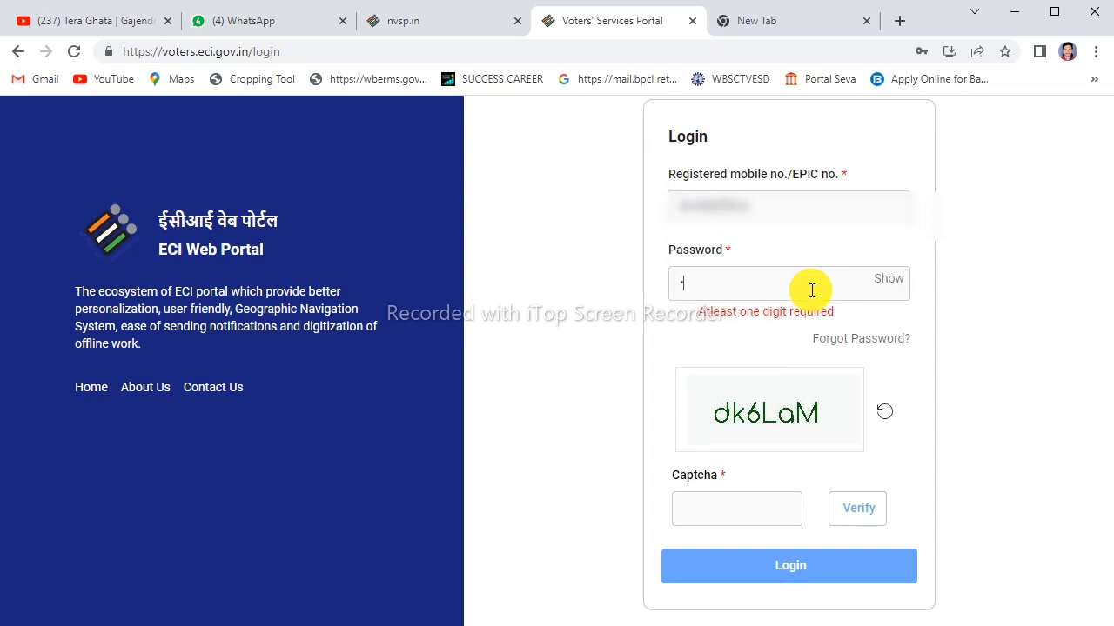
Enter and verify the login captcha, then log in to the portal
{"action": "left_click", "coordinate": [721, 514]}
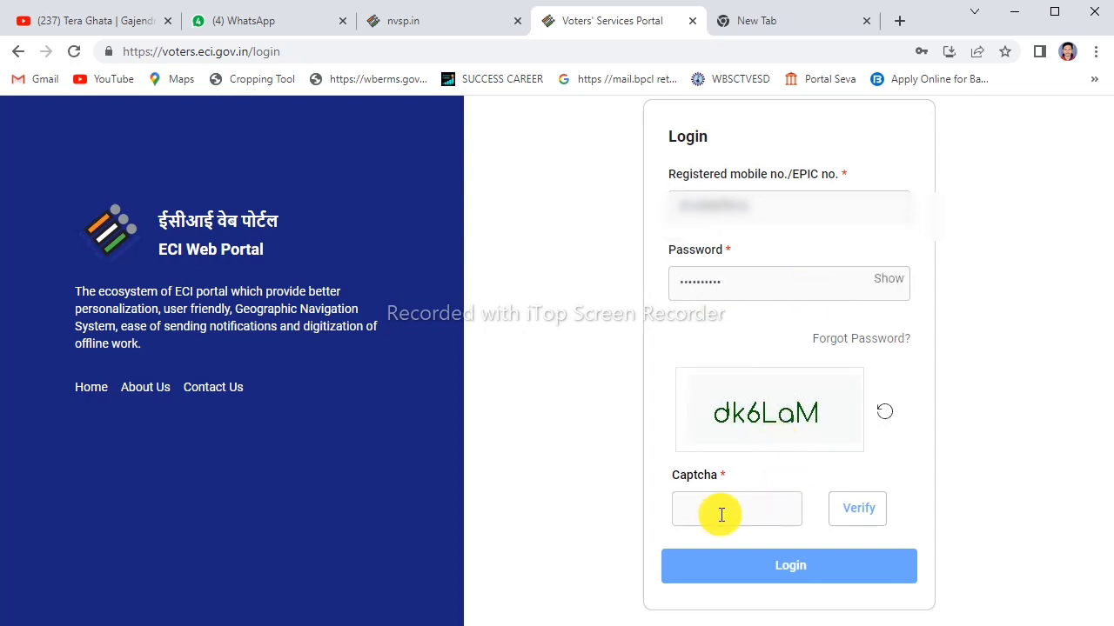
{"action": "type", "text": "dk6LaM"}
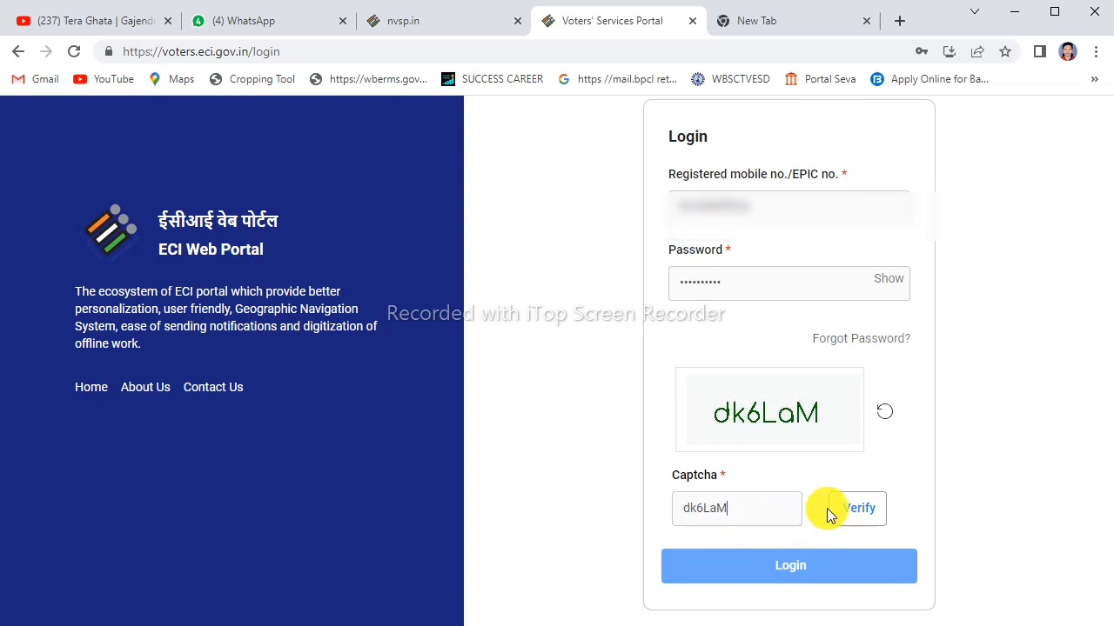
{"action": "left_click", "coordinate": [870, 518]}
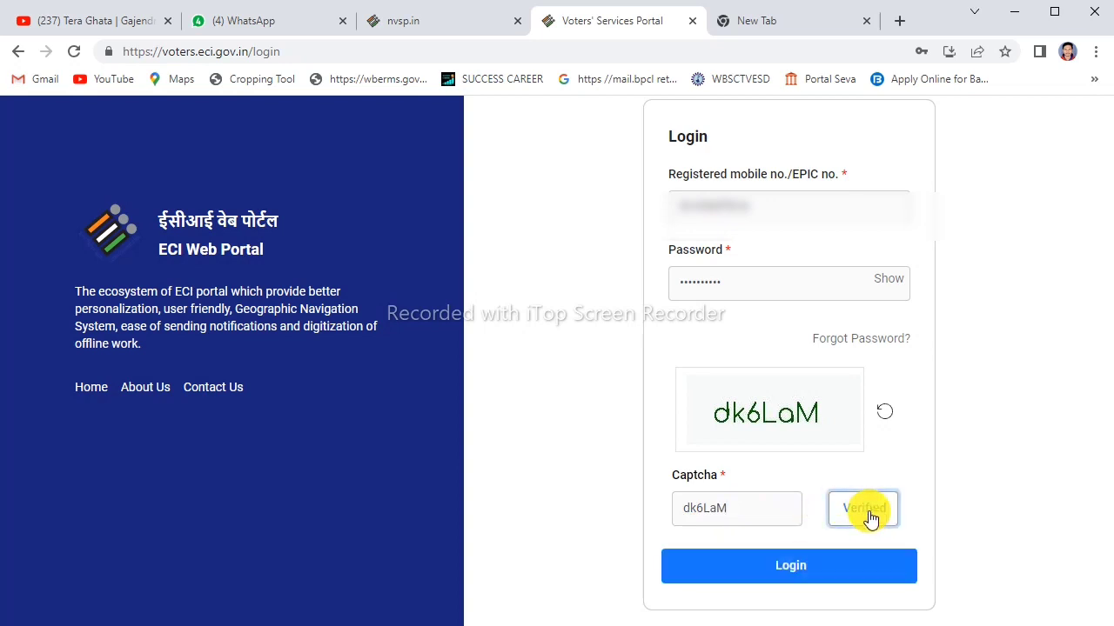
{"action": "left_click", "coordinate": [816, 566]}
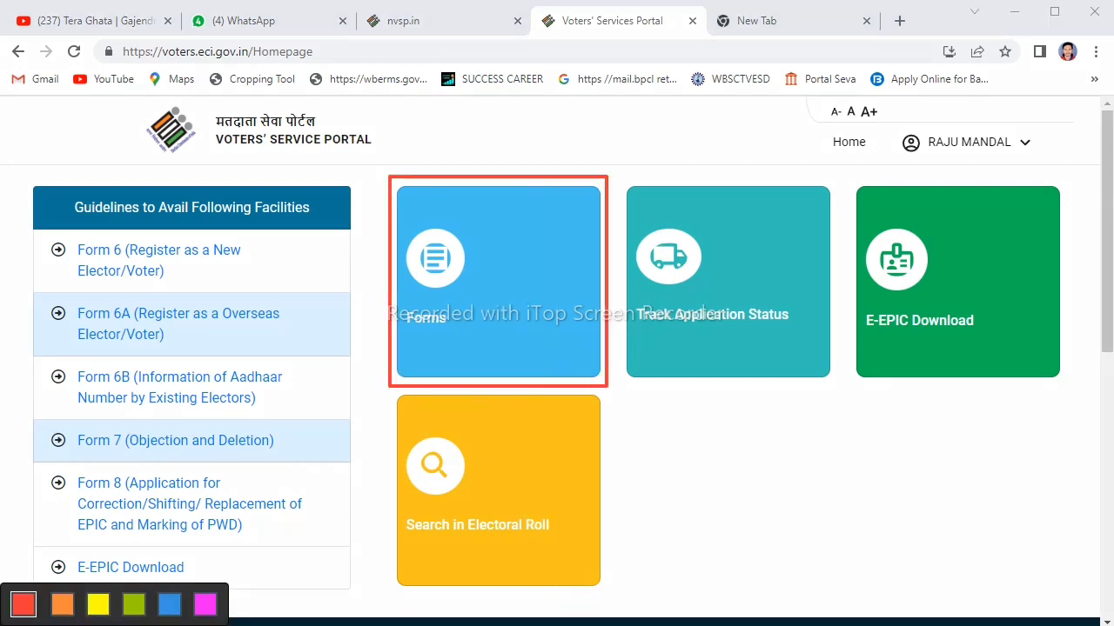
Open the Forms list and choose Form 6 for new voters
{"action": "key", "text": "Escape"}
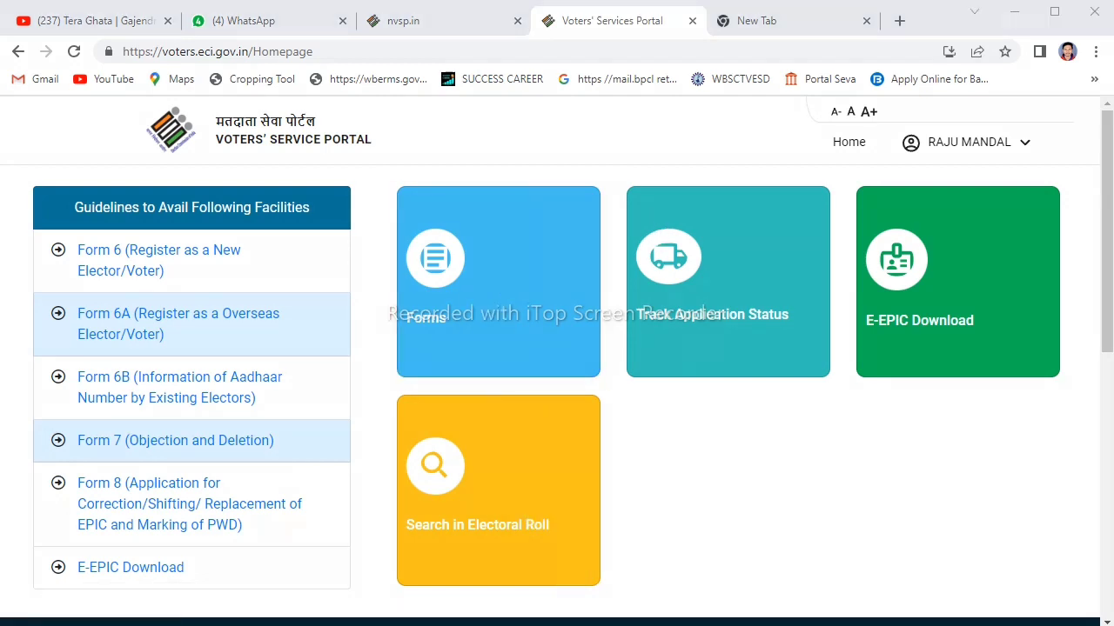
{"action": "left_click", "coordinate": [451, 271]}
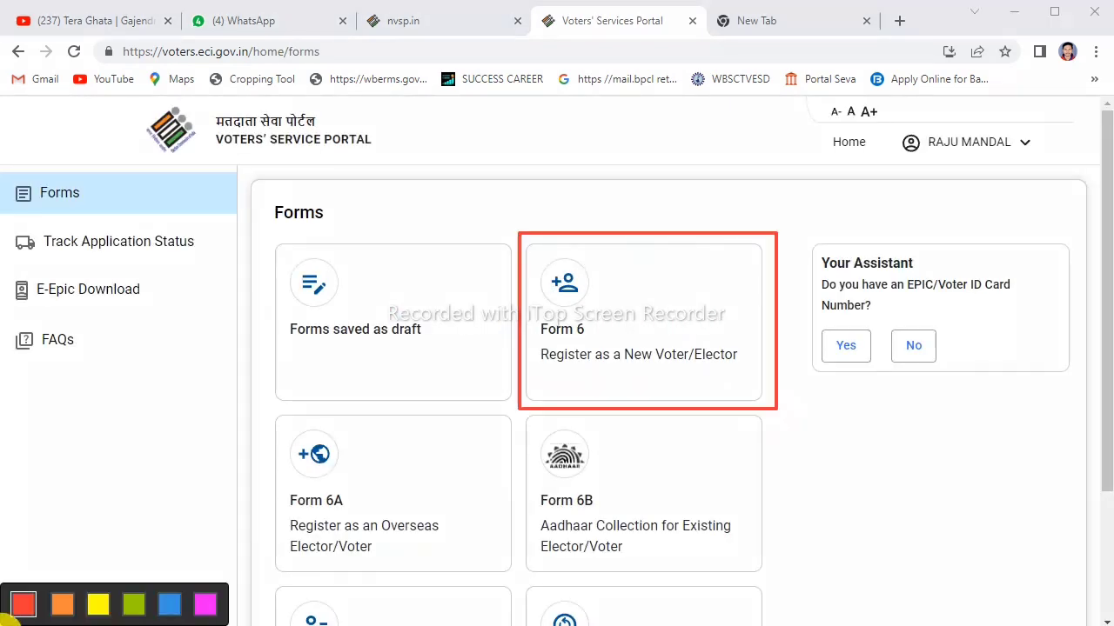
{"action": "key", "text": "Escape"}
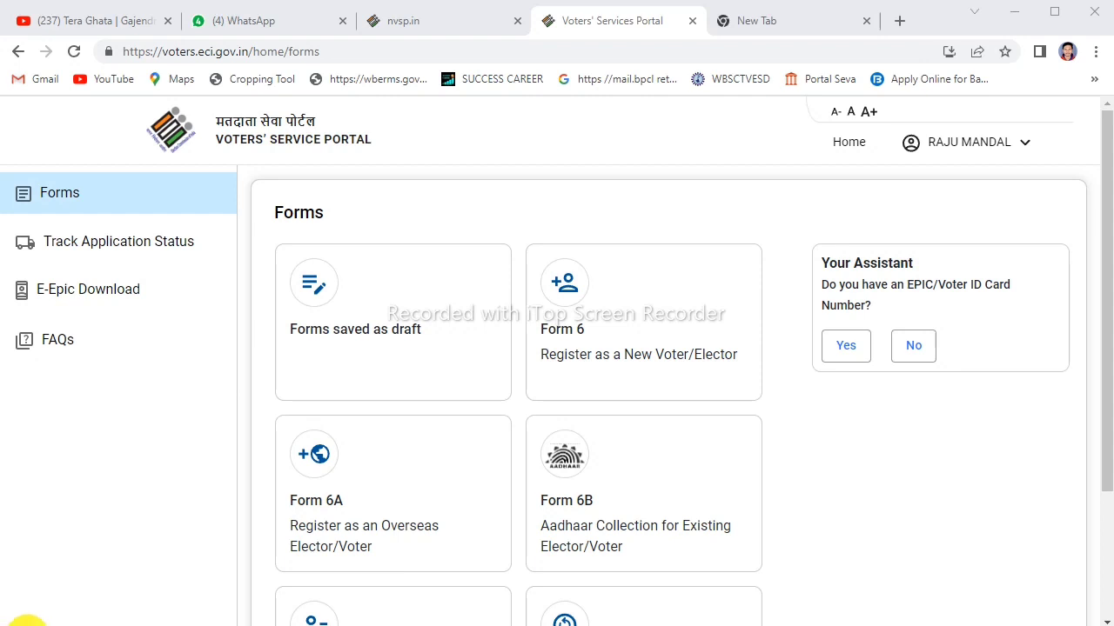
{"action": "left_click", "coordinate": [567, 303]}
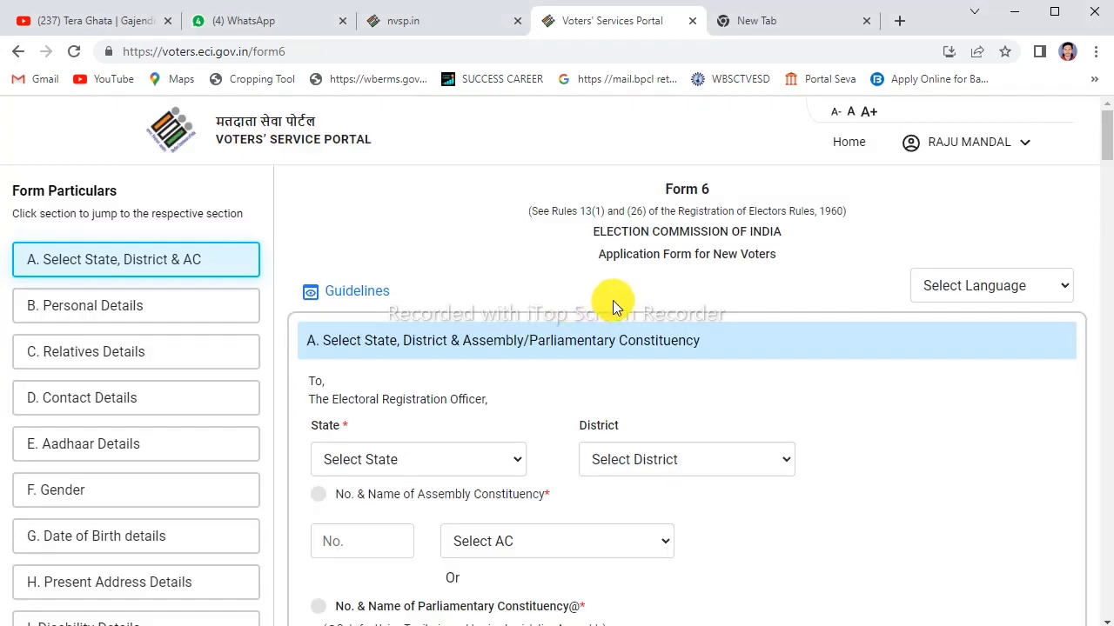
Switch the form's language to Hindi, then Bangla, then back to English
{"action": "left_click", "coordinate": [1000, 286]}
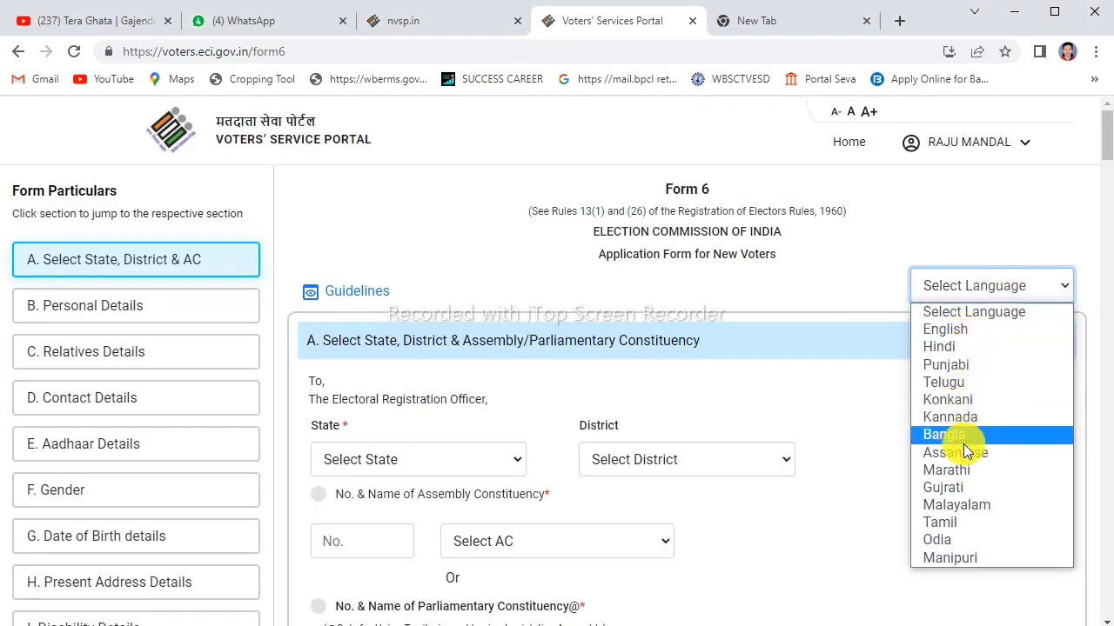
{"action": "left_click", "coordinate": [950, 346]}
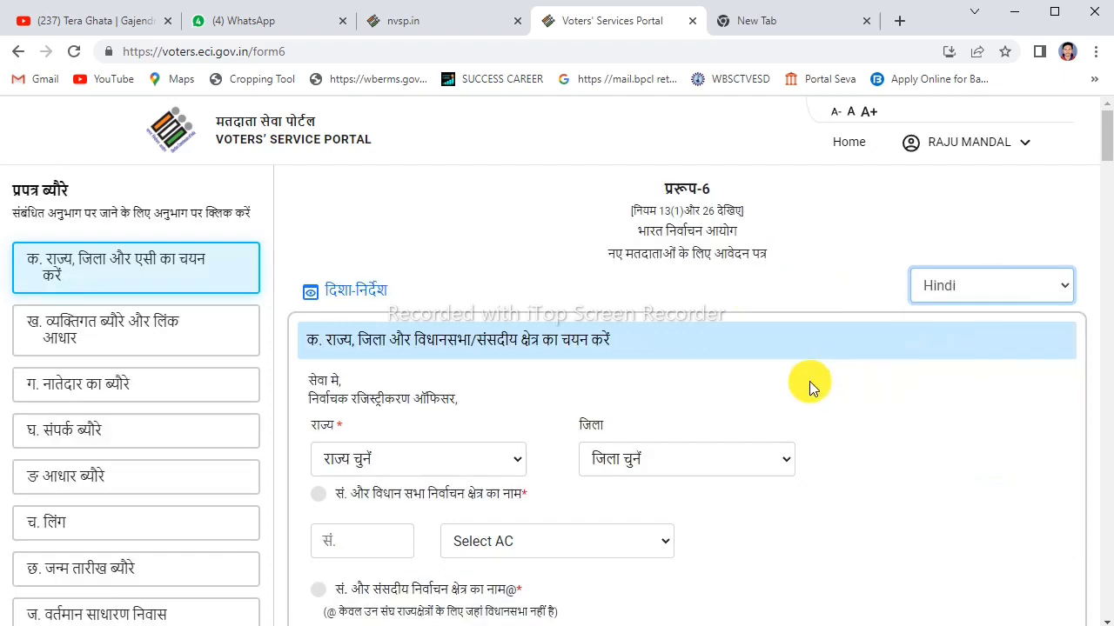
{"action": "scroll", "coordinate": [783, 522], "scroll_direction": "down", "scroll_amount": 4}
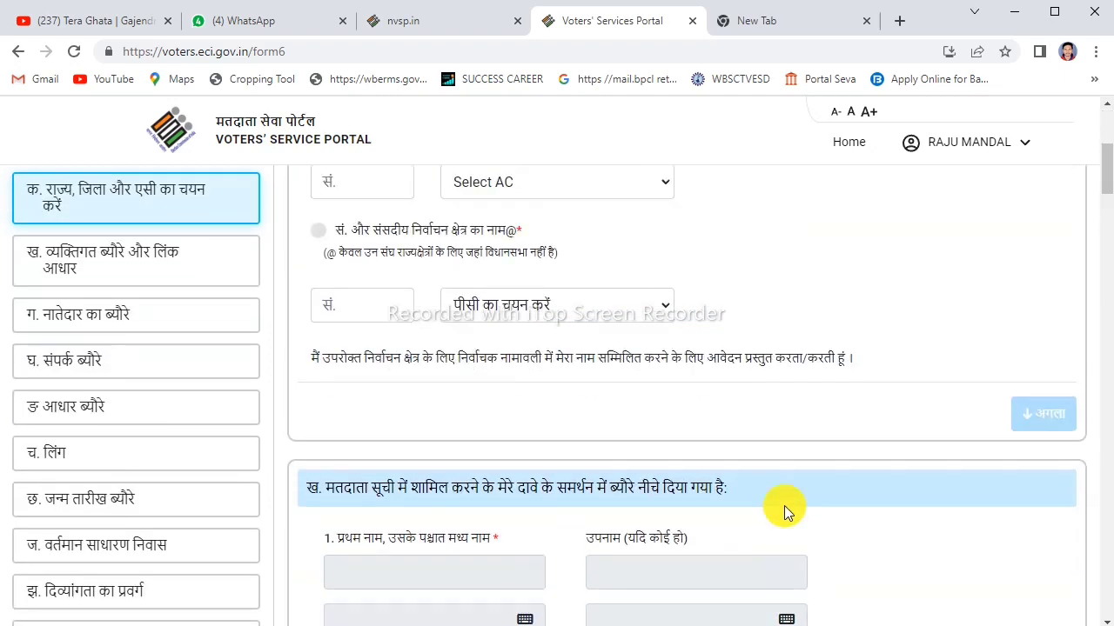
{"action": "scroll", "coordinate": [784, 505], "scroll_direction": "up", "scroll_amount": 4}
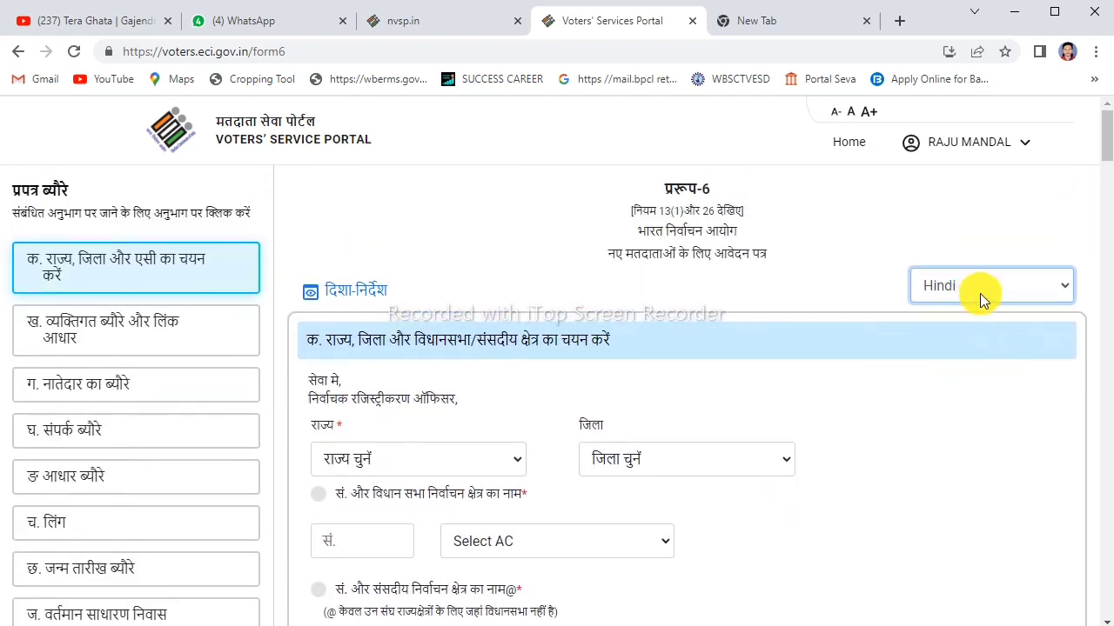
{"action": "left_click", "coordinate": [980, 298]}
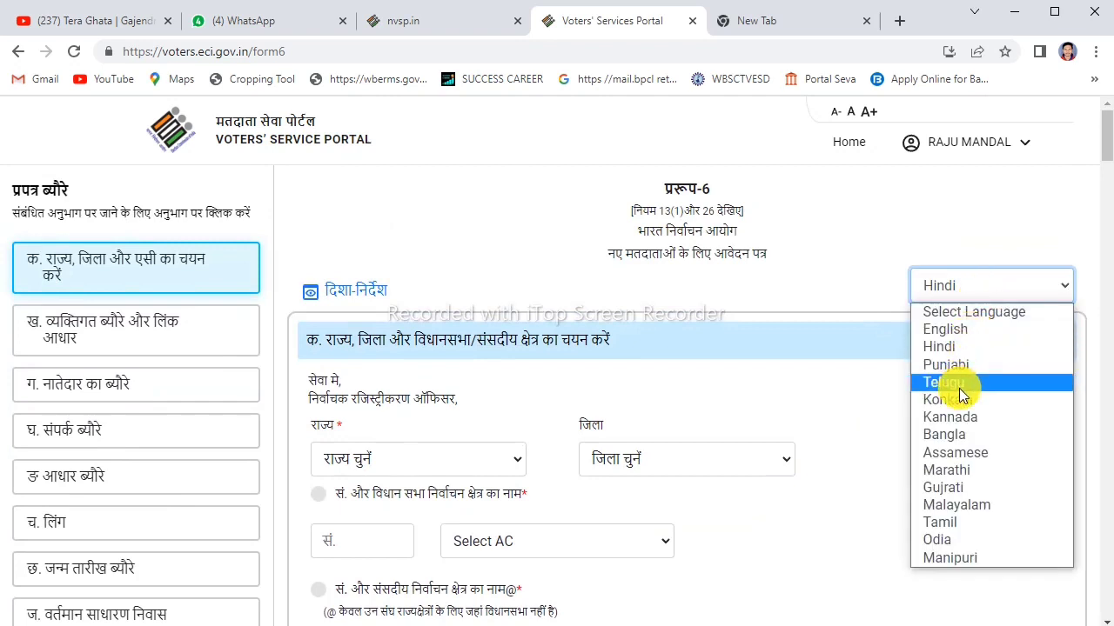
{"action": "left_click", "coordinate": [951, 435]}
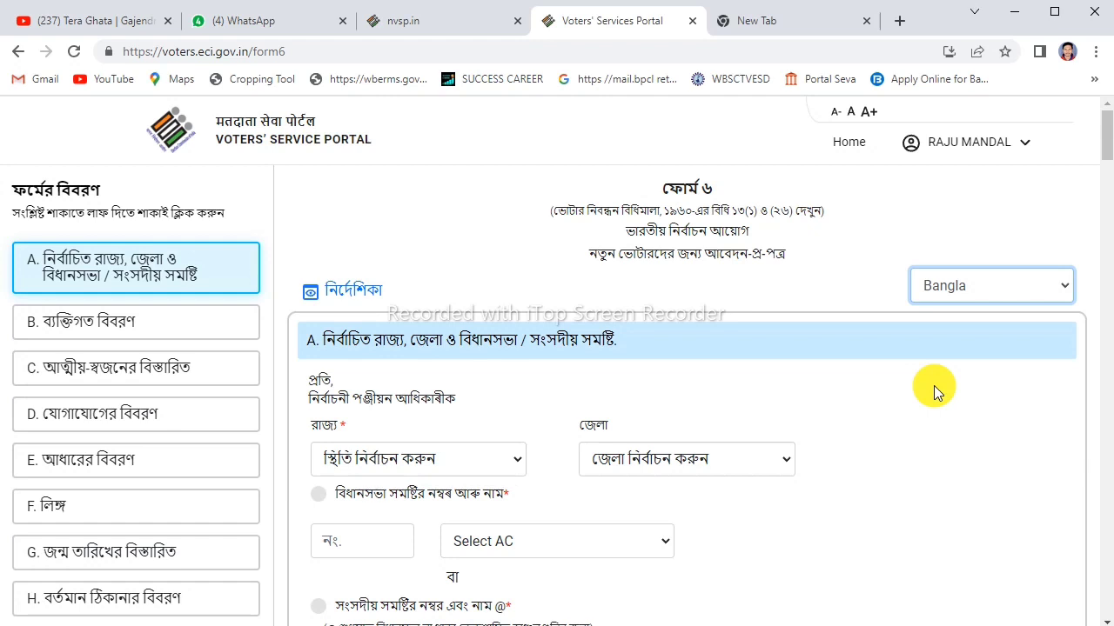
{"action": "left_click", "coordinate": [966, 285]}
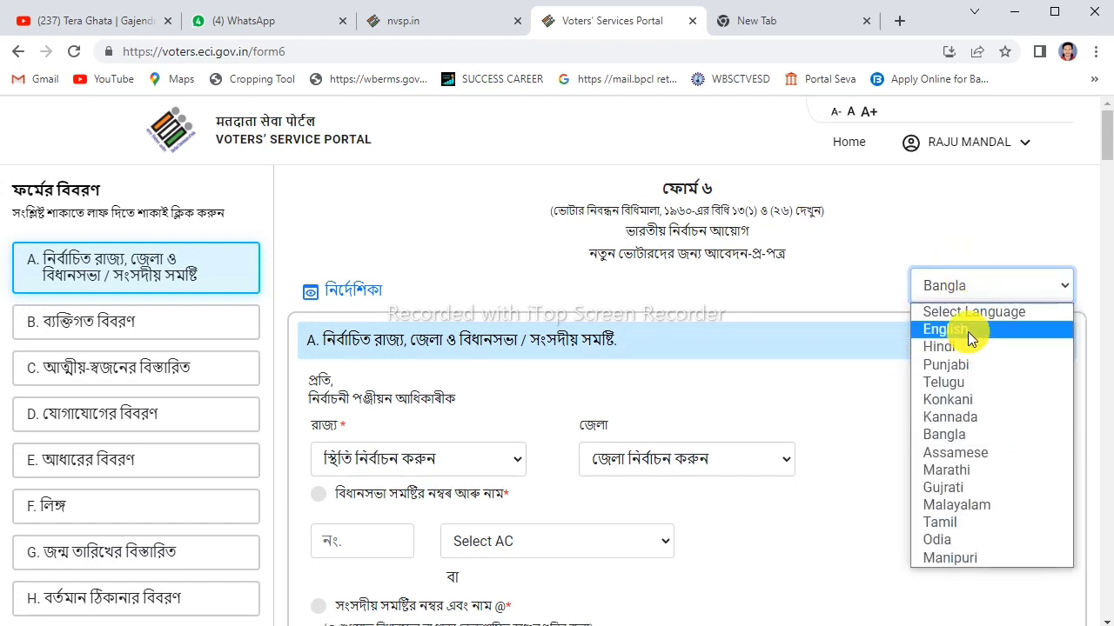
{"action": "left_click", "coordinate": [969, 336]}
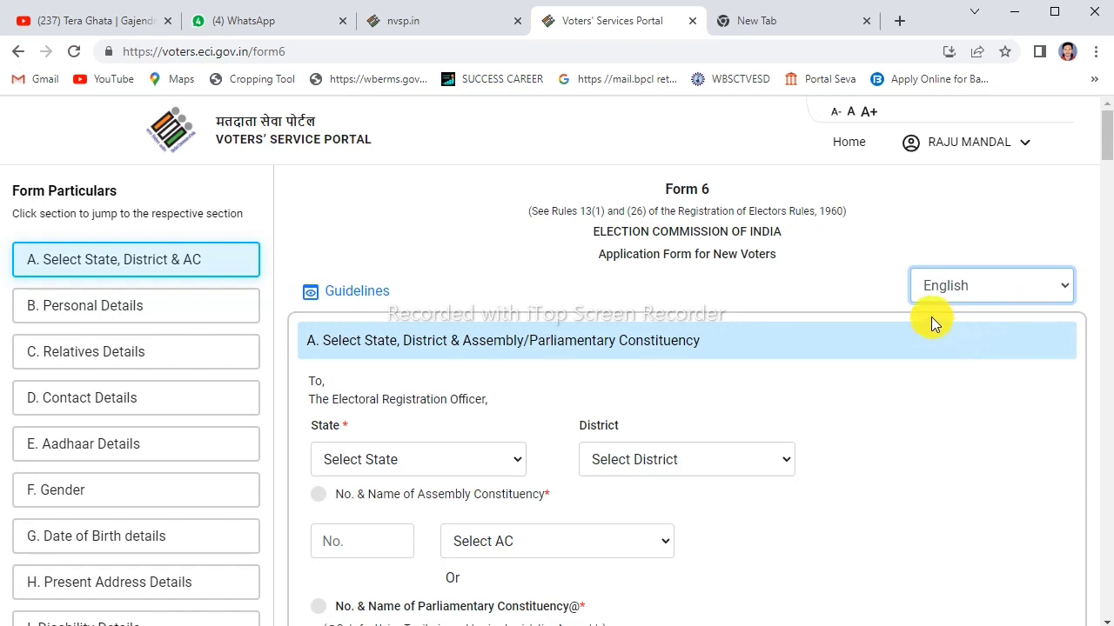
Select state West Bengal, district MALDA and constituency 44 Gazole, then proceed to Personal Details
{"action": "left_click", "coordinate": [394, 463]}
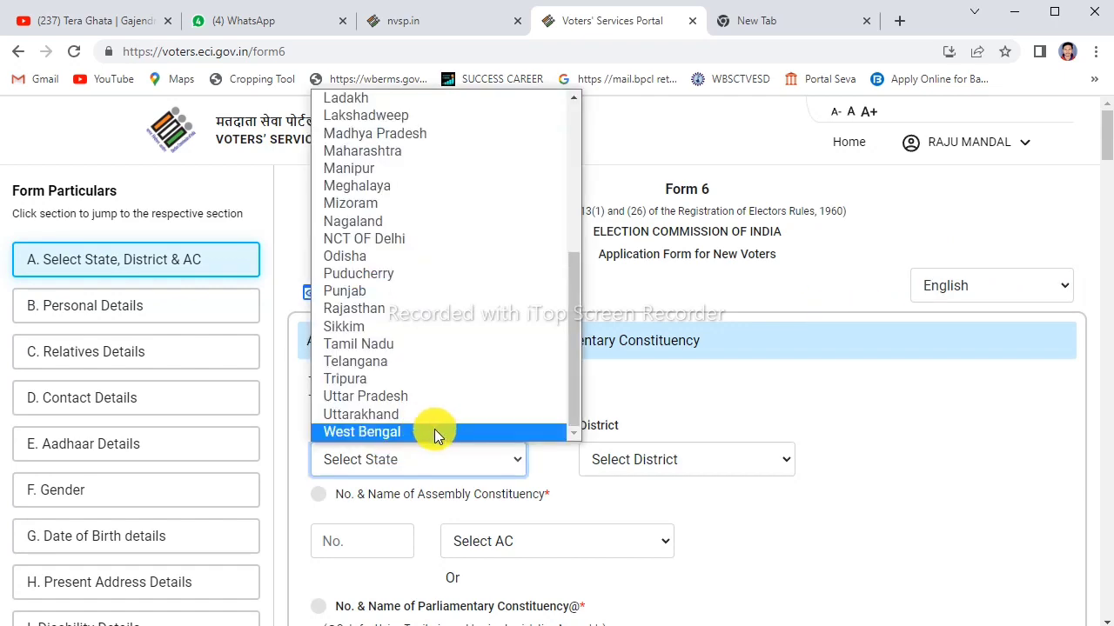
{"action": "left_click", "coordinate": [435, 433]}
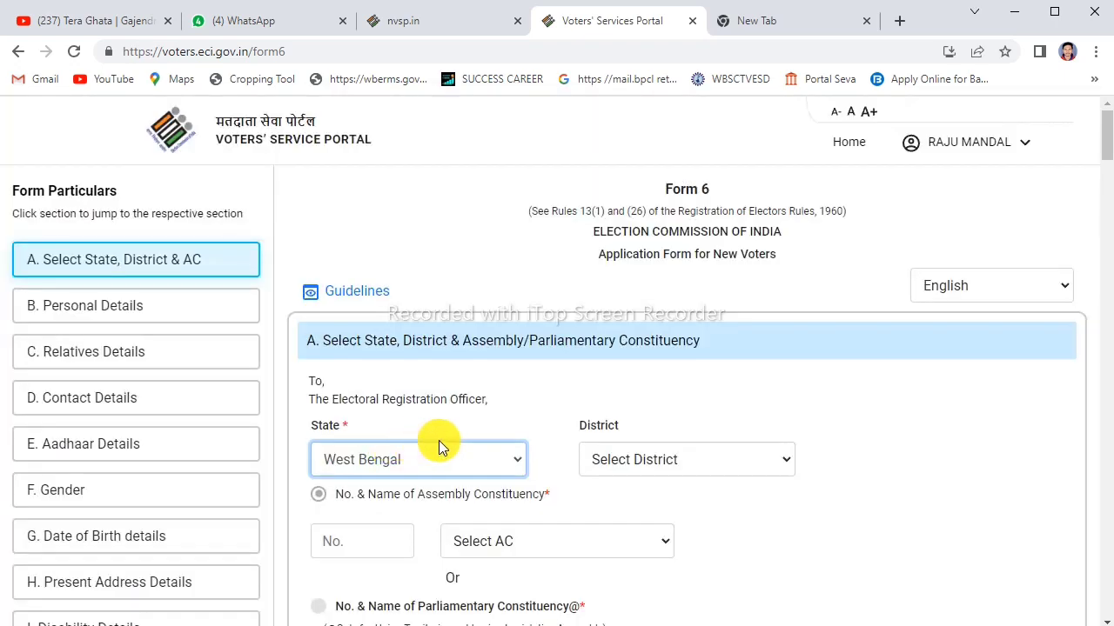
{"action": "left_click", "coordinate": [654, 464]}
{"action": "scroll", "coordinate": [630, 252], "scroll_direction": "down", "scroll_amount": 1}
{"action": "left_click", "coordinate": [627, 258]}
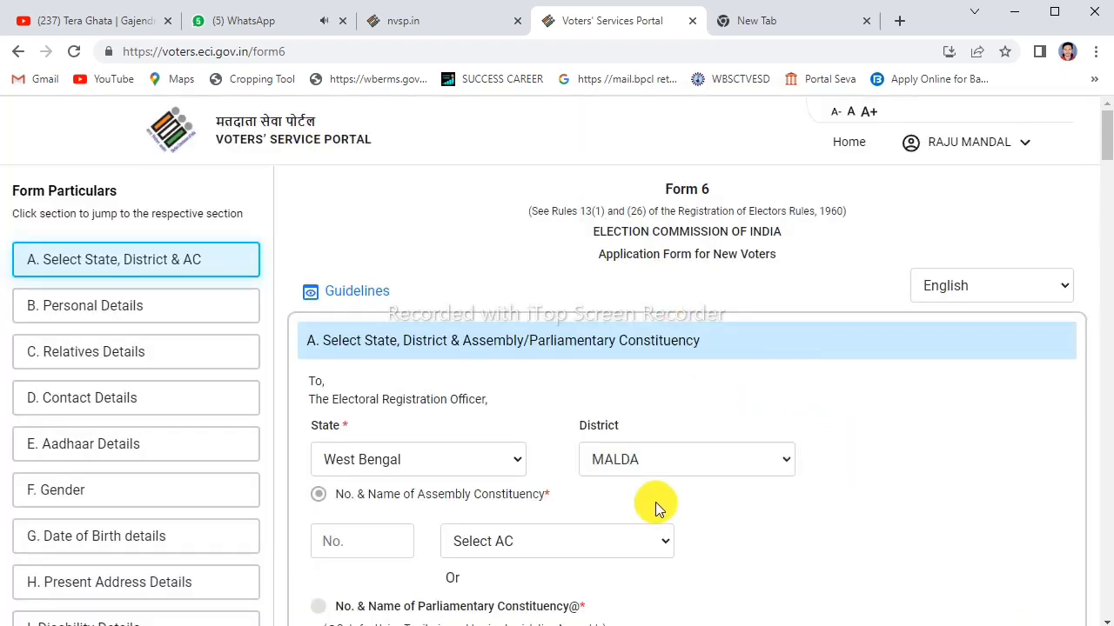
{"action": "scroll", "coordinate": [609, 491], "scroll_direction": "down", "scroll_amount": 1}
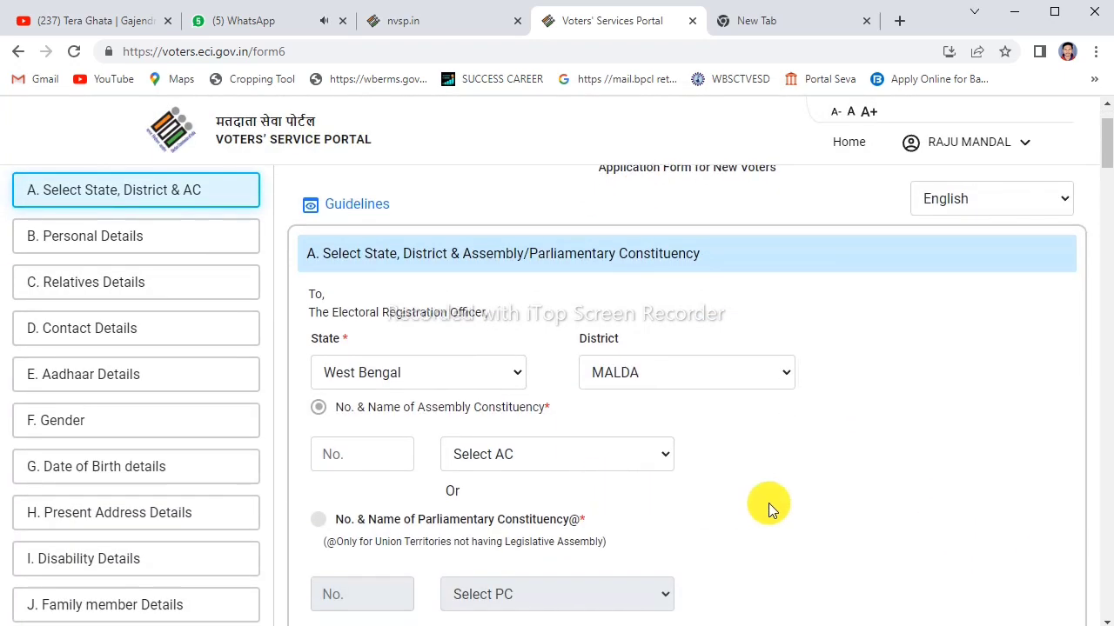
{"action": "left_click", "coordinate": [515, 459]}
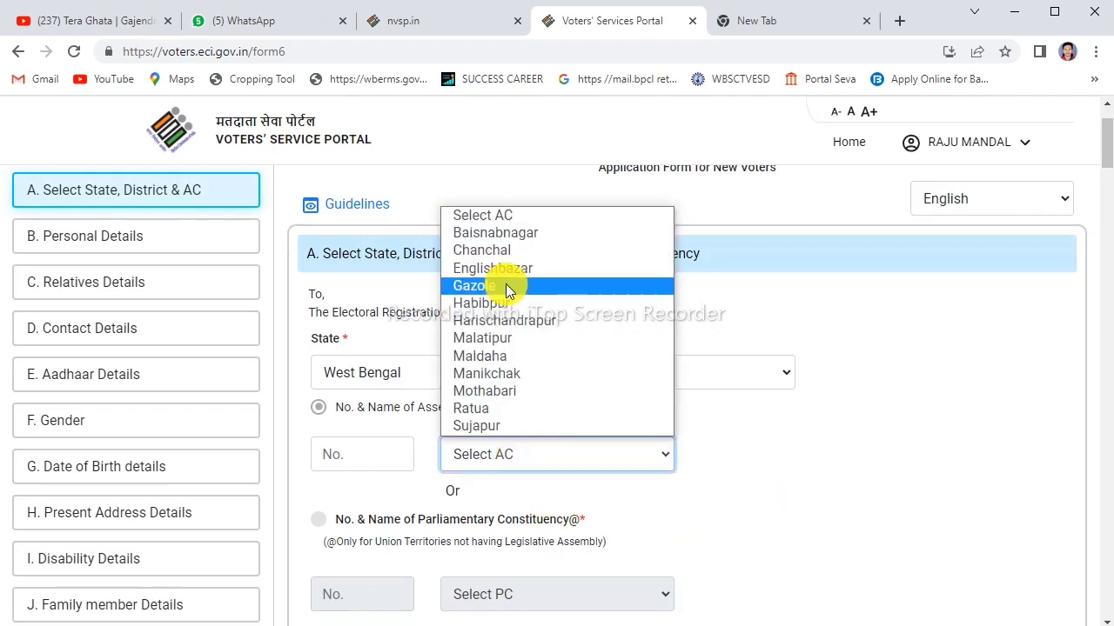
{"action": "left_click", "coordinate": [505, 283]}
{"action": "scroll", "coordinate": [827, 452], "scroll_direction": "down", "scroll_amount": 2}
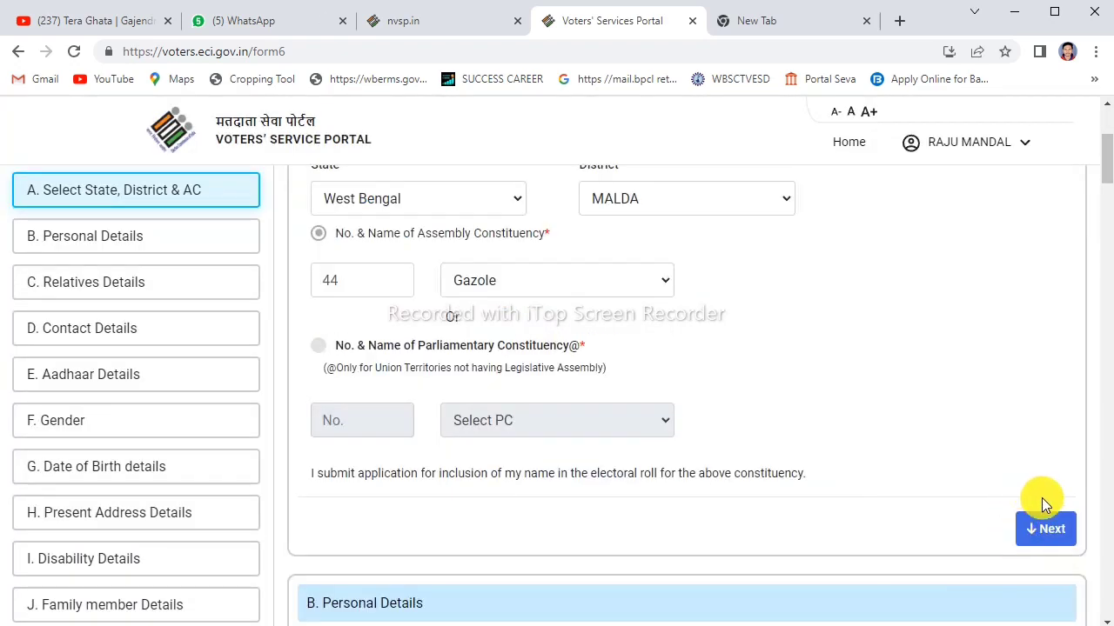
{"action": "left_click", "coordinate": [1042, 529]}
Enter the applicant's first name and surname in Personal Details
{"action": "left_click", "coordinate": [410, 316]}
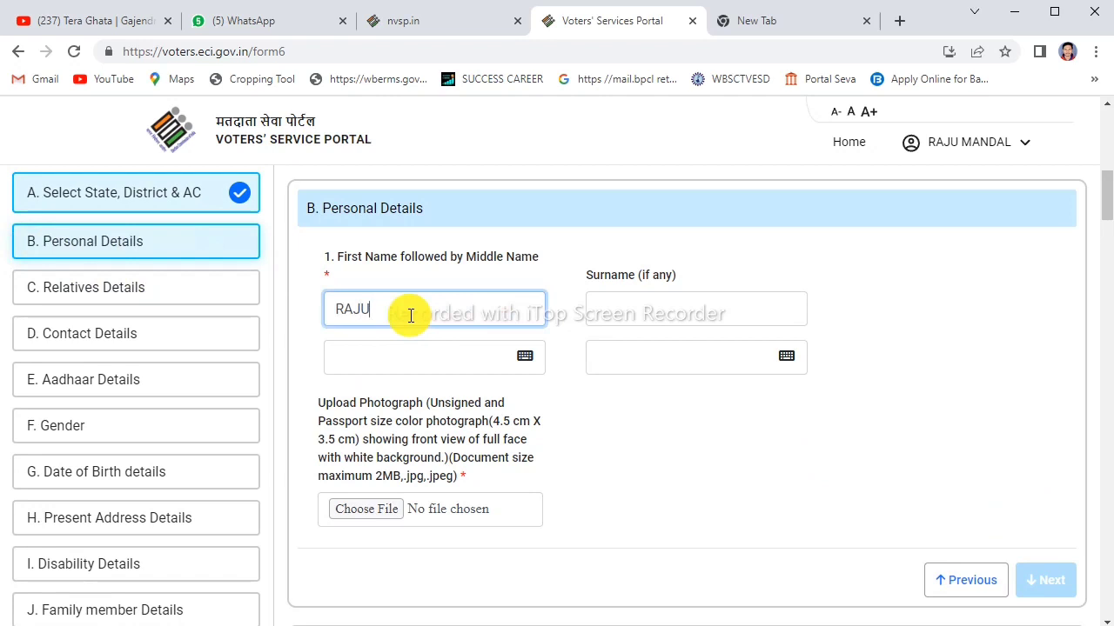
{"action": "left_click", "coordinate": [659, 307]}
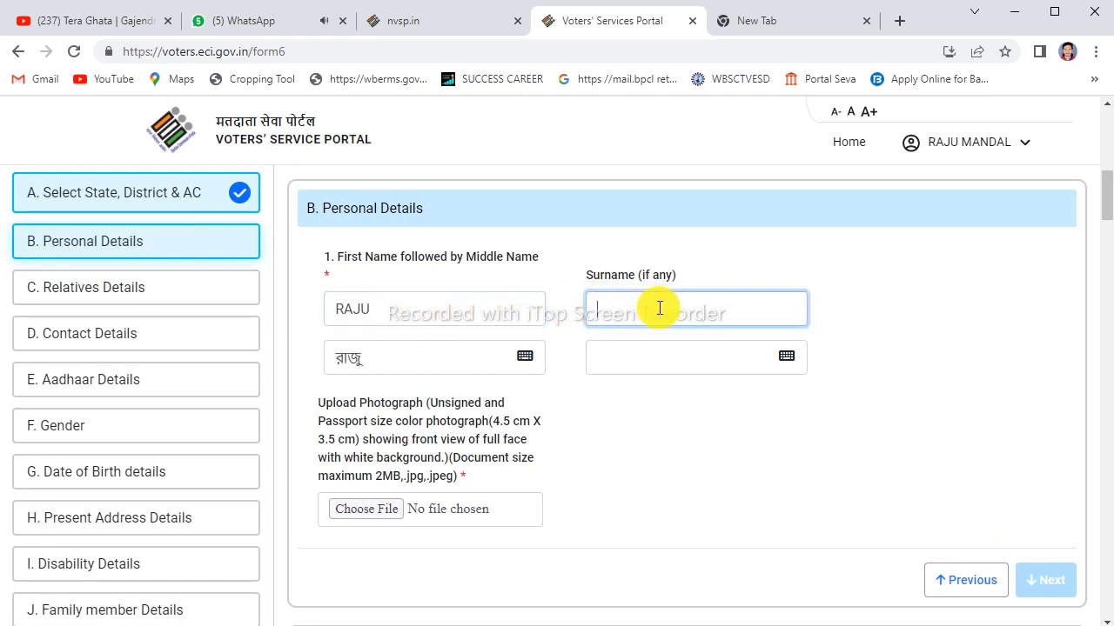
{"action": "left_click_drag", "start_coordinate": [307, 385], "coordinate": [562, 547]}
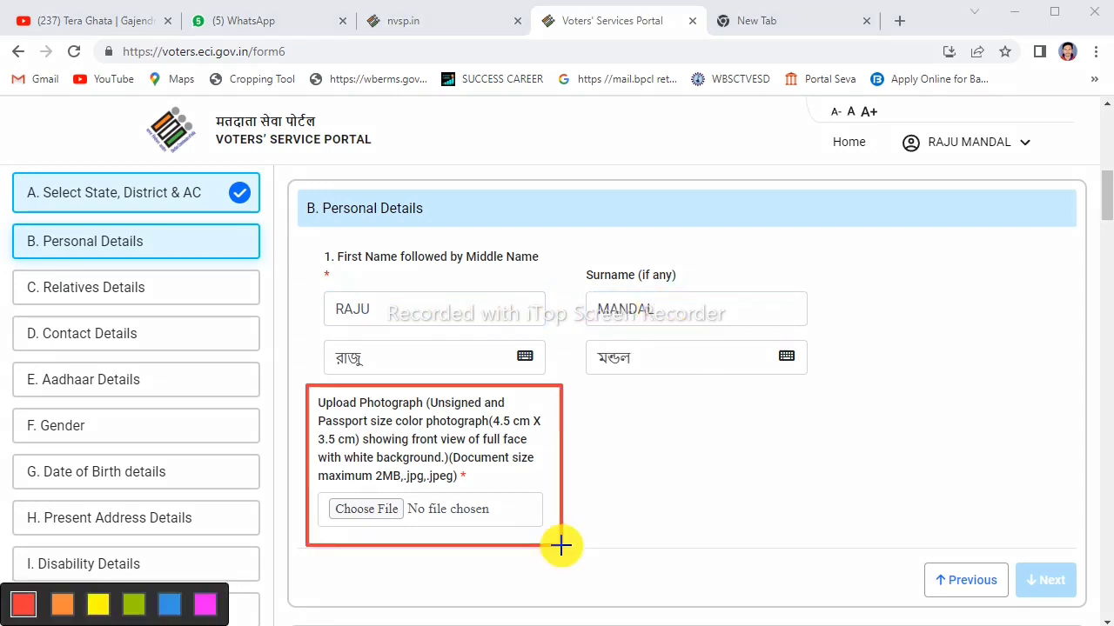
{"action": "key", "text": "Escape"}
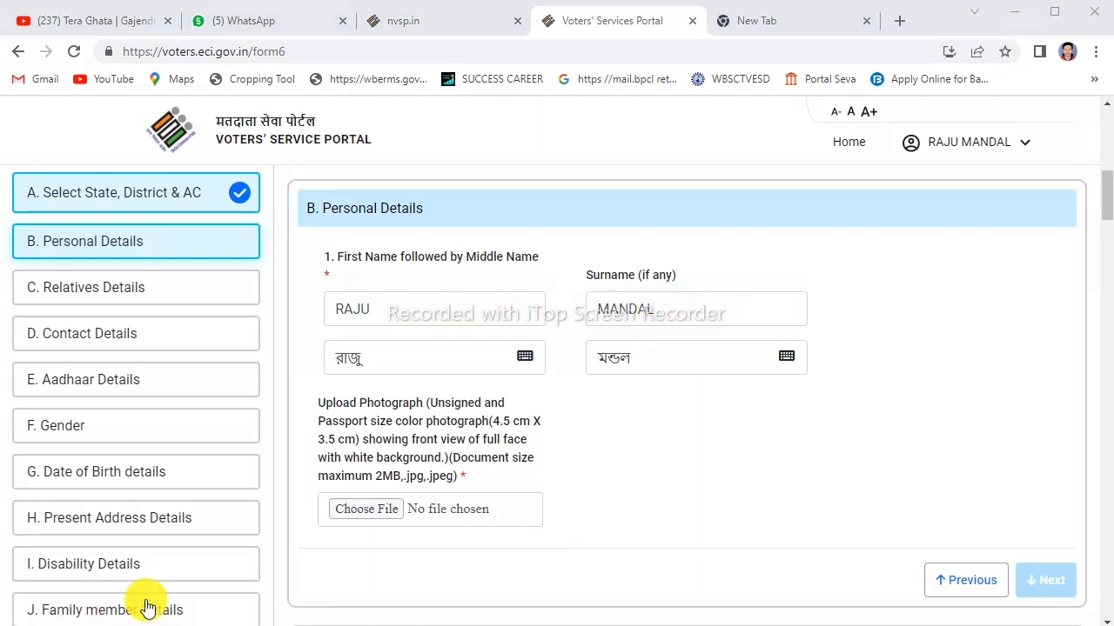
Upload SUBH.jpg as the photograph, adjust its crop frame, and confirm the crop
{"action": "left_click", "coordinate": [366, 509]}
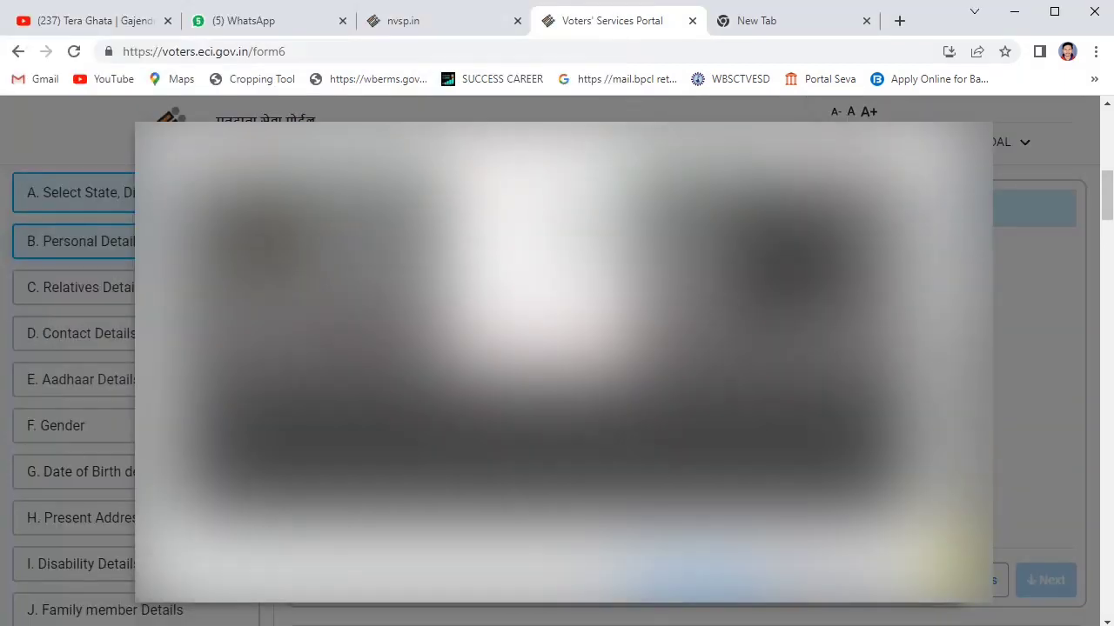
{"action": "left_click_drag", "start_coordinate": [956, 561], "coordinate": [955, 595]}
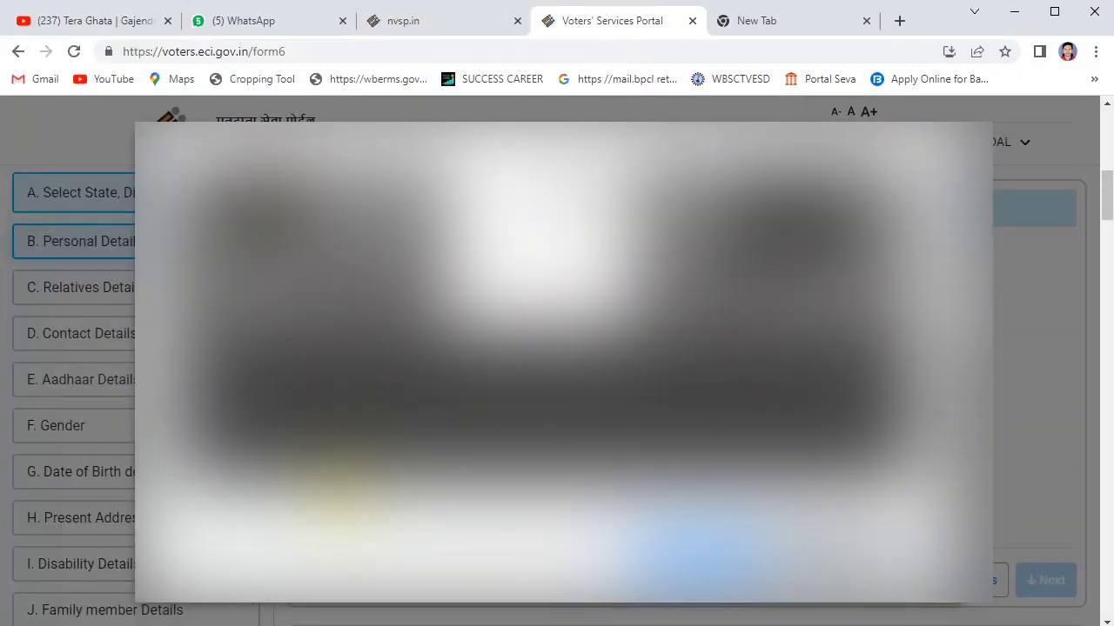
{"action": "left_click_drag", "start_coordinate": [339, 494], "coordinate": [565, 452]}
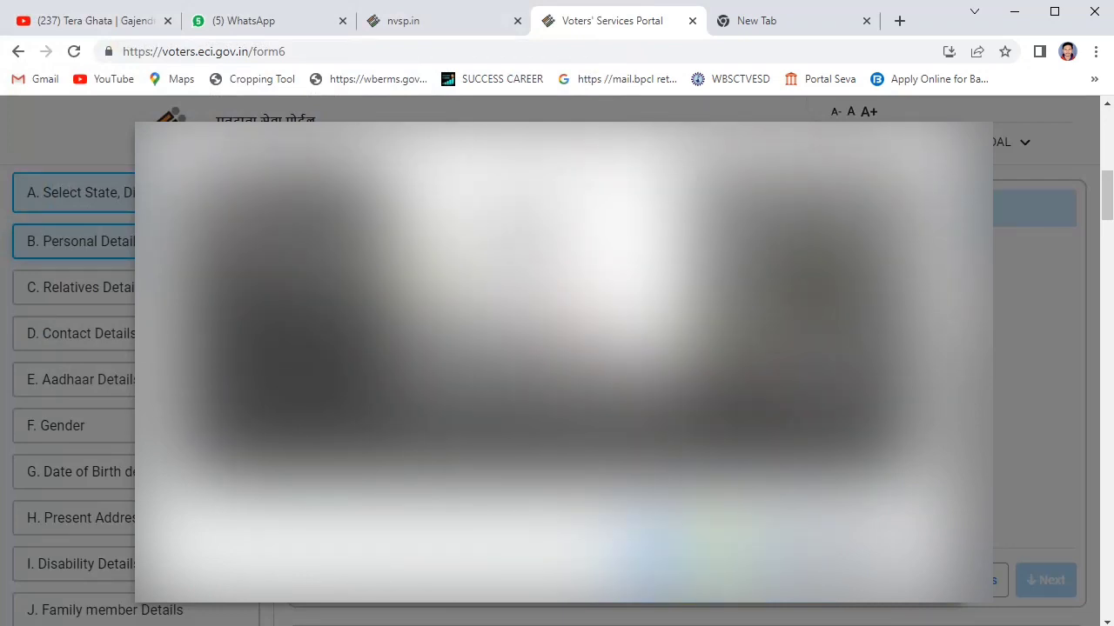
{"action": "left_click", "coordinate": [715, 557]}
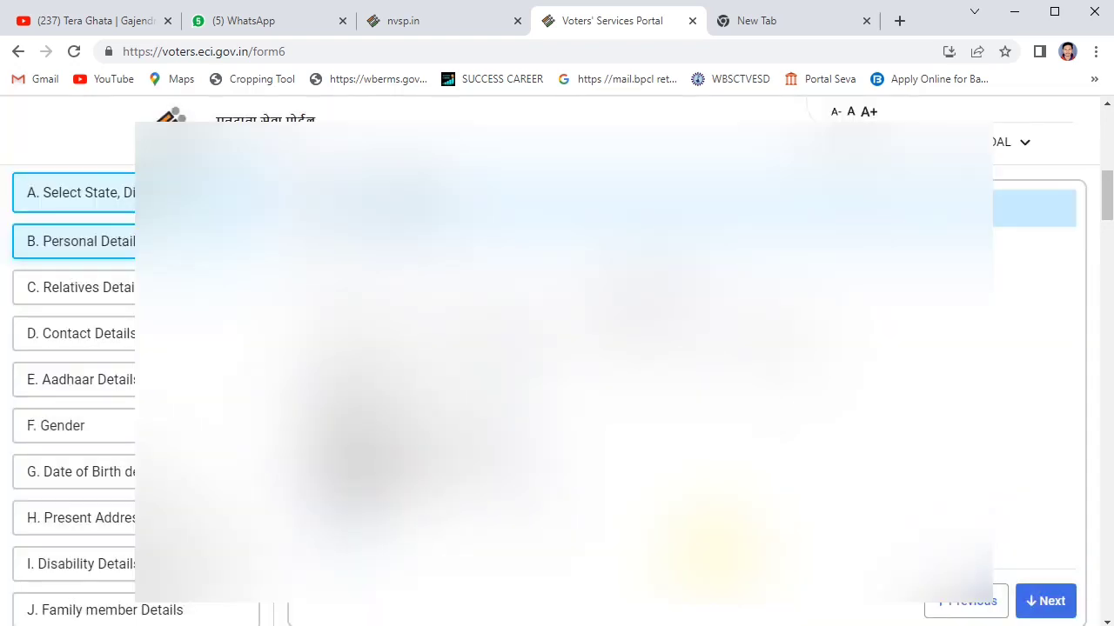
{"action": "scroll", "coordinate": [824, 488], "scroll_direction": "down", "scroll_amount": 1}
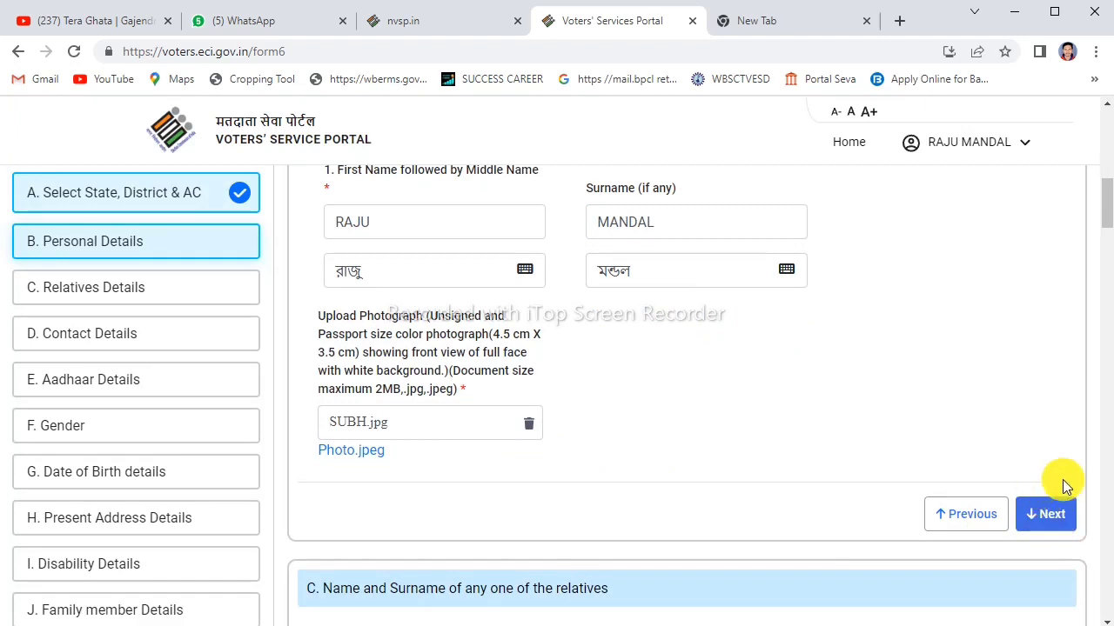
In Relatives Details choose Father, enter his first name and surname, and continue
{"action": "left_click", "coordinate": [1052, 518]}
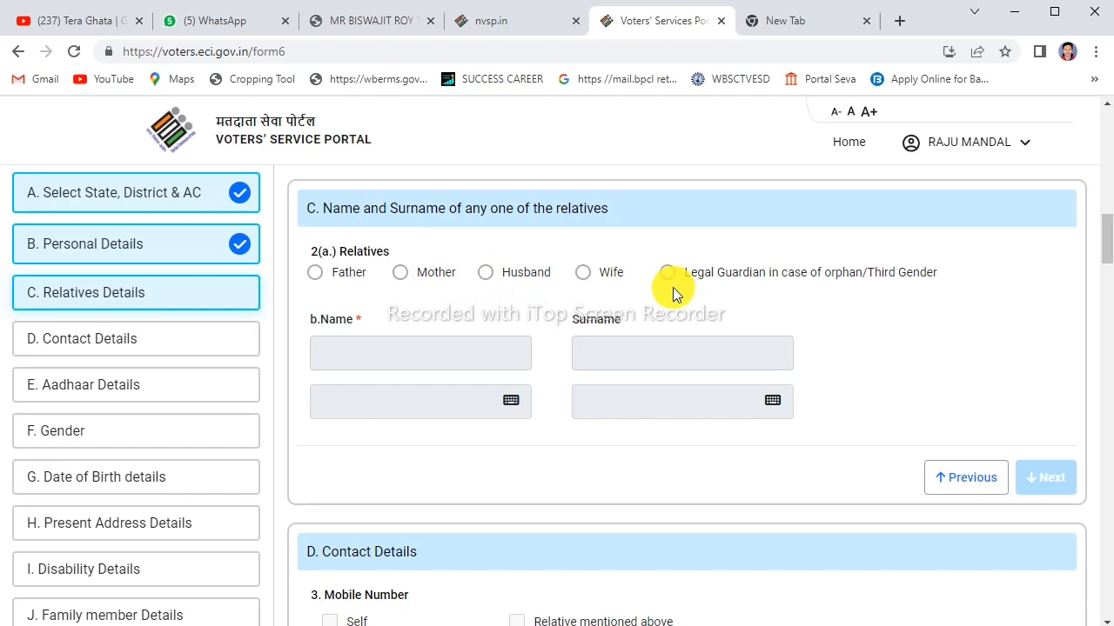
{"action": "left_click", "coordinate": [315, 272]}
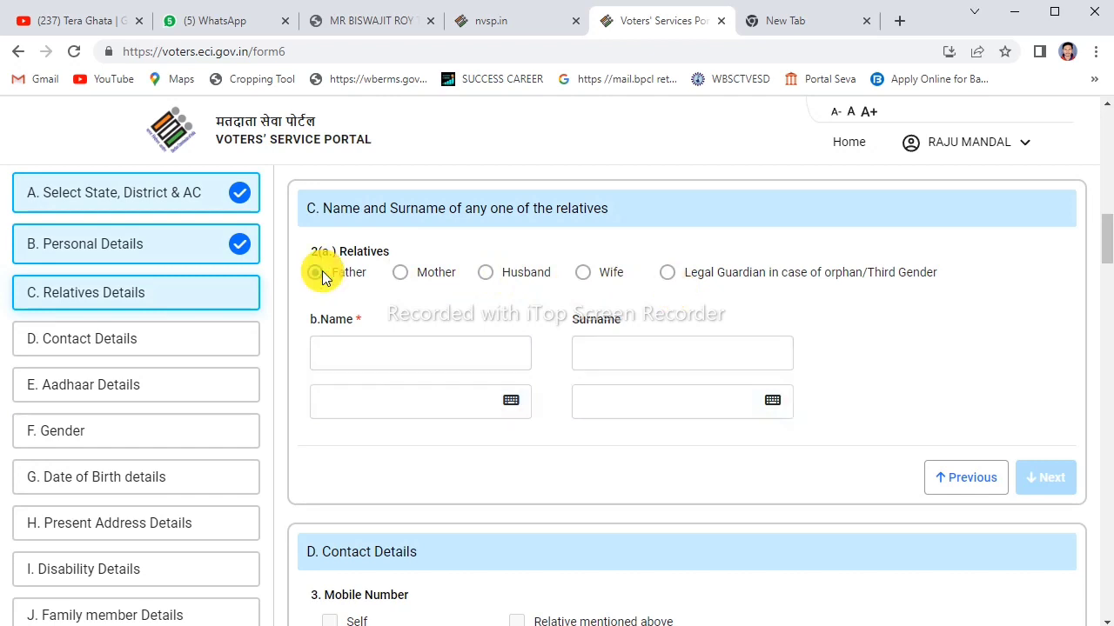
{"action": "left_click", "coordinate": [400, 353]}
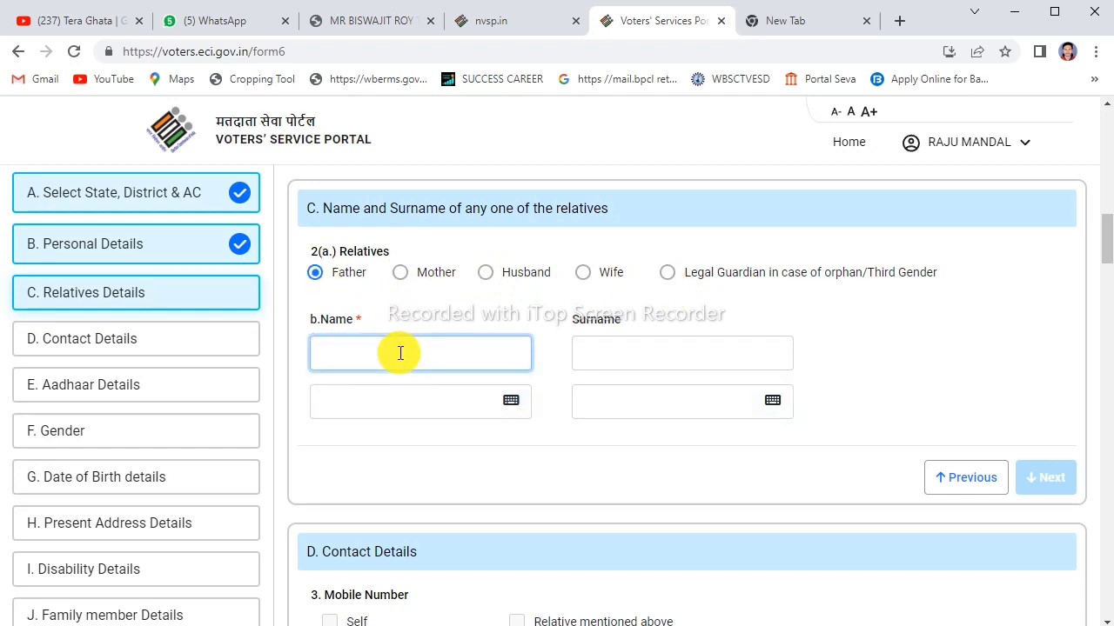
{"action": "left_click", "coordinate": [628, 356]}
{"action": "left_click", "coordinate": [753, 488]}
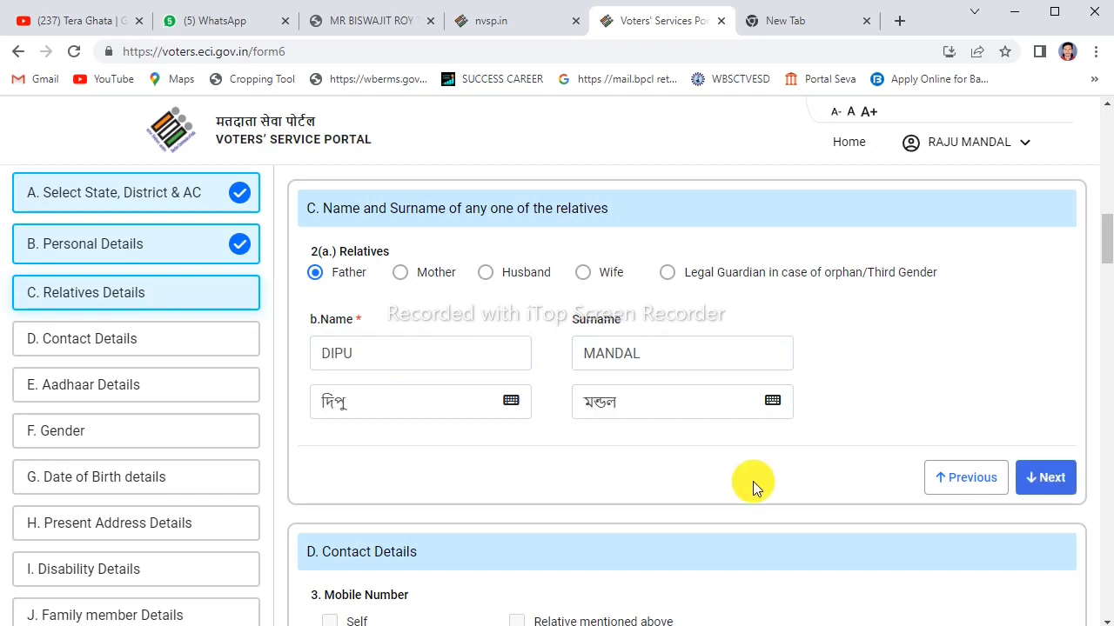
{"action": "left_click", "coordinate": [1048, 478]}
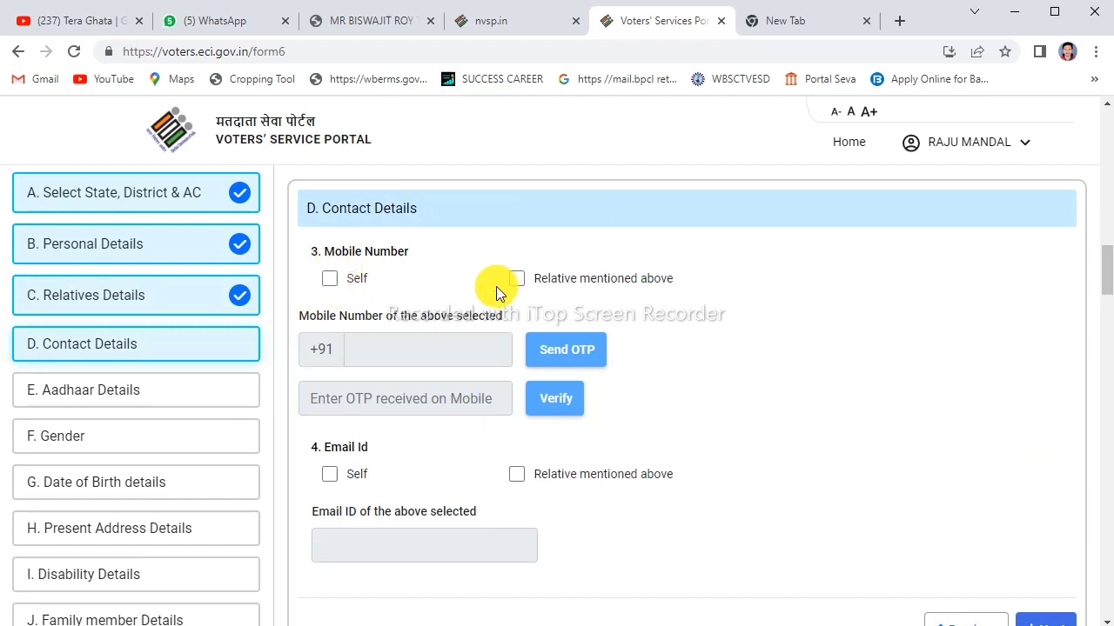
Choose Self for mobile, OTP-verify the applicant's number, and choose Self for e-mail
{"action": "left_click", "coordinate": [329, 278]}
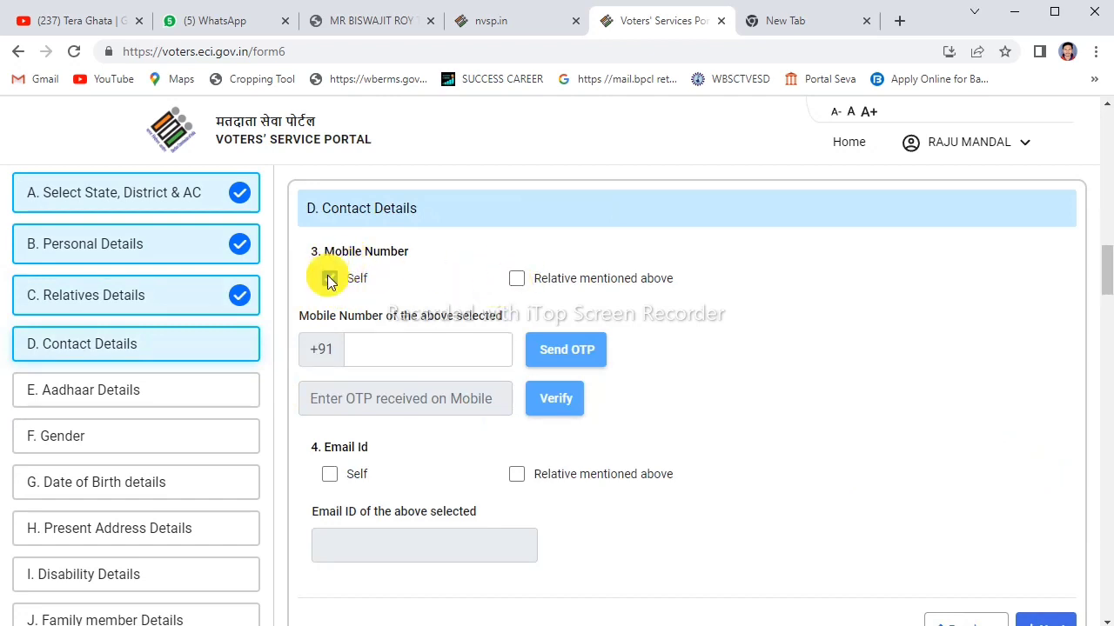
{"action": "left_click", "coordinate": [384, 349]}
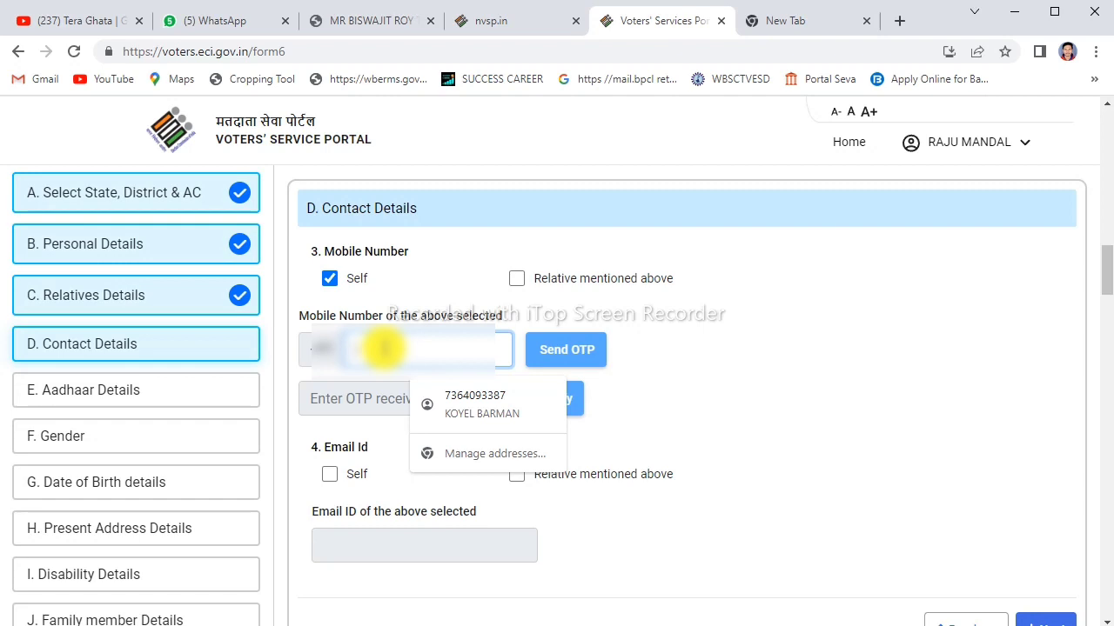
{"action": "key", "text": "ctrl+v"}
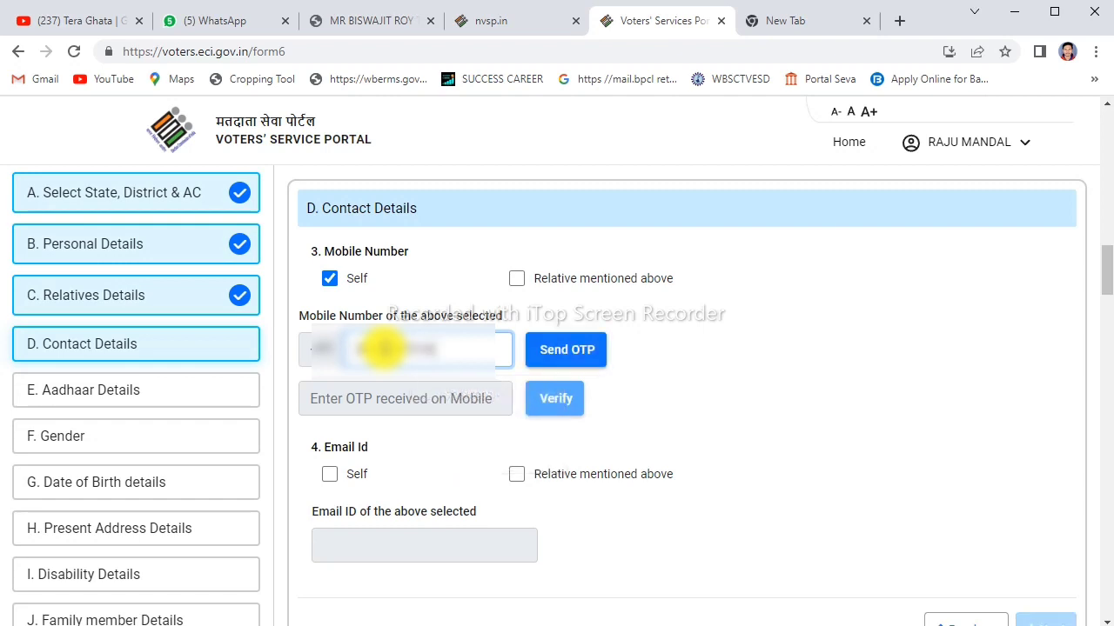
{"action": "left_click", "coordinate": [581, 352]}
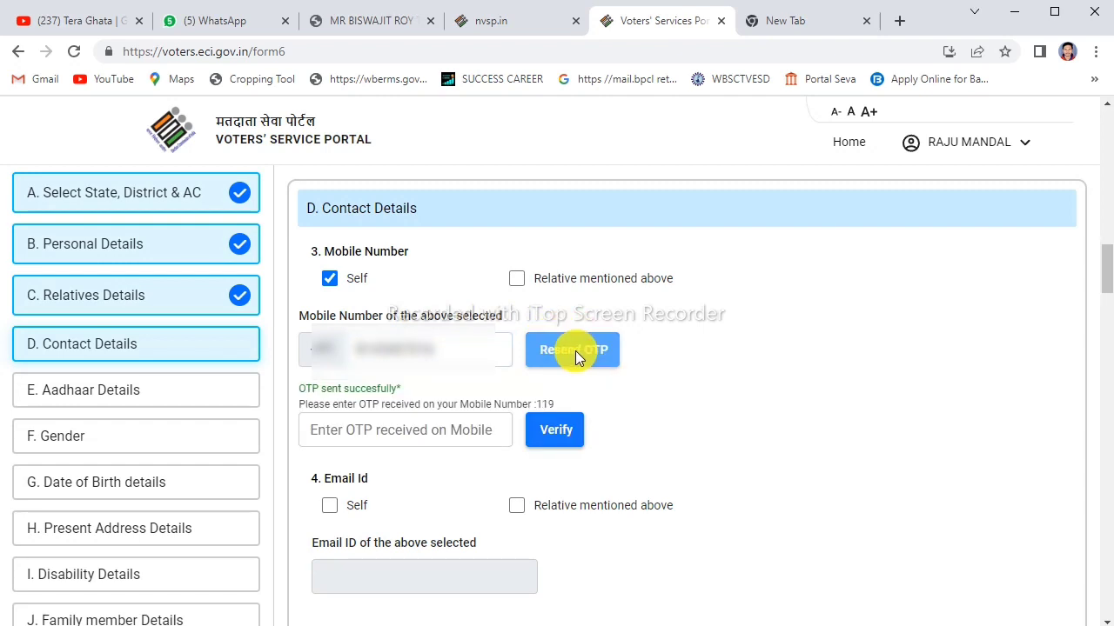
{"action": "left_click", "coordinate": [396, 430]}
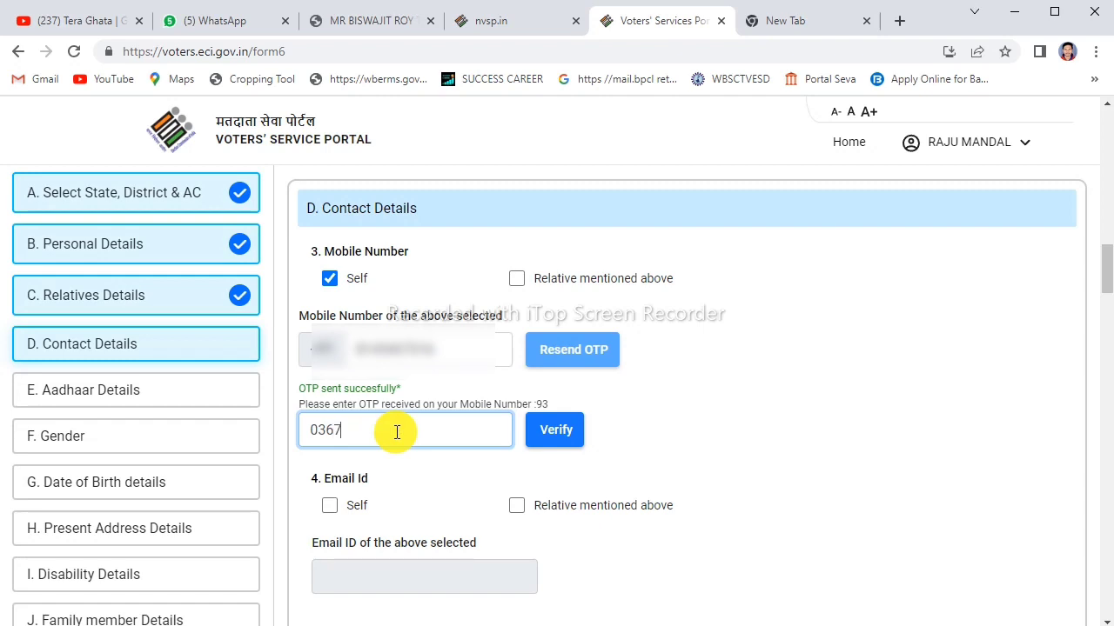
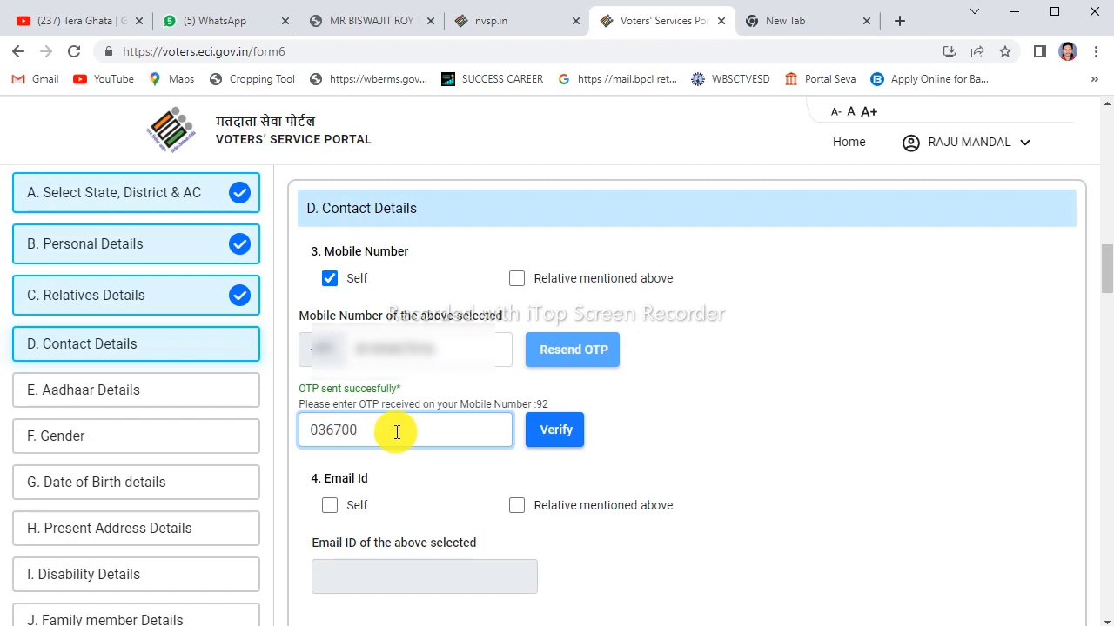
{"action": "left_click", "coordinate": [555, 433]}
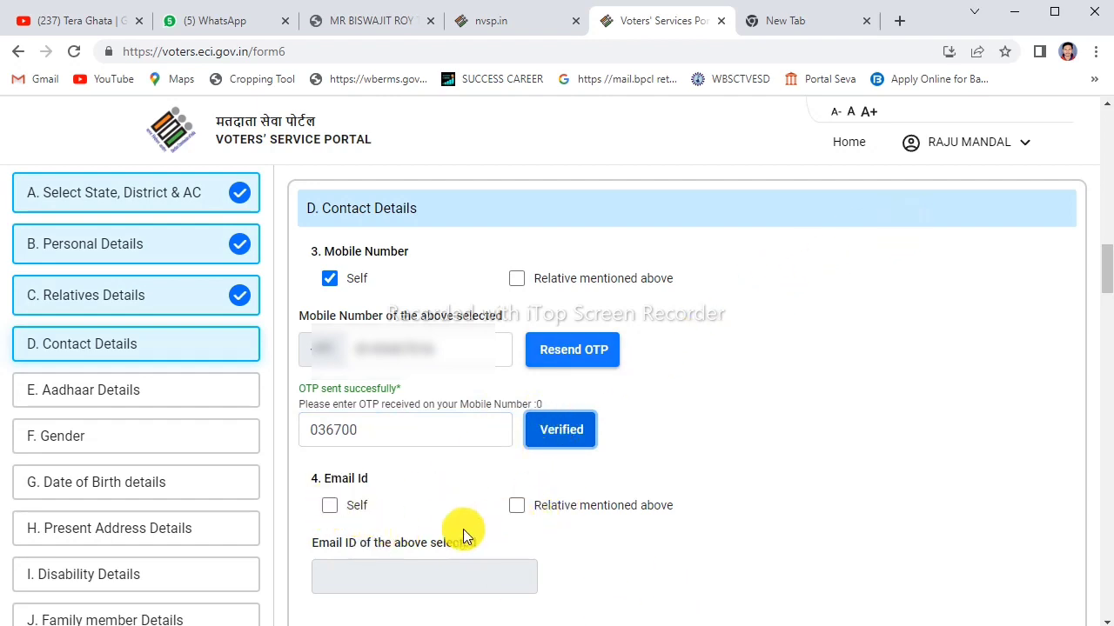
{"action": "left_click", "coordinate": [329, 506]}
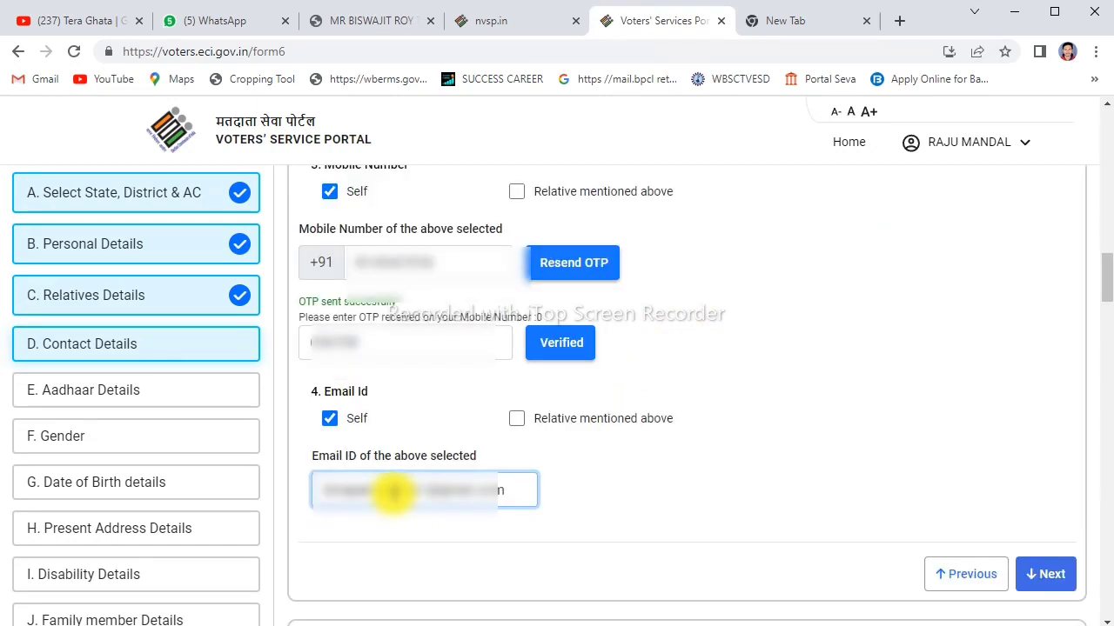
{"action": "left_click", "coordinate": [635, 490]}
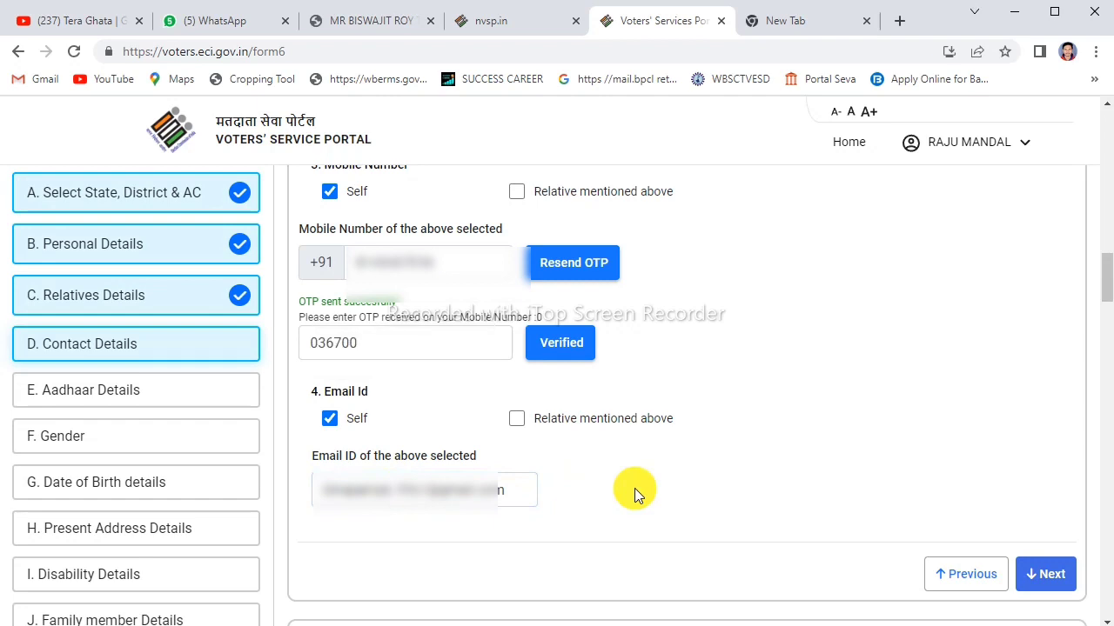
Choose Aadhaar Number, enter and correct the applicant's Aadhaar number, and continue to Gender
{"action": "left_click", "coordinate": [1047, 581]}
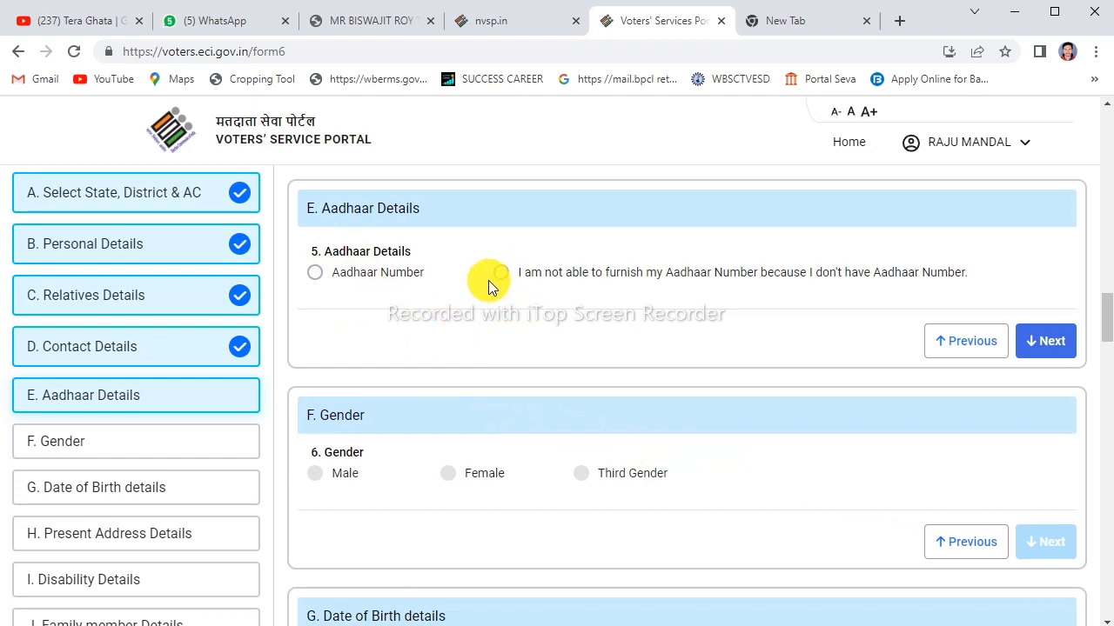
{"action": "left_click", "coordinate": [315, 275]}
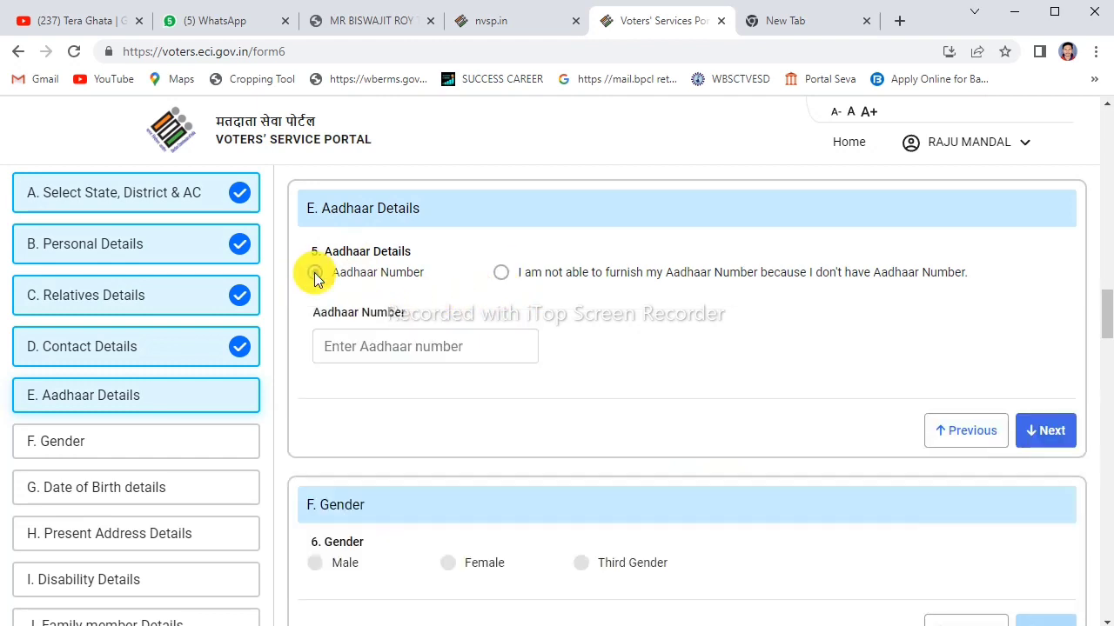
{"action": "left_click", "coordinate": [414, 345]}
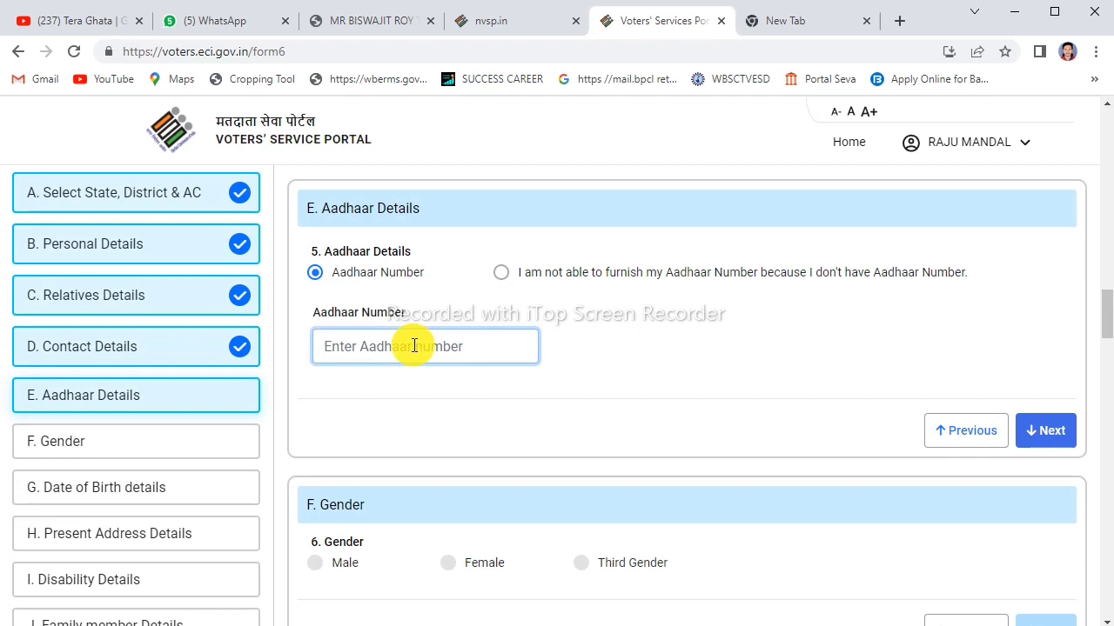
{"action": "type", "text": "458"}
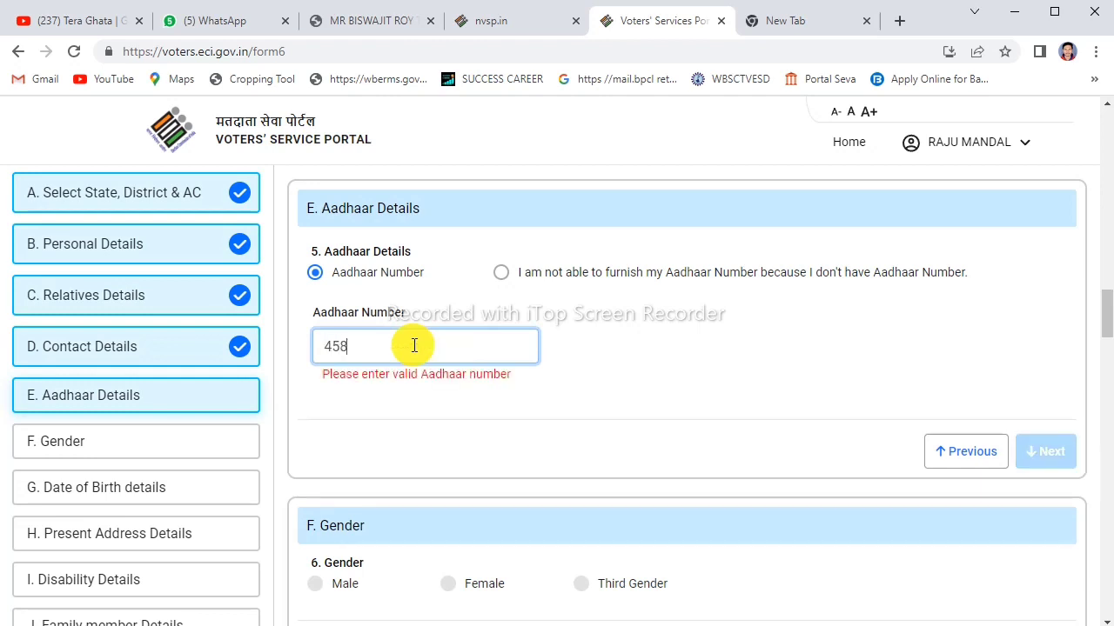
{"action": "type", "text": "**"}
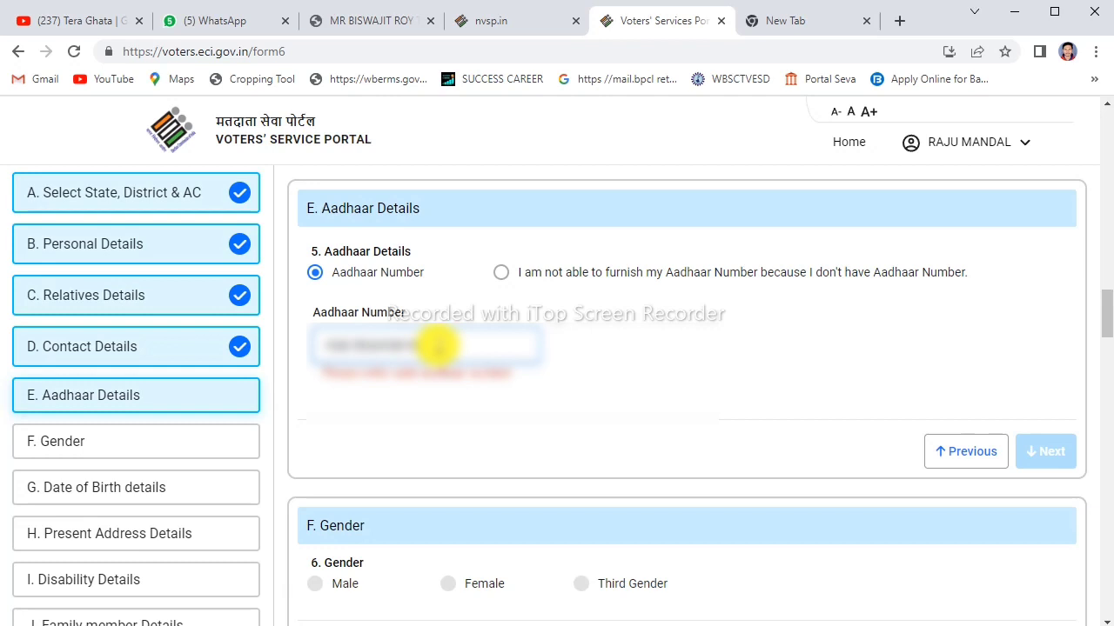
{"action": "left_click_drag", "start_coordinate": [422, 345], "coordinate": [318, 348]}
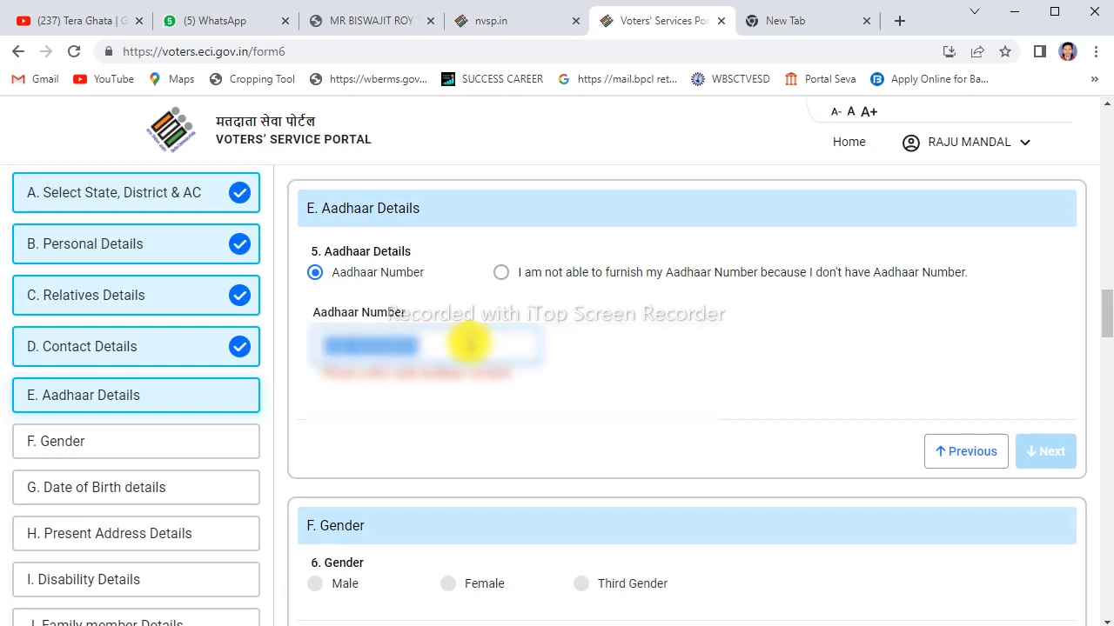
{"action": "key", "text": "BackSpace"}
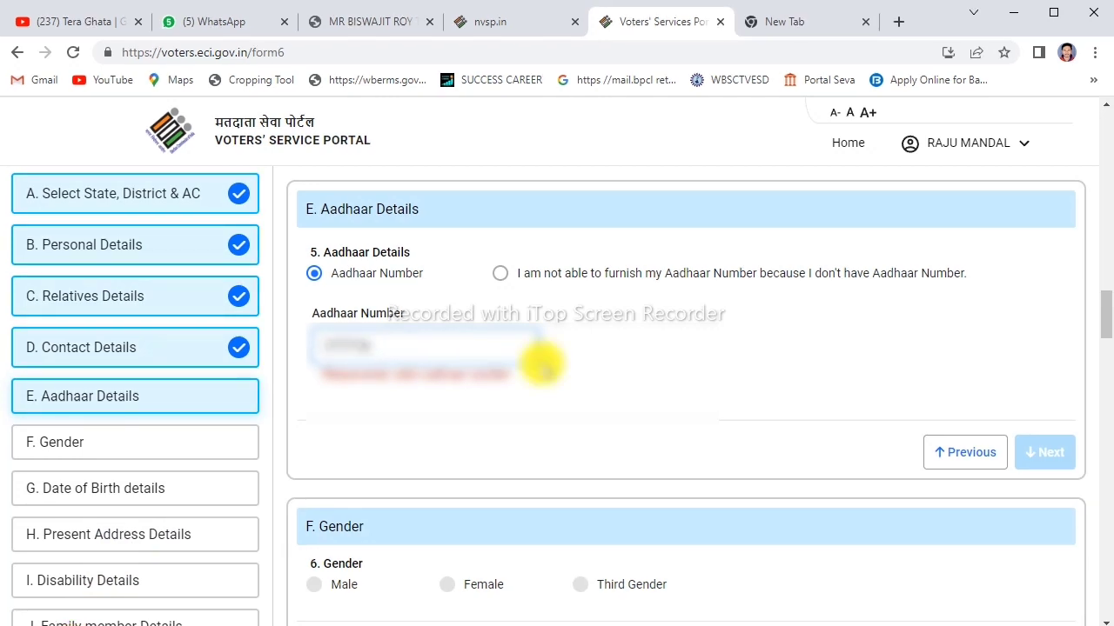
{"action": "type", "text": "????"}
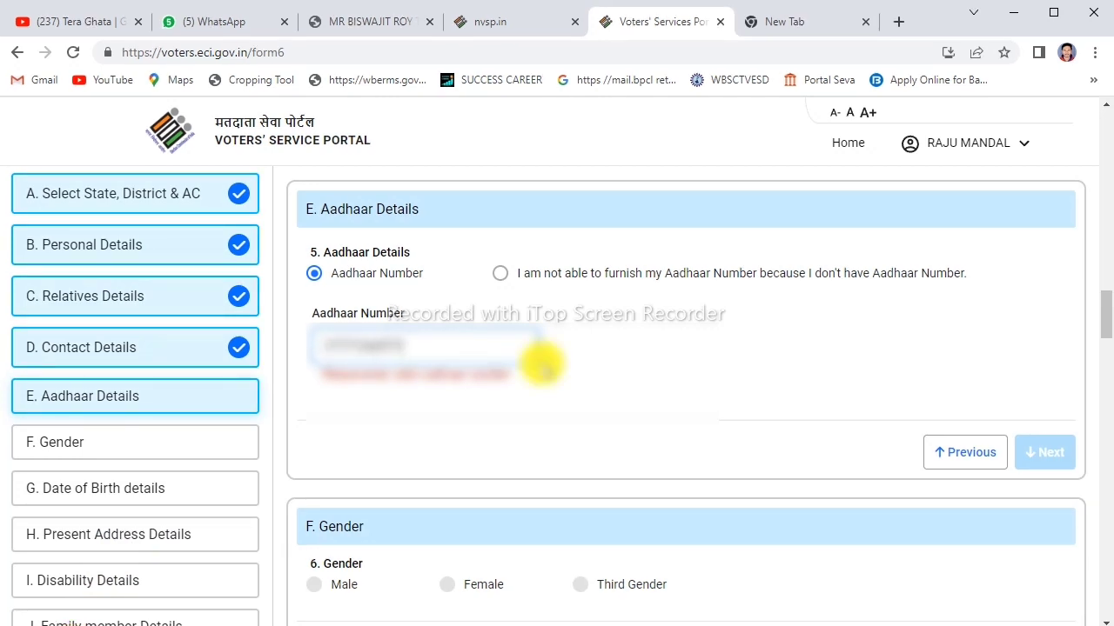
{"action": "type", "text": "?"}
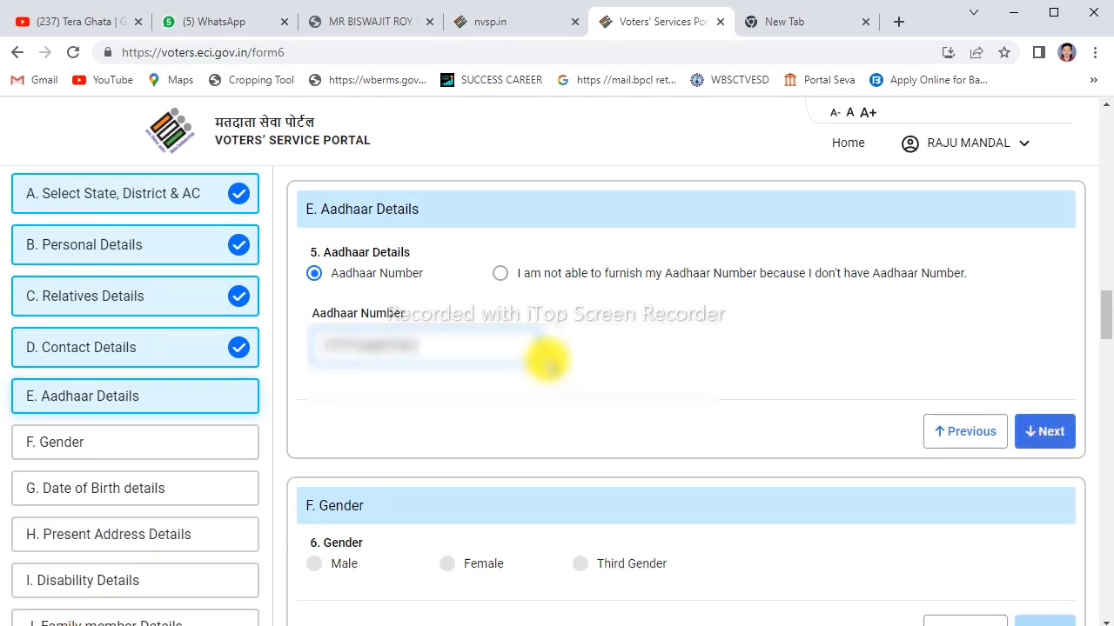
{"action": "left_click", "coordinate": [1054, 435]}
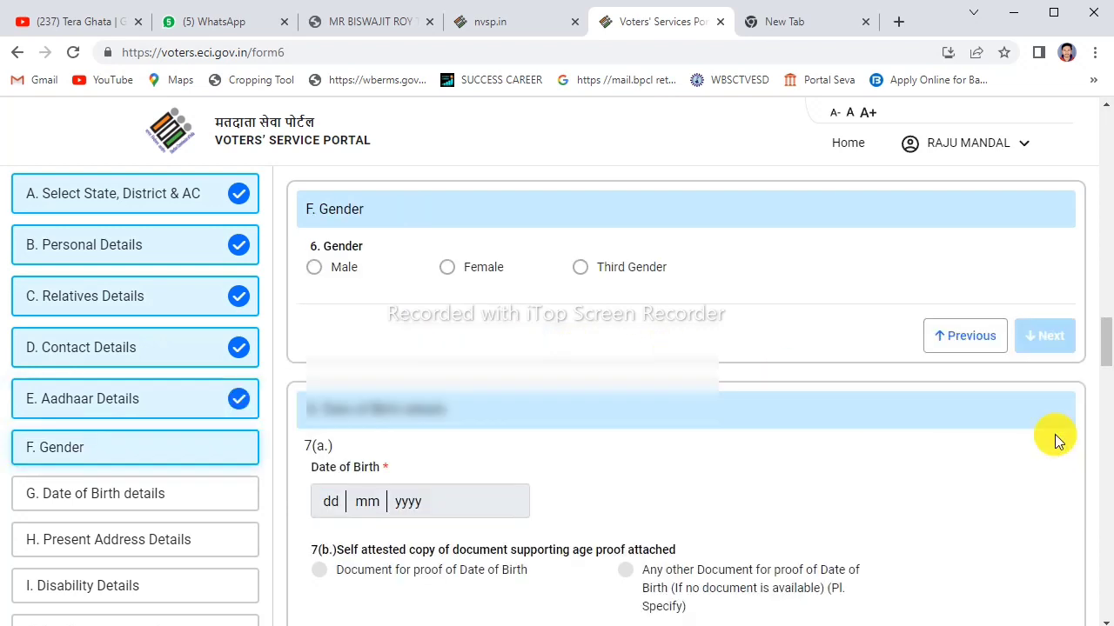
Mark the applicant's gender as Male and continue to Date of Birth
{"action": "left_click", "coordinate": [315, 269]}
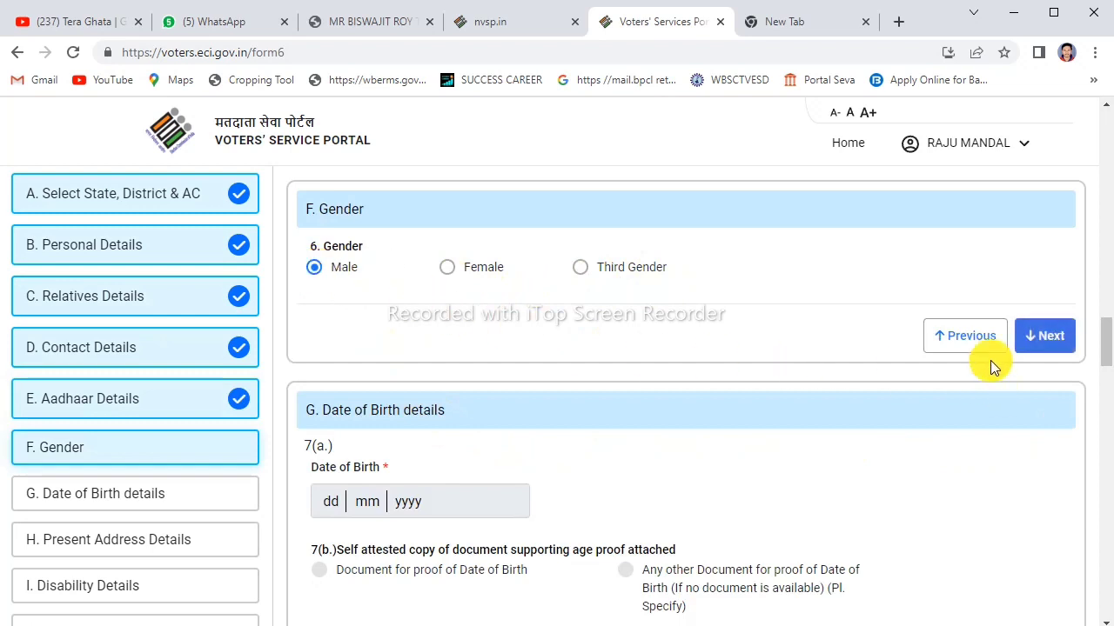
{"action": "left_click", "coordinate": [1054, 335]}
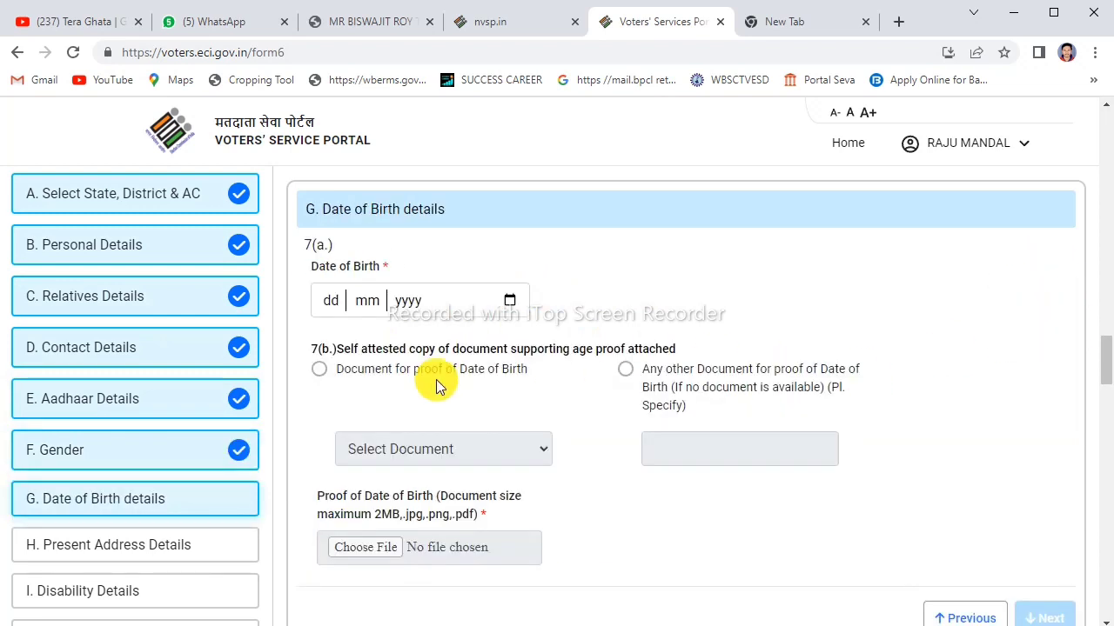
{"action": "left_click", "coordinate": [330, 305]}
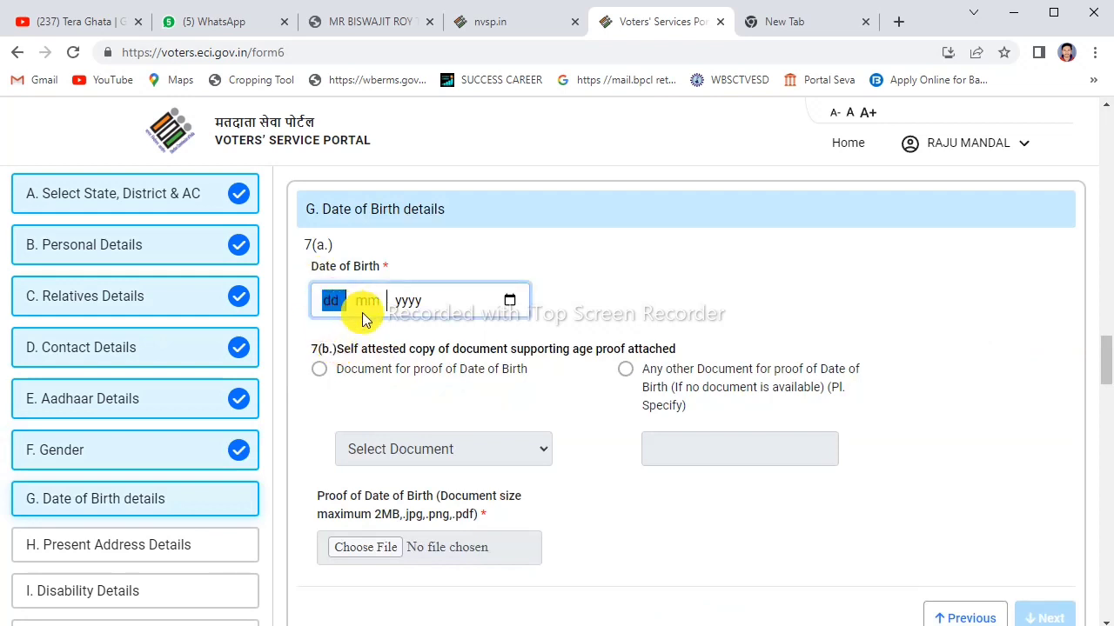
{"action": "left_click", "coordinate": [513, 301]}
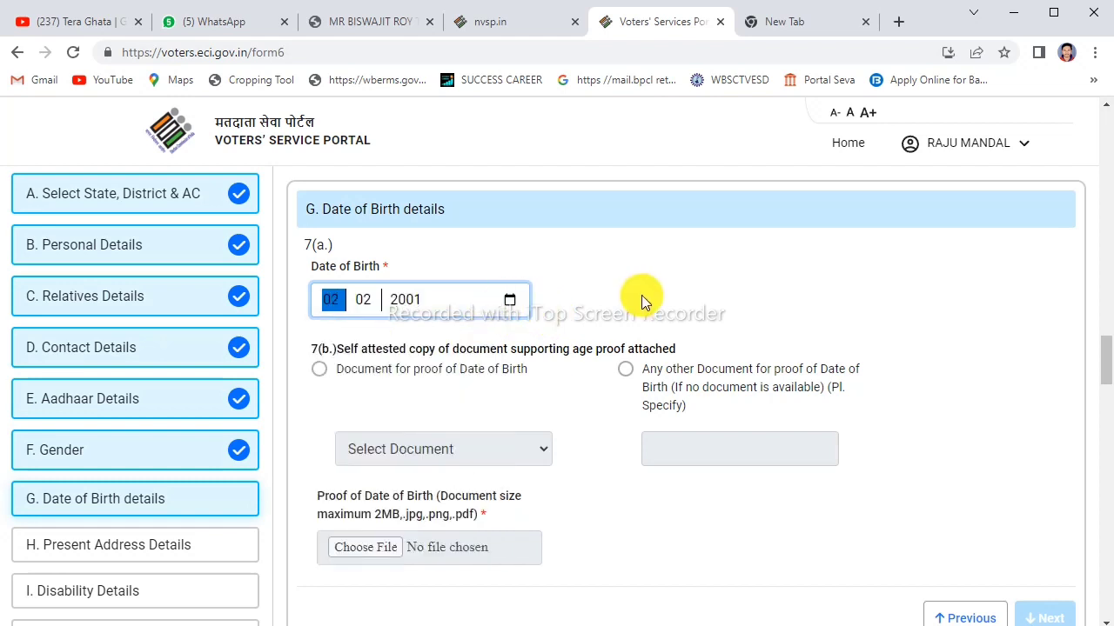
{"action": "left_click", "coordinate": [646, 294]}
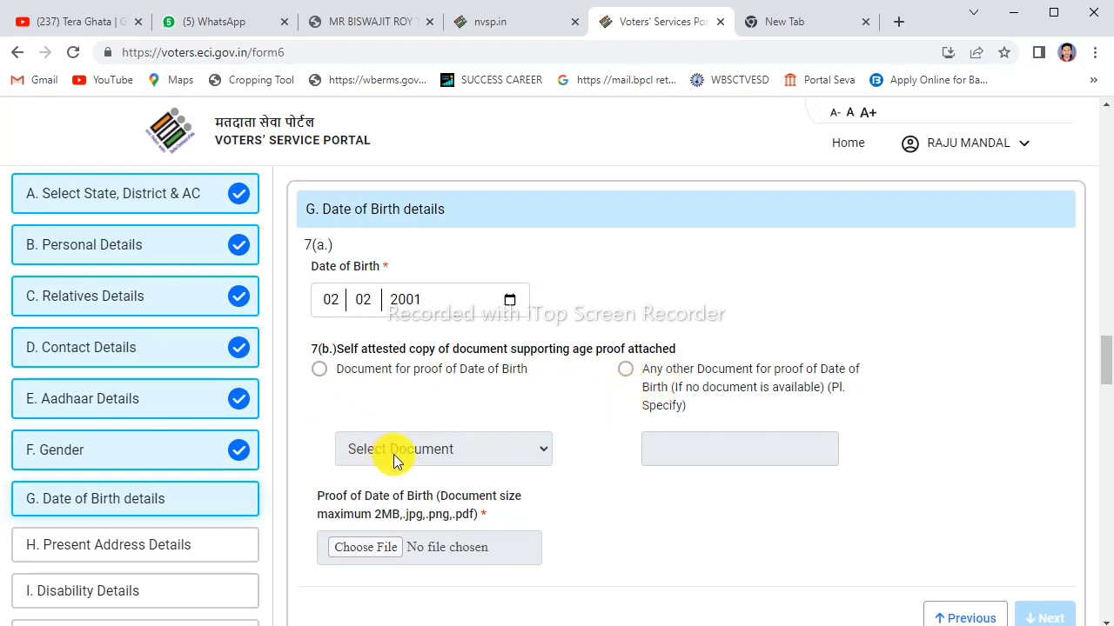
Choose Document as the birth-date proof type, with Aadhaar Card selected
{"action": "left_click", "coordinate": [314, 369]}
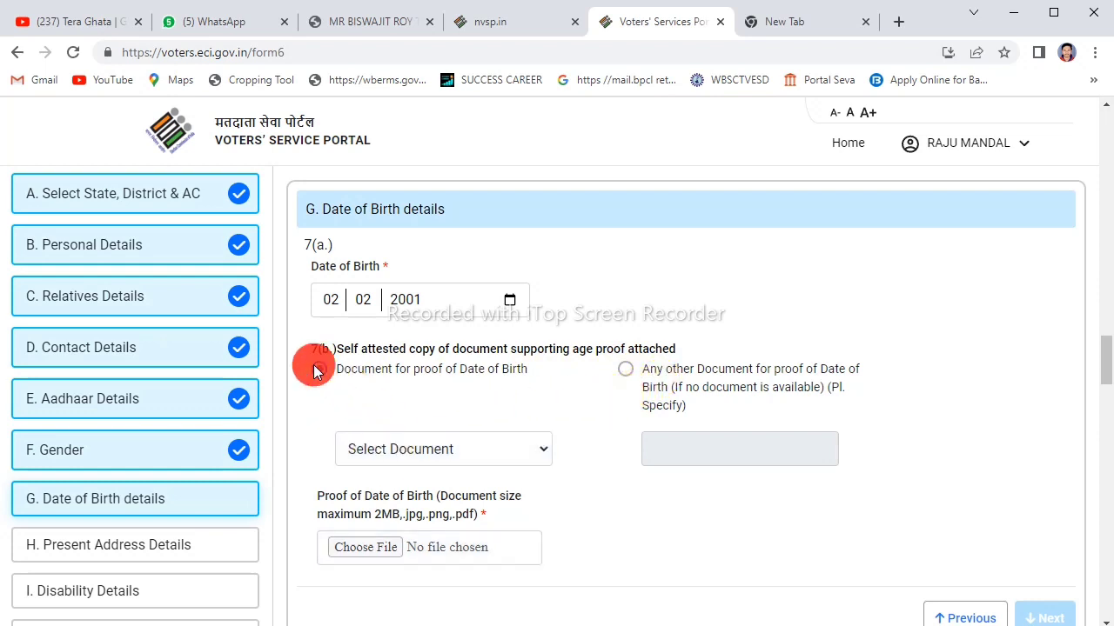
{"action": "left_click", "coordinate": [435, 453]}
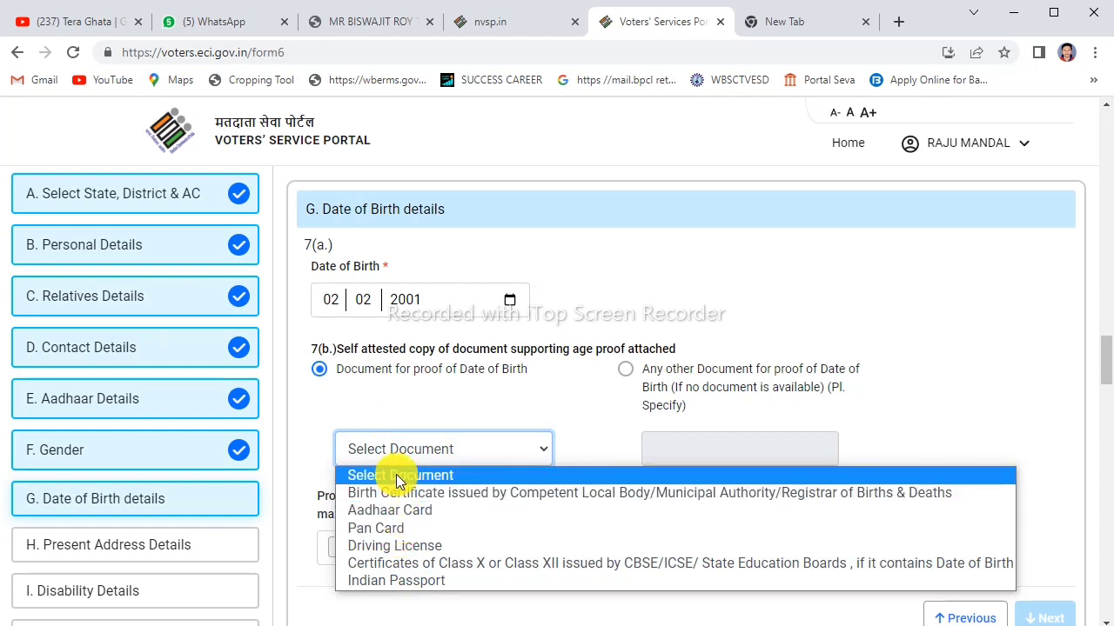
{"action": "left_click", "coordinate": [419, 514]}
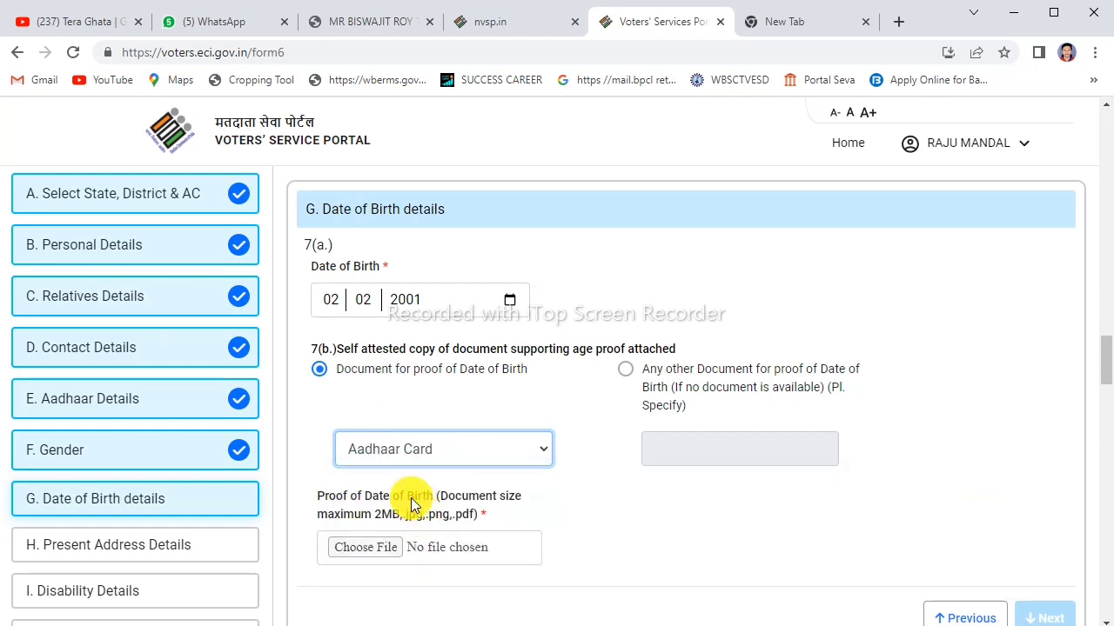
{"action": "left_click", "coordinate": [671, 469]}
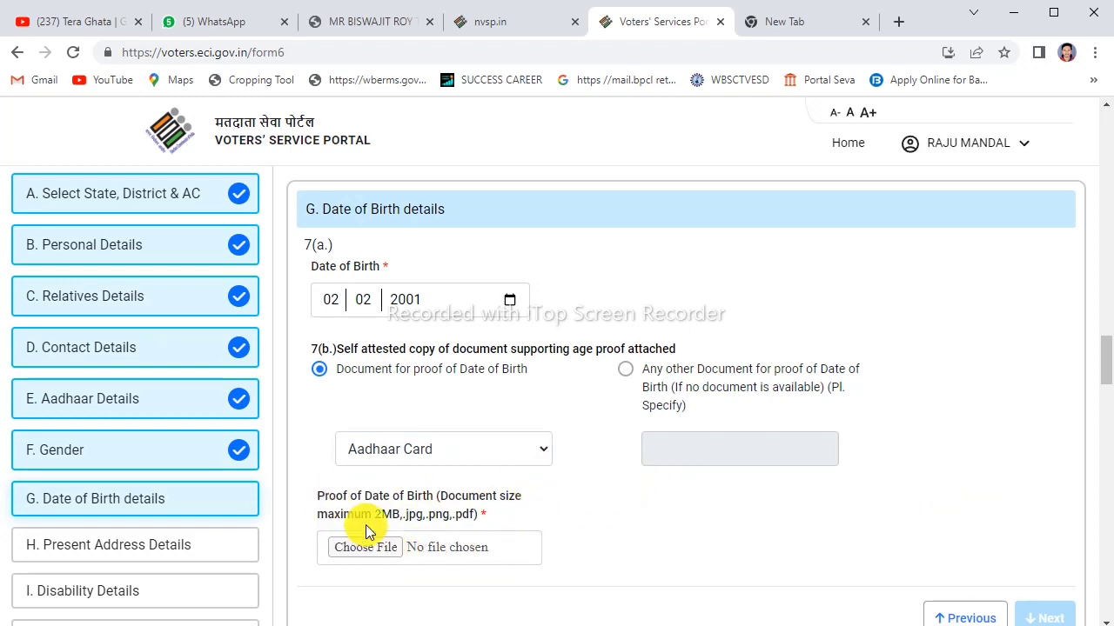
Attach img20230208_17115150.jpg as the Aadhaar proof and continue to Present Address Details
{"action": "left_click", "coordinate": [426, 556]}
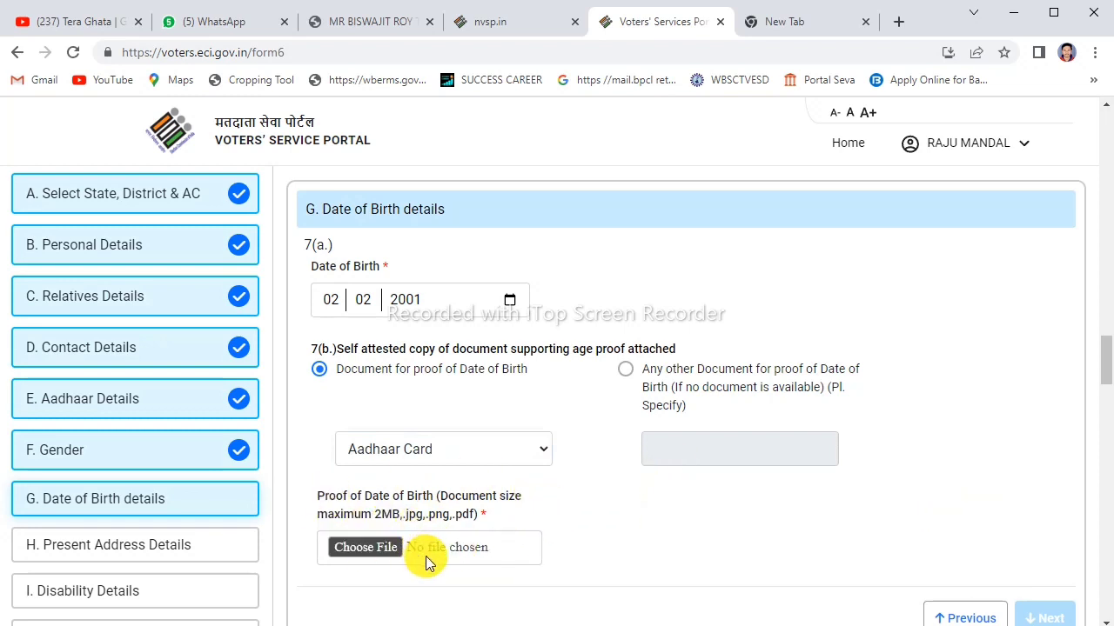
{"action": "left_click", "coordinate": [381, 555]}
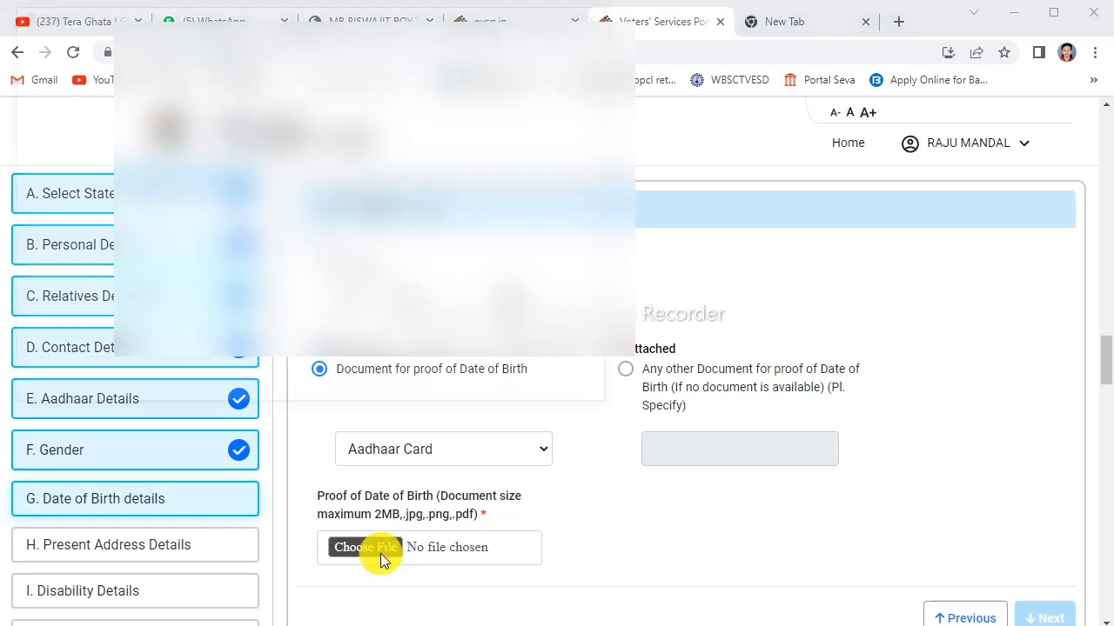
{"action": "scroll", "coordinate": [406, 263], "scroll_direction": "down", "scroll_amount": 5}
{"action": "scroll", "coordinate": [496, 422], "scroll_direction": "down", "scroll_amount": 2}
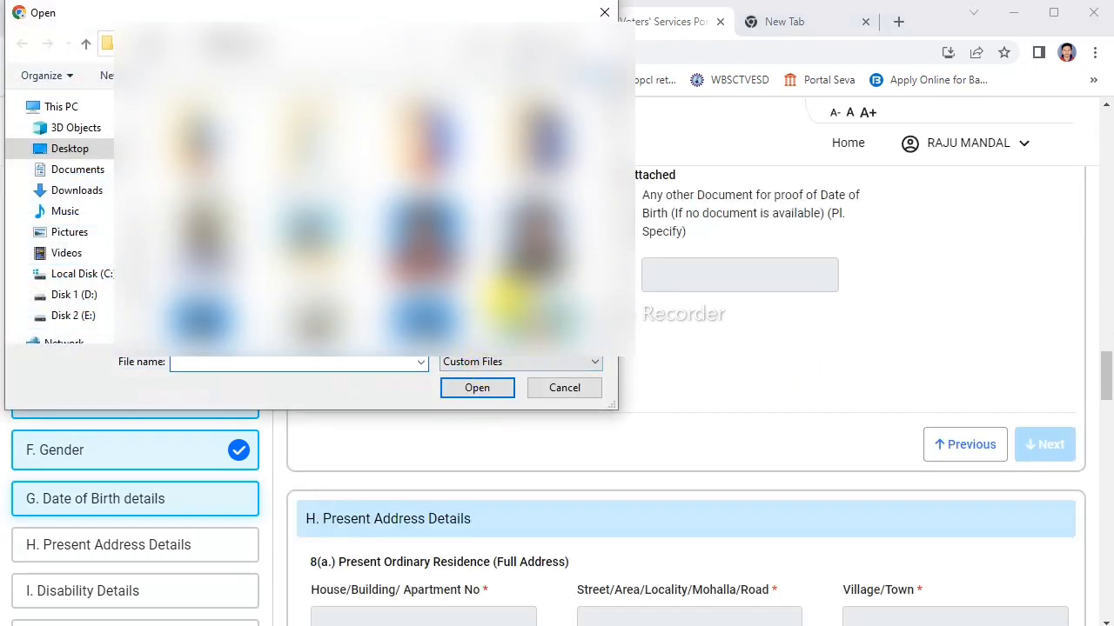
{"action": "scroll", "coordinate": [511, 292], "scroll_direction": "up", "scroll_amount": 8}
{"action": "scroll", "coordinate": [511, 290], "scroll_direction": "down", "scroll_amount": 5}
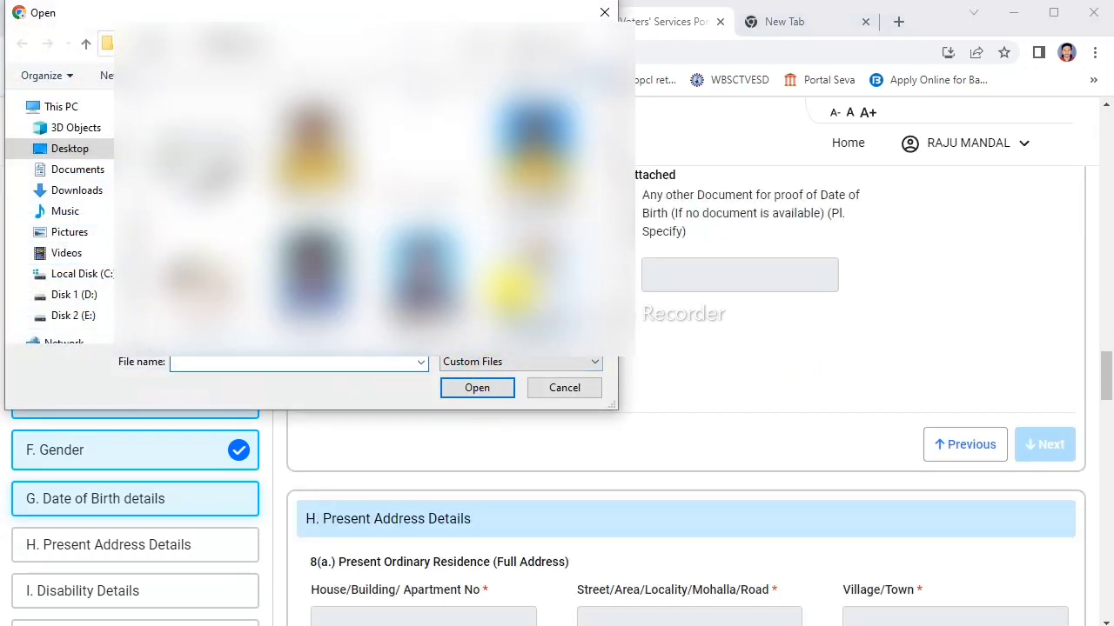
{"action": "scroll", "coordinate": [512, 288], "scroll_direction": "down", "scroll_amount": 2}
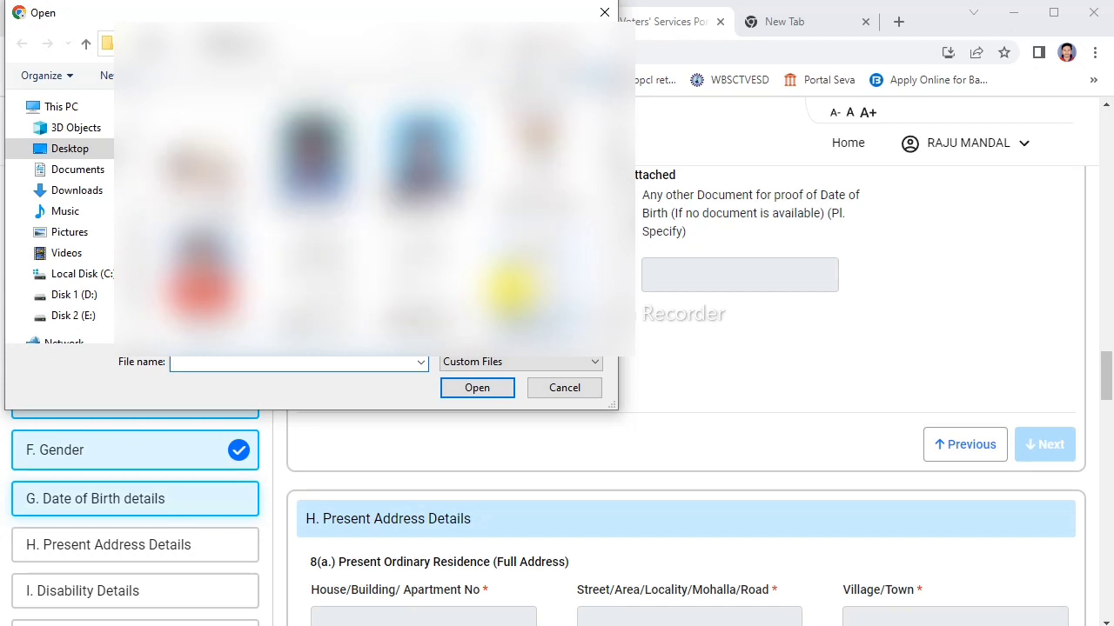
{"action": "double_click", "coordinate": [205, 190]}
{"action": "left_click", "coordinate": [676, 410]}
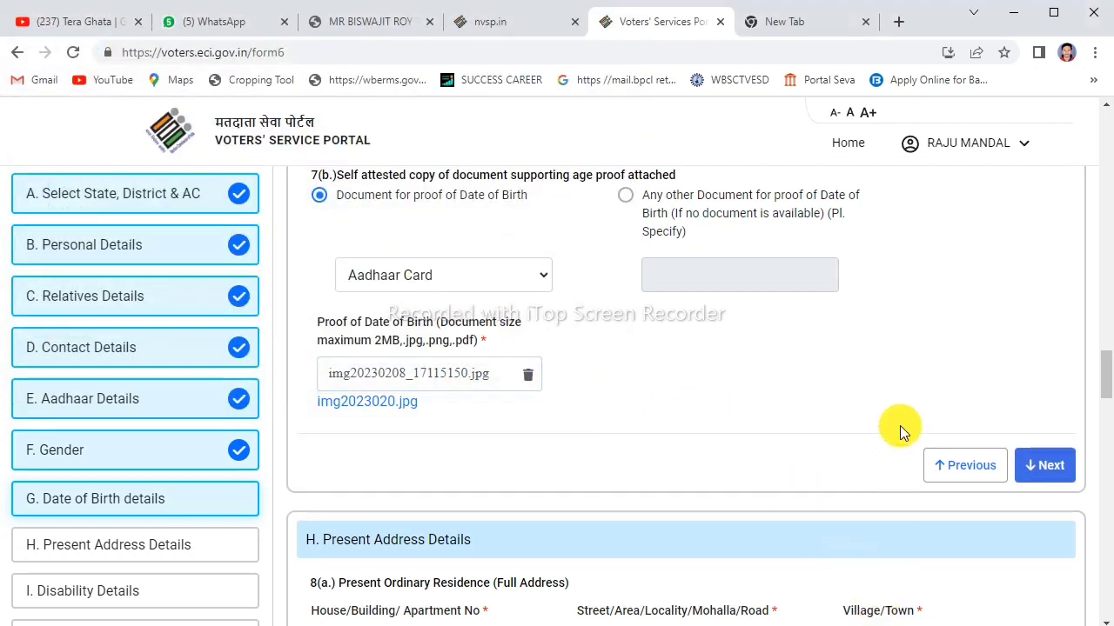
{"action": "left_click", "coordinate": [1048, 466]}
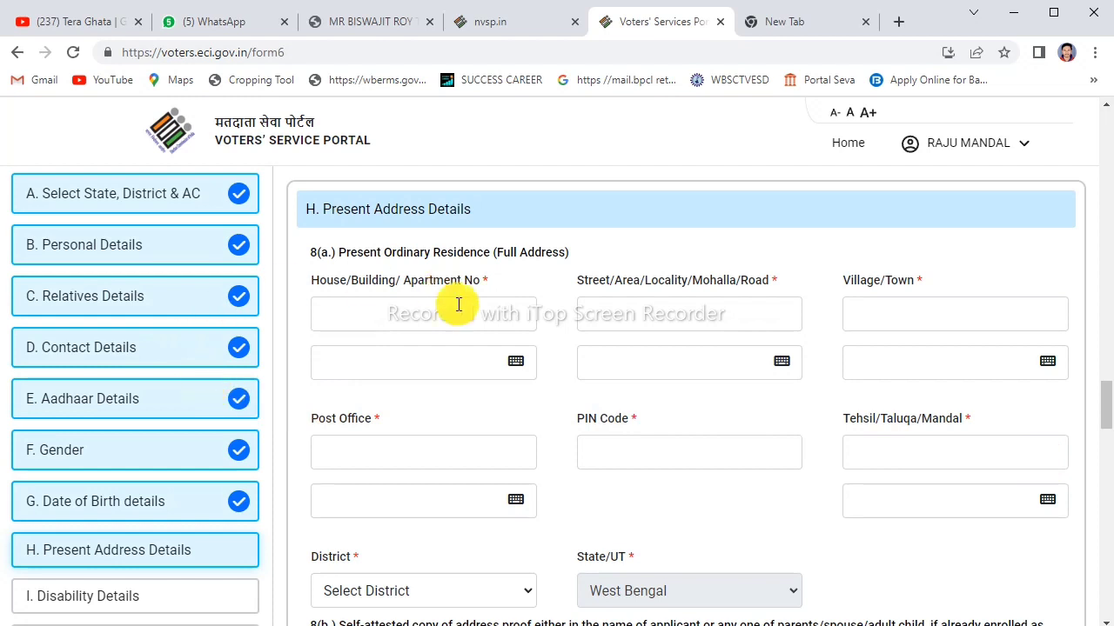
Enter the house number and street, then move to the village field
{"action": "left_click", "coordinate": [395, 319]}
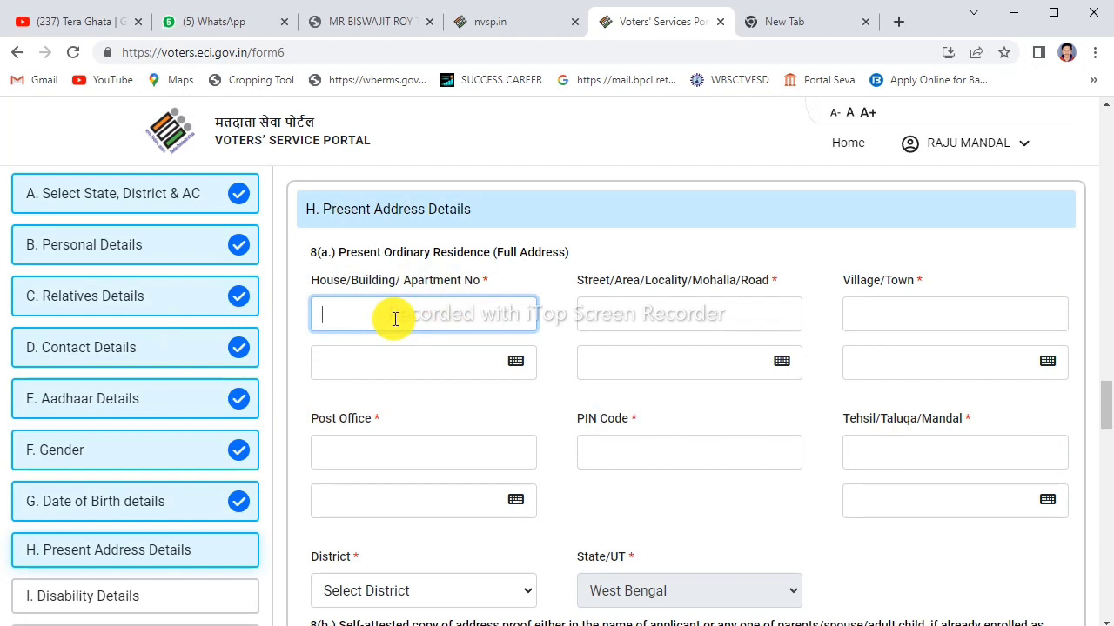
{"action": "type", "text": "GAZI"}
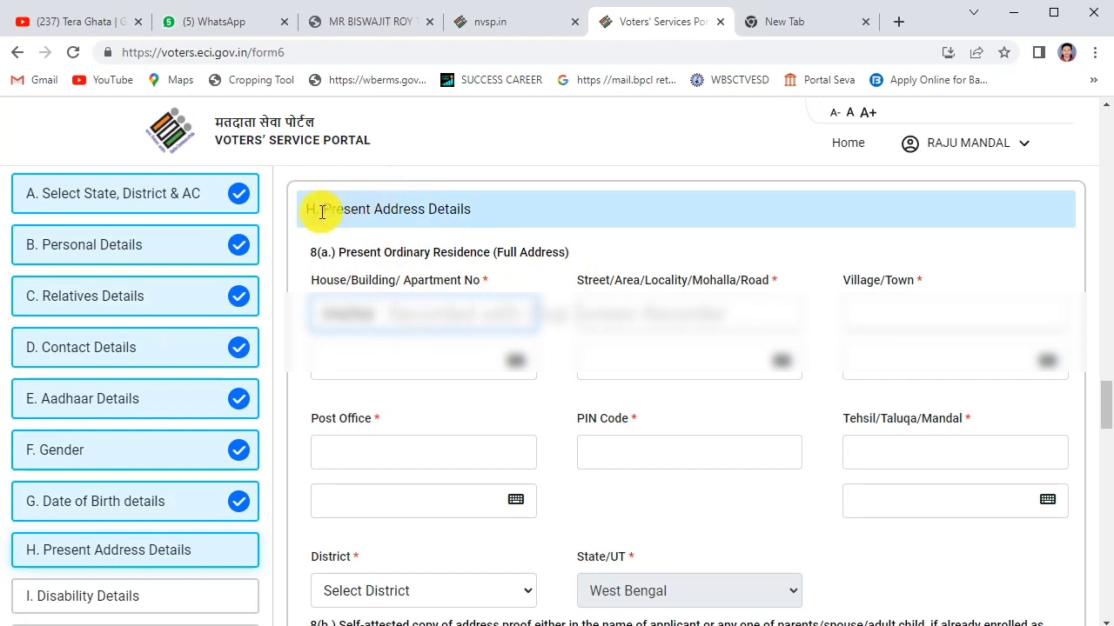
{"action": "left_click", "coordinate": [632, 316]}
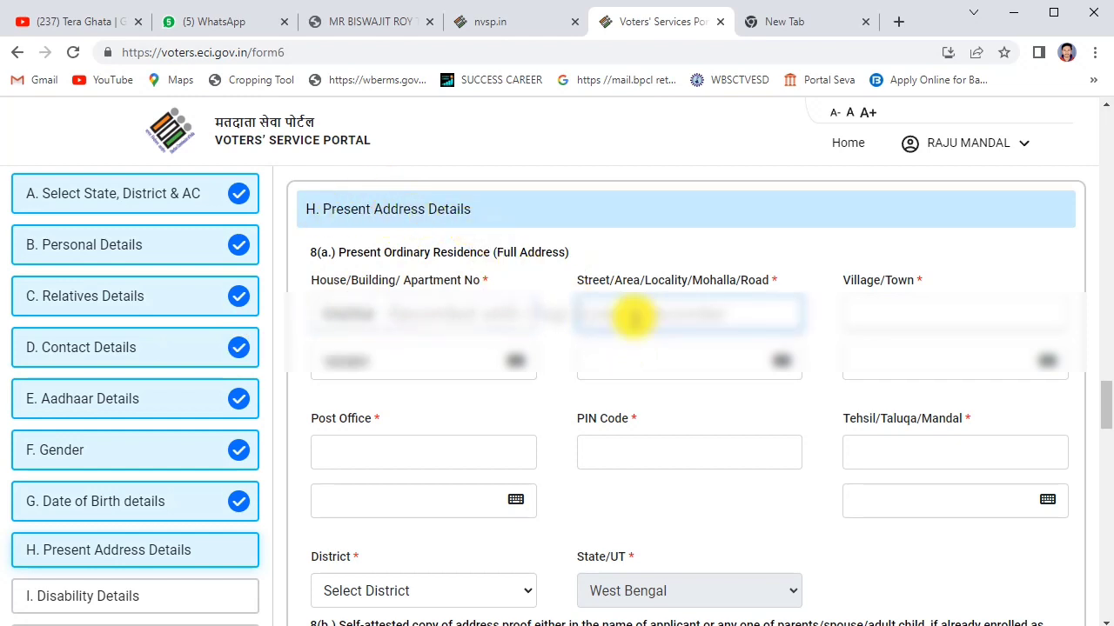
{"action": "type", "text": "naba"}
{"action": "left_click", "coordinate": [903, 311]}
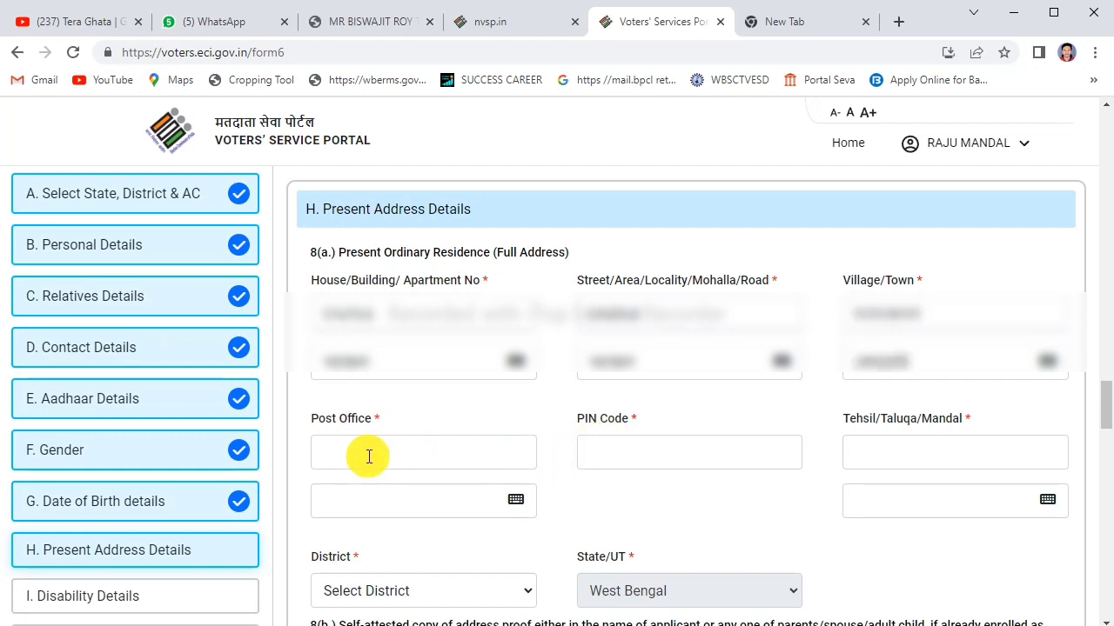
Fill in the post office, PIN code and tehsil of the present address
{"action": "left_click", "coordinate": [369, 457]}
{"action": "type", "text": "GAZOL"}
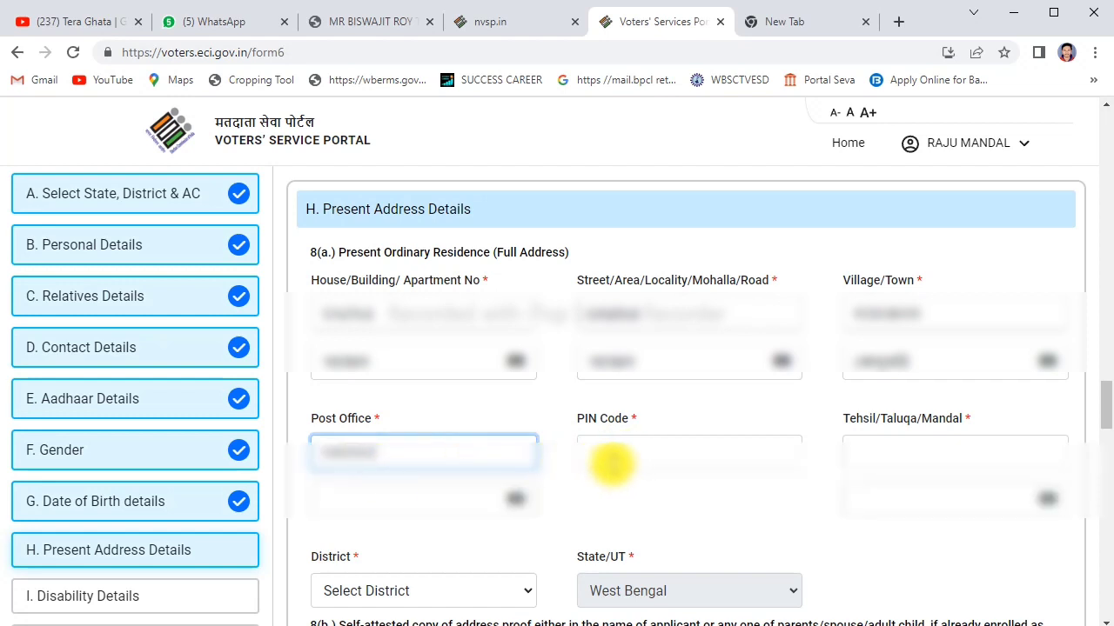
{"action": "left_click", "coordinate": [638, 452]}
{"action": "type", "text": "7"}
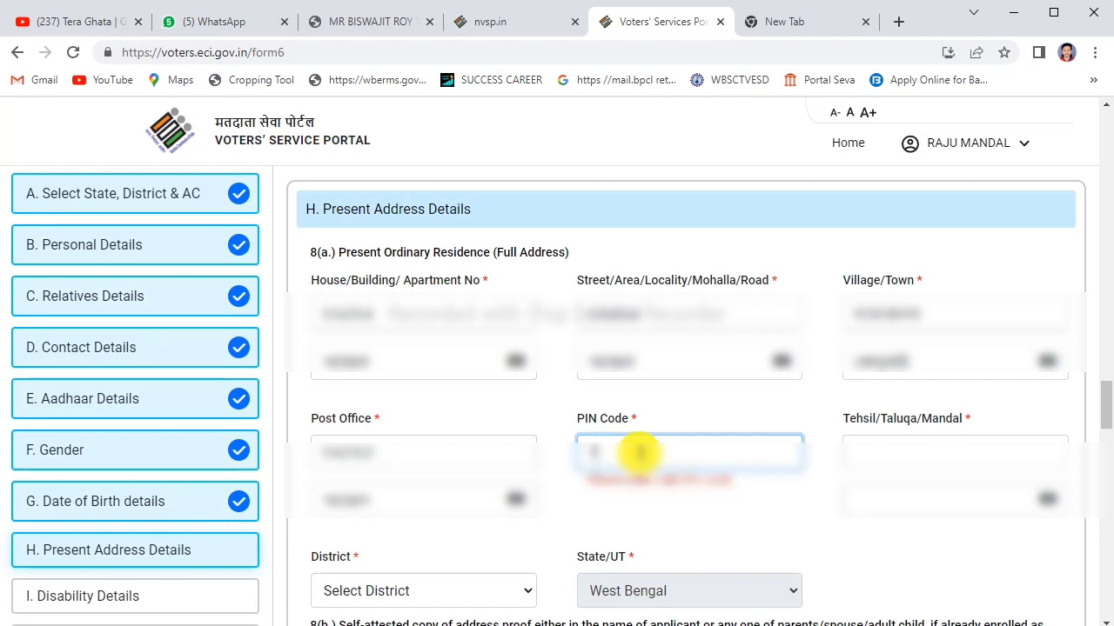
{"action": "type", "text": "32124"}
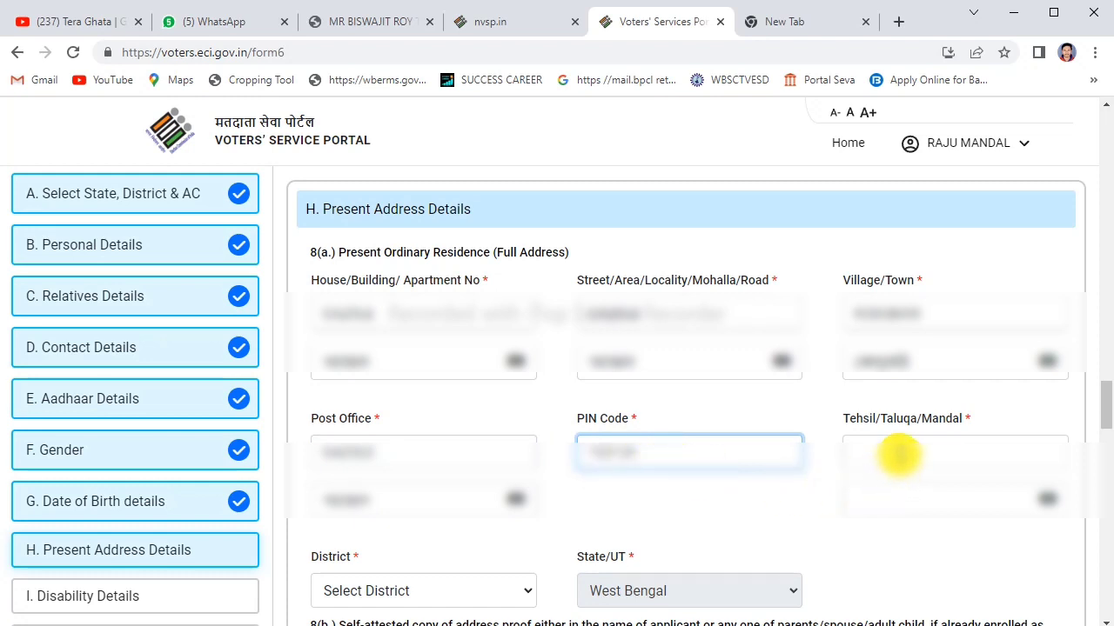
{"action": "left_click", "coordinate": [898, 453]}
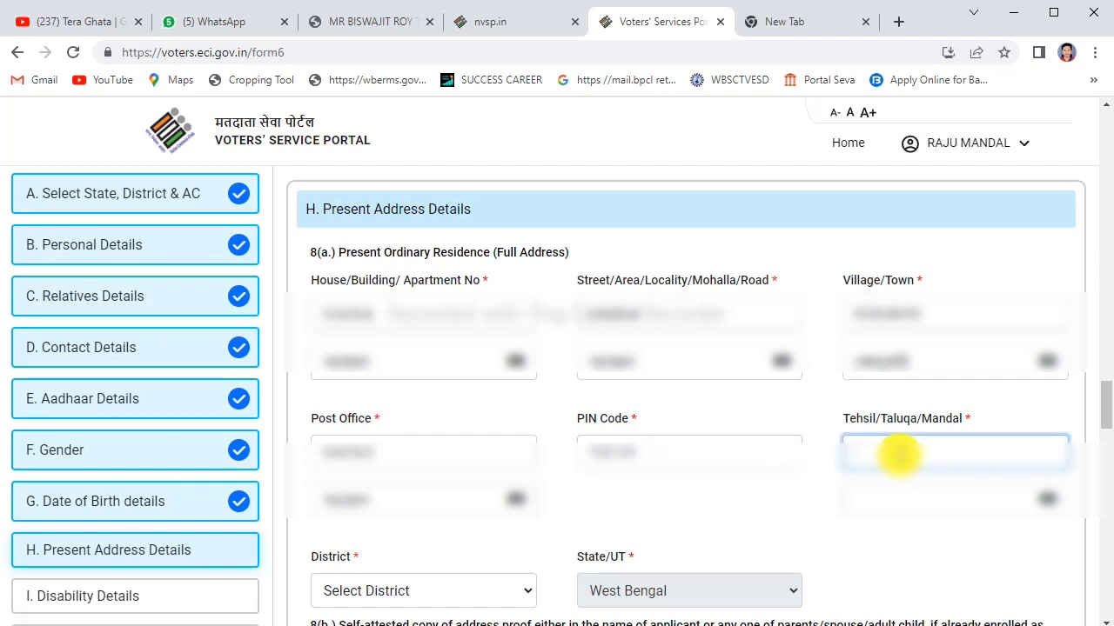
{"action": "type", "text": "gaz"}
{"action": "scroll", "coordinate": [782, 529], "scroll_direction": "down", "scroll_amount": 2}
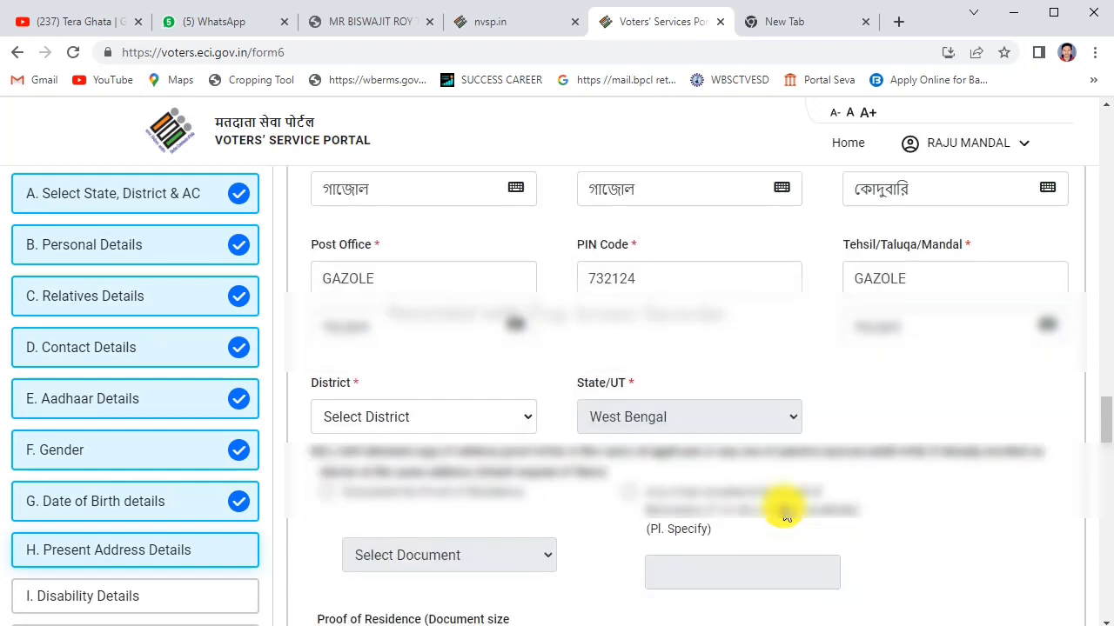
Set the address district to MALDA
{"action": "left_click", "coordinate": [391, 423]}
{"action": "left_click", "coordinate": [363, 456]}
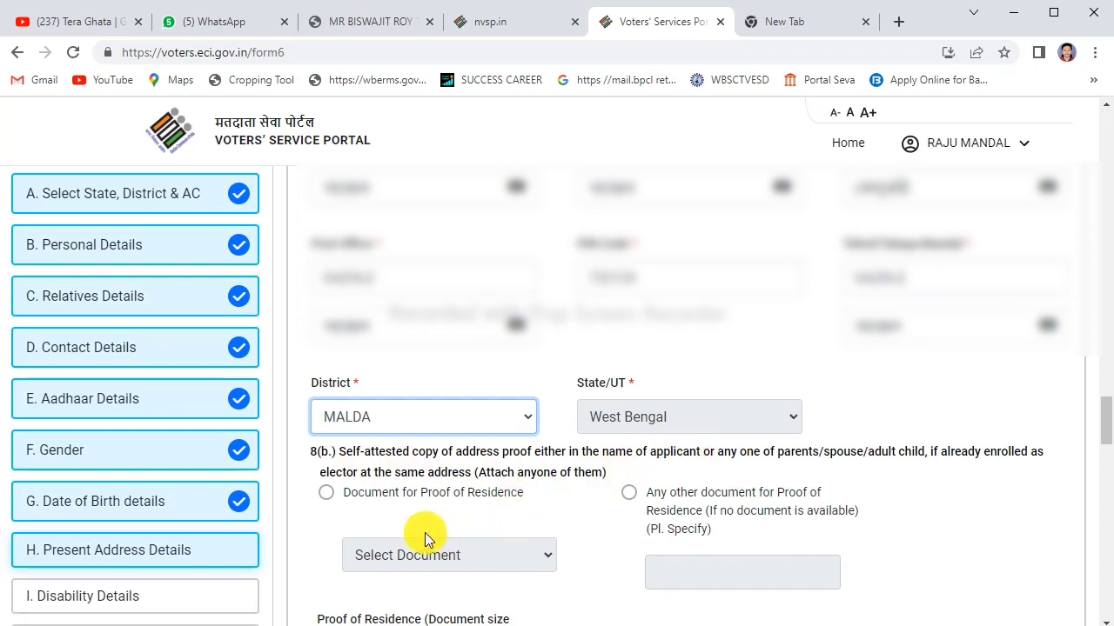
{"action": "left_click", "coordinate": [562, 515]}
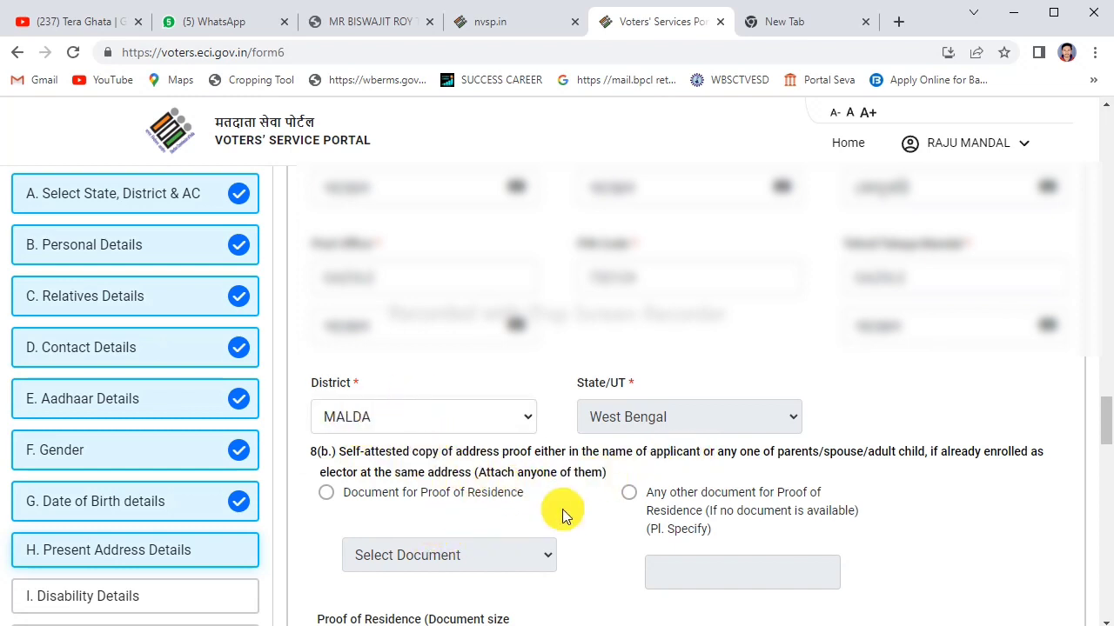
{"action": "scroll", "coordinate": [562, 513], "scroll_direction": "down", "scroll_amount": 1}
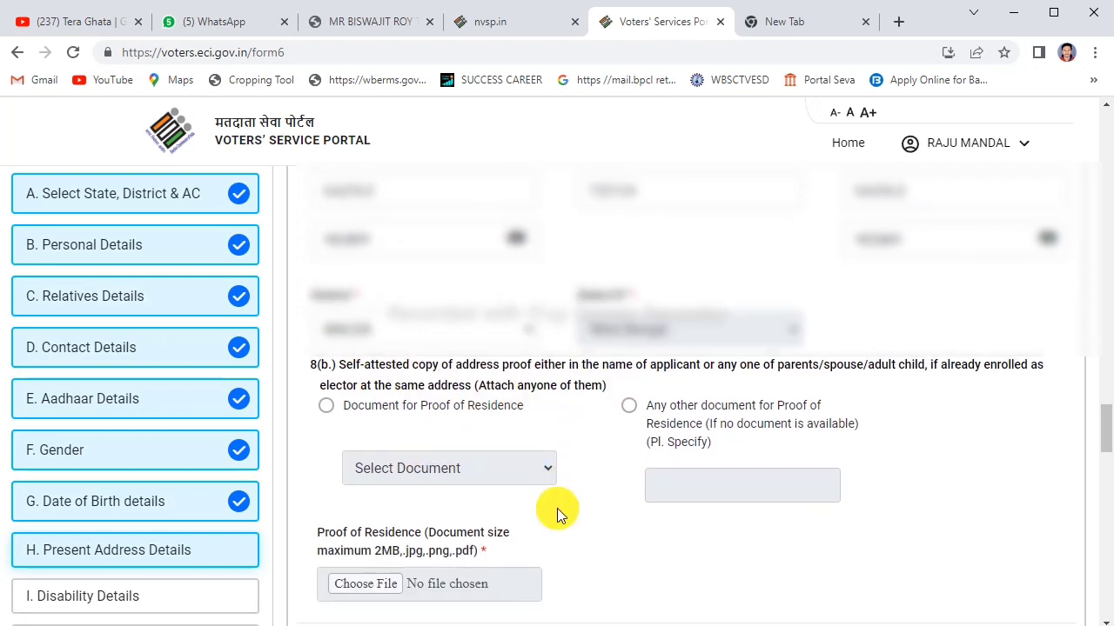
Give Aadhaar Card as residence proof with SUBH.jpg attached, then continue
{"action": "left_click", "coordinate": [325, 406]}
{"action": "scroll", "coordinate": [548, 409], "scroll_direction": "down", "scroll_amount": 2}
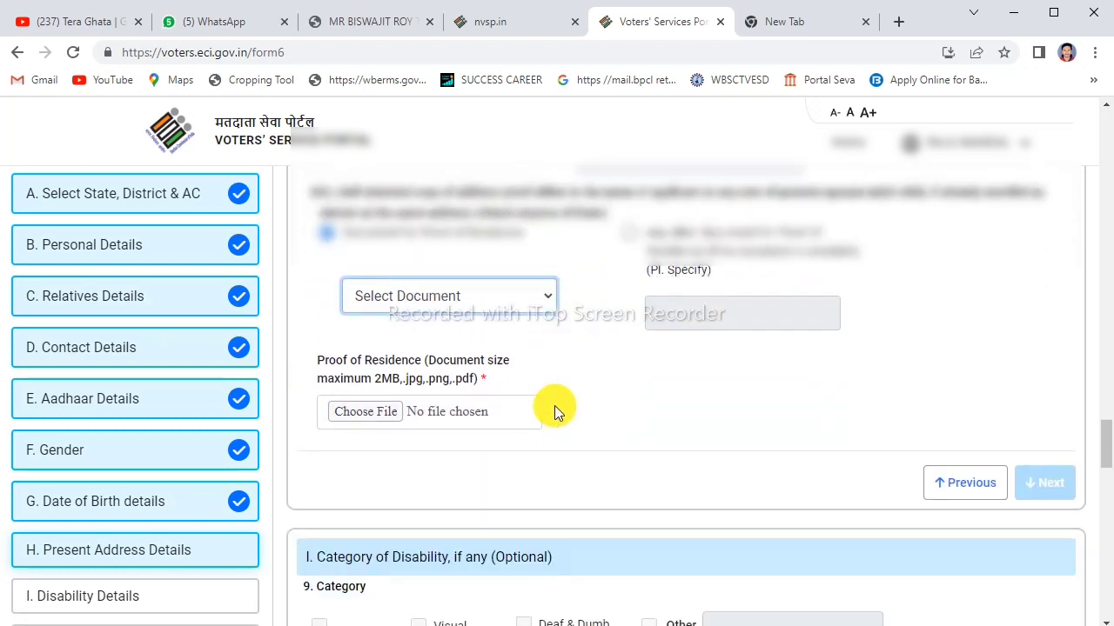
{"action": "scroll", "coordinate": [555, 406], "scroll_direction": "down", "scroll_amount": 1}
{"action": "scroll", "coordinate": [467, 293], "scroll_direction": "up", "scroll_amount": 1}
{"action": "left_click", "coordinate": [462, 307]}
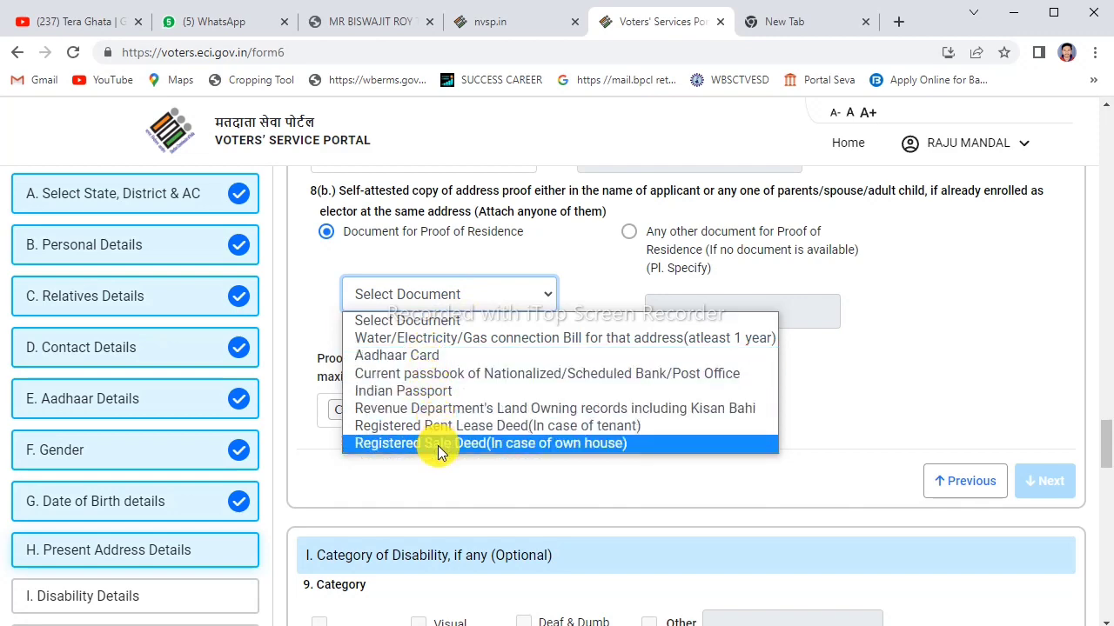
{"action": "left_click", "coordinate": [435, 357]}
{"action": "left_click", "coordinate": [375, 410]}
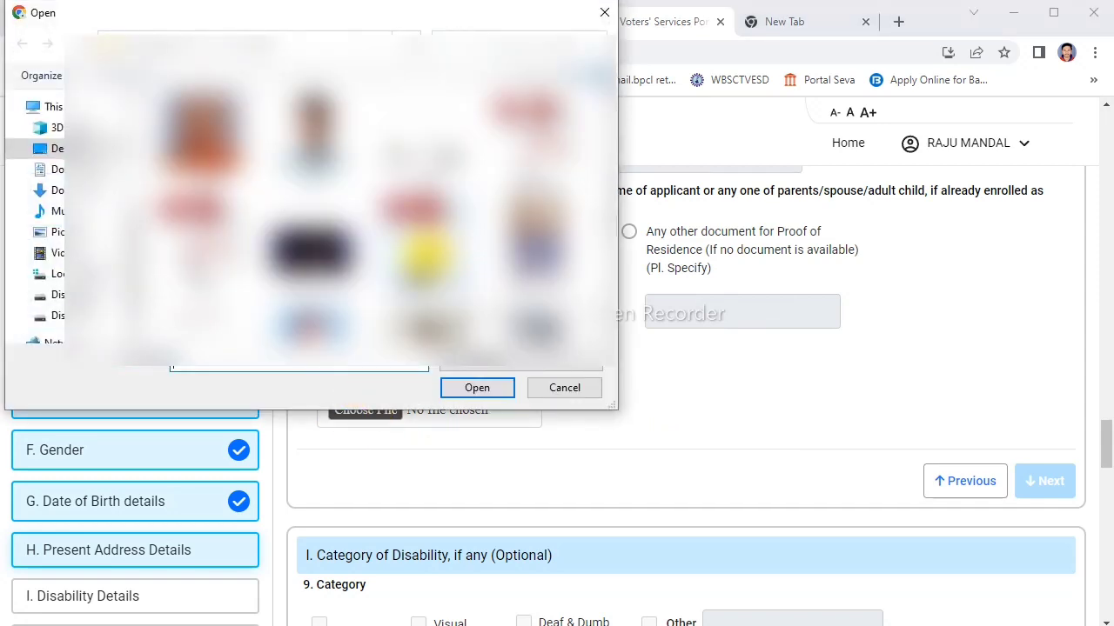
{"action": "double_click", "coordinate": [425, 145]}
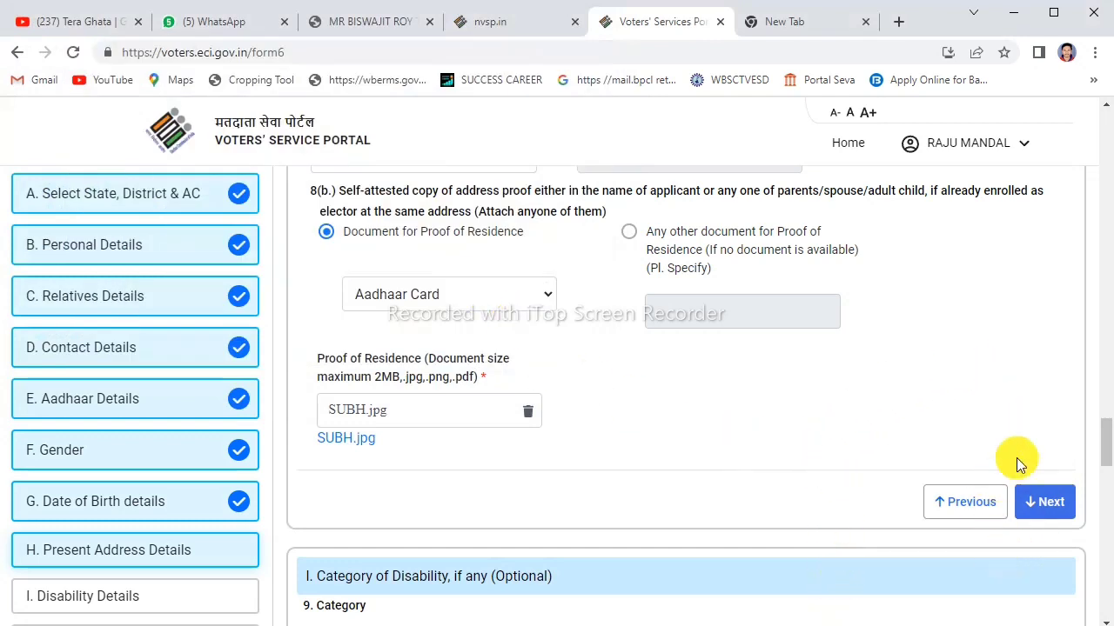
{"action": "left_click", "coordinate": [1055, 505]}
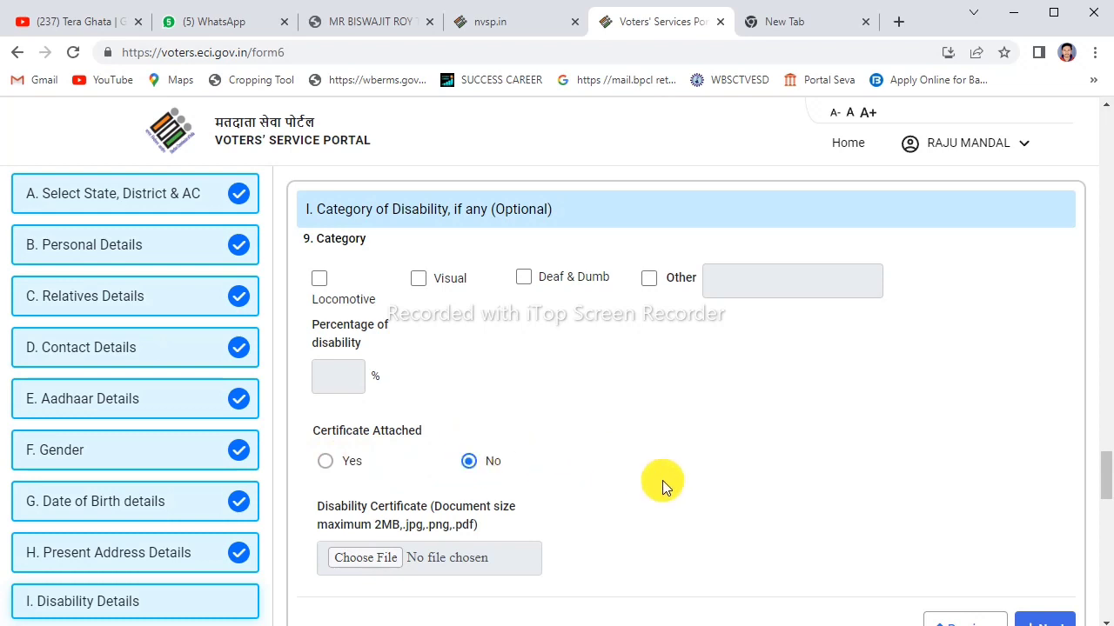
Skip the disability details and proceed to section J, Family Member
{"action": "scroll", "coordinate": [662, 480], "scroll_direction": "down", "scroll_amount": 1}
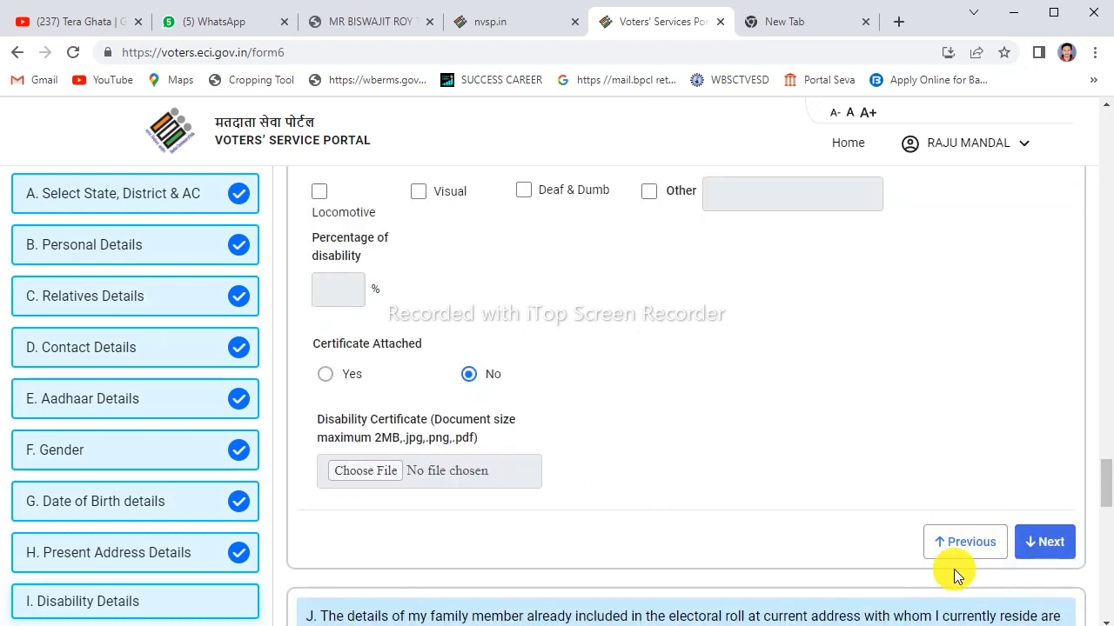
{"action": "left_click", "coordinate": [1048, 542]}
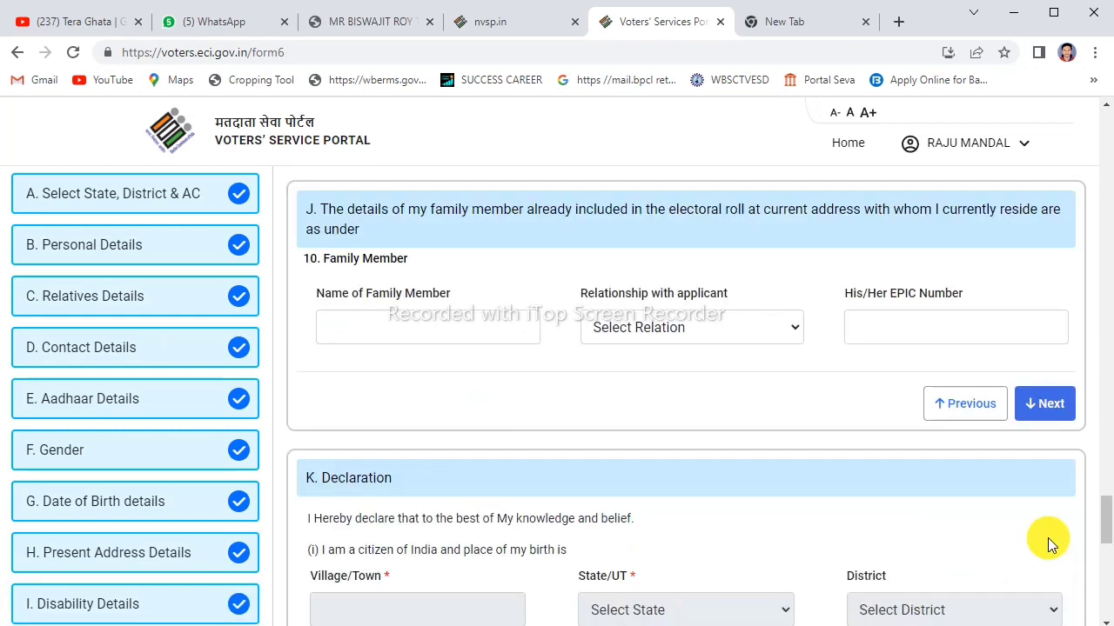
Enter the family member's name and choose Father as their relationship
{"action": "left_click", "coordinate": [401, 322]}
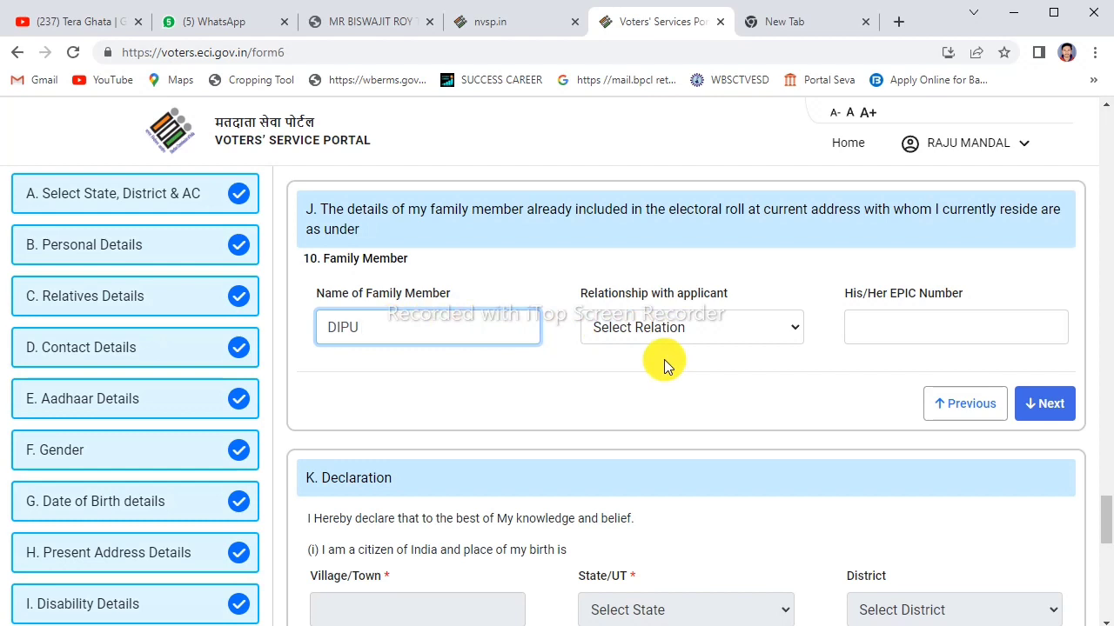
{"action": "left_click", "coordinate": [664, 359]}
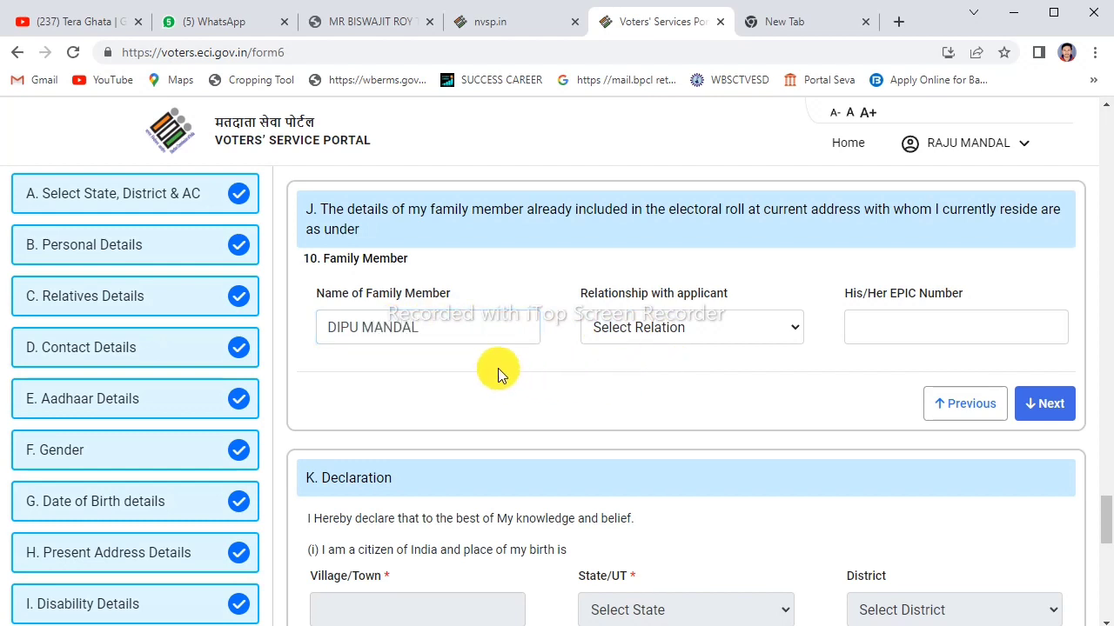
{"action": "left_click", "coordinate": [684, 326]}
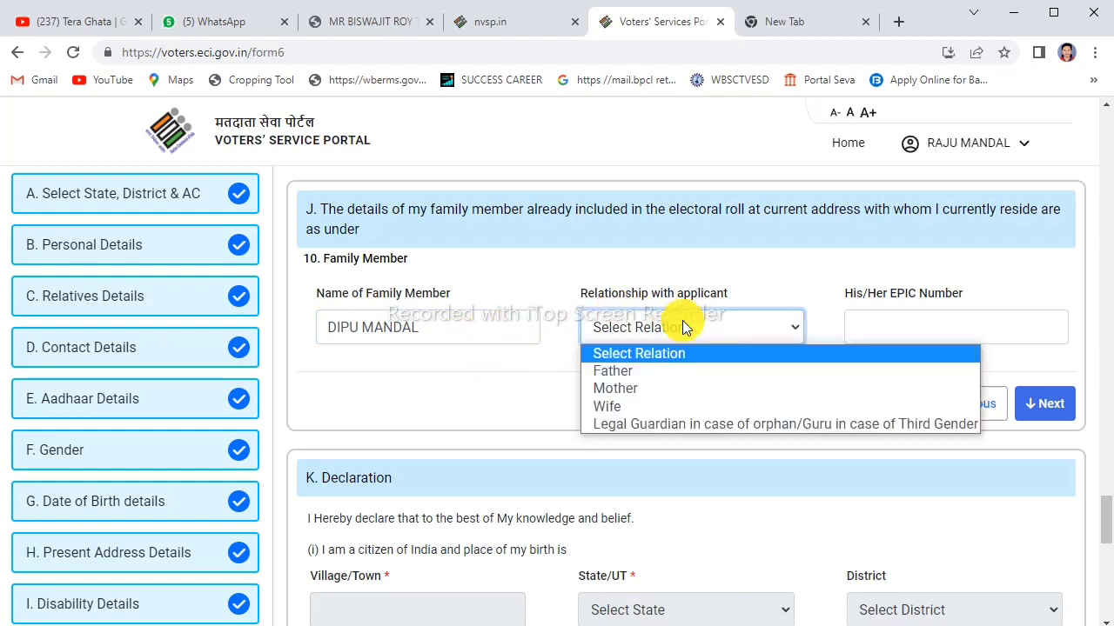
{"action": "left_click", "coordinate": [638, 372]}
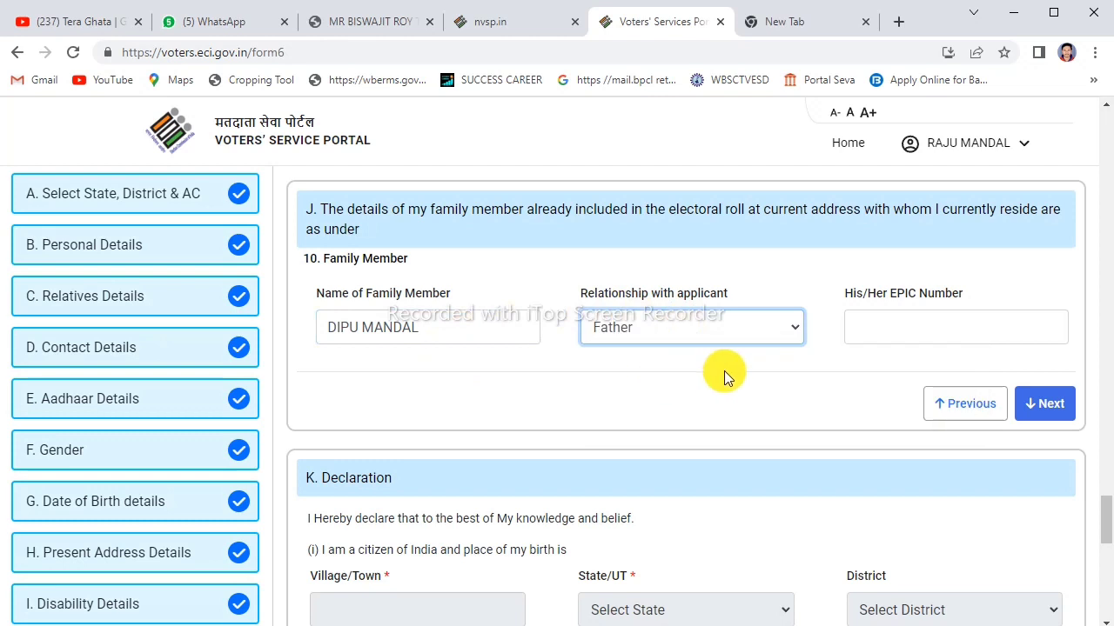
{"action": "left_click", "coordinate": [897, 327]}
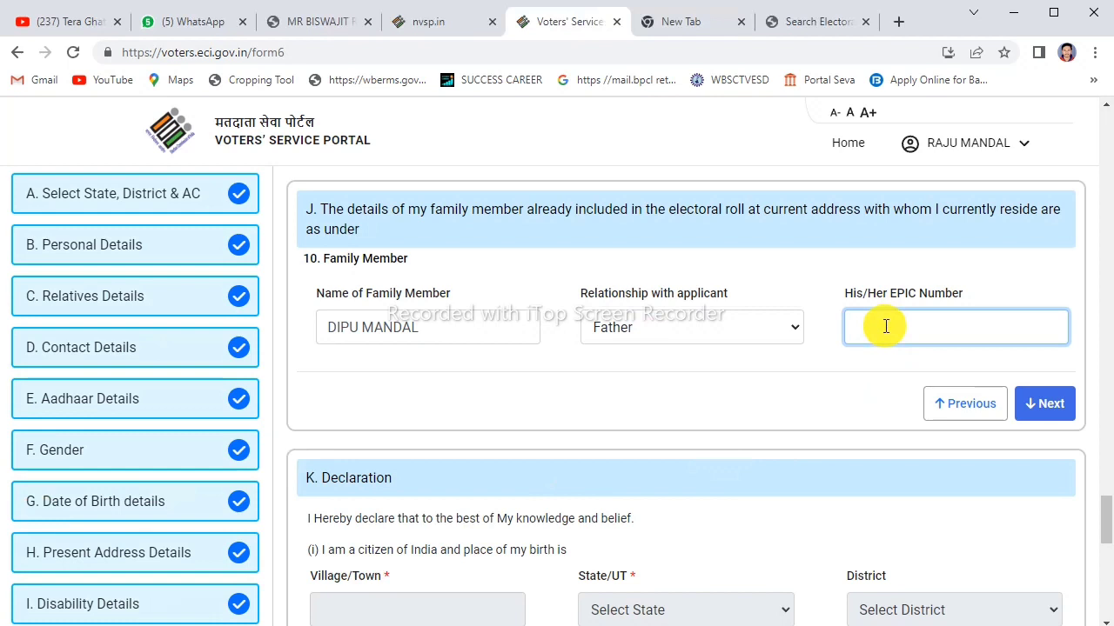
Paste the family member's EPIC number and continue to the declaration
{"action": "key", "text": "ctrl+v"}
{"action": "scroll", "coordinate": [810, 522], "scroll_direction": "down", "scroll_amount": 1}
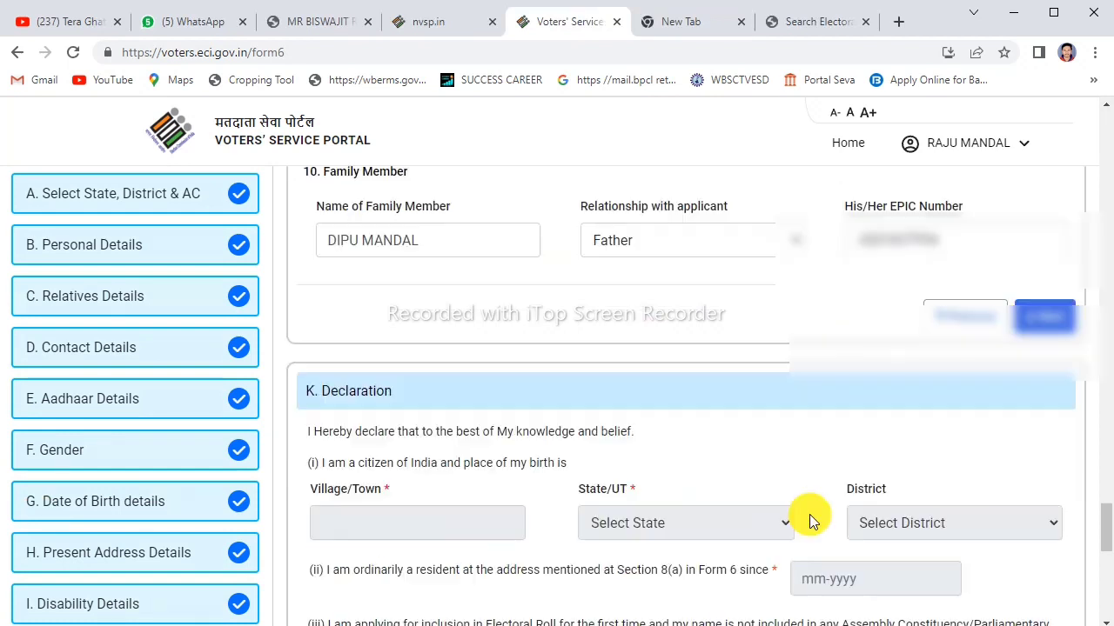
{"action": "left_click", "coordinate": [1048, 319]}
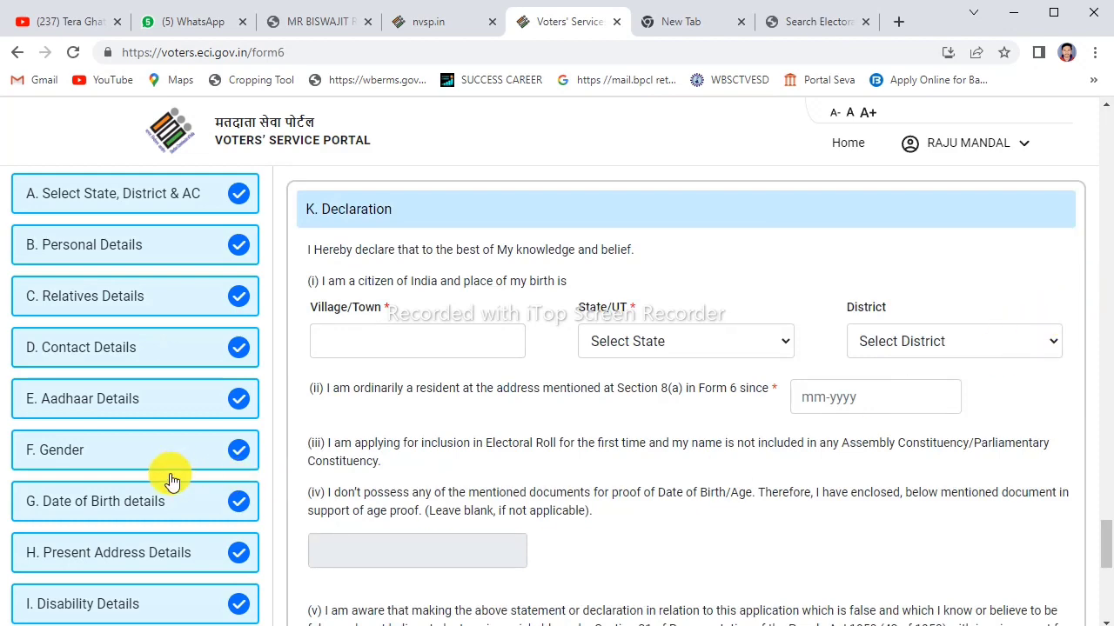
Give the birthplace as the applicant's village in West Bengal, district MALDA
{"action": "scroll", "coordinate": [174, 479], "scroll_direction": "down", "scroll_amount": 3}
{"action": "scroll", "coordinate": [426, 492], "scroll_direction": "up", "scroll_amount": 1}
{"action": "scroll", "coordinate": [657, 487], "scroll_direction": "up", "scroll_amount": 1}
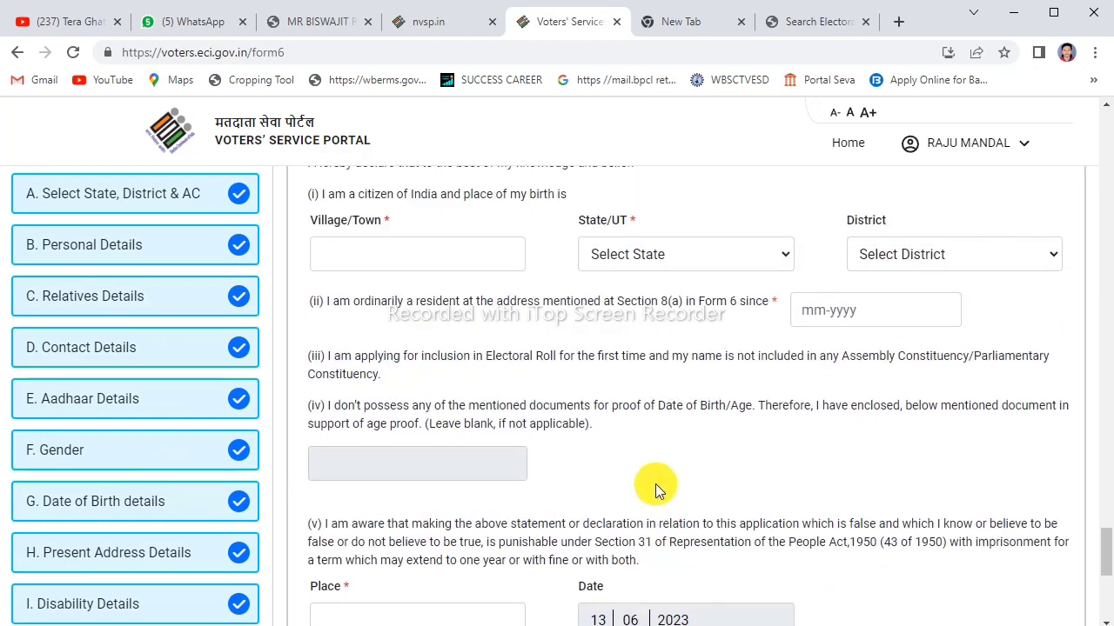
{"action": "scroll", "coordinate": [655, 484], "scroll_direction": "up", "scroll_amount": 1}
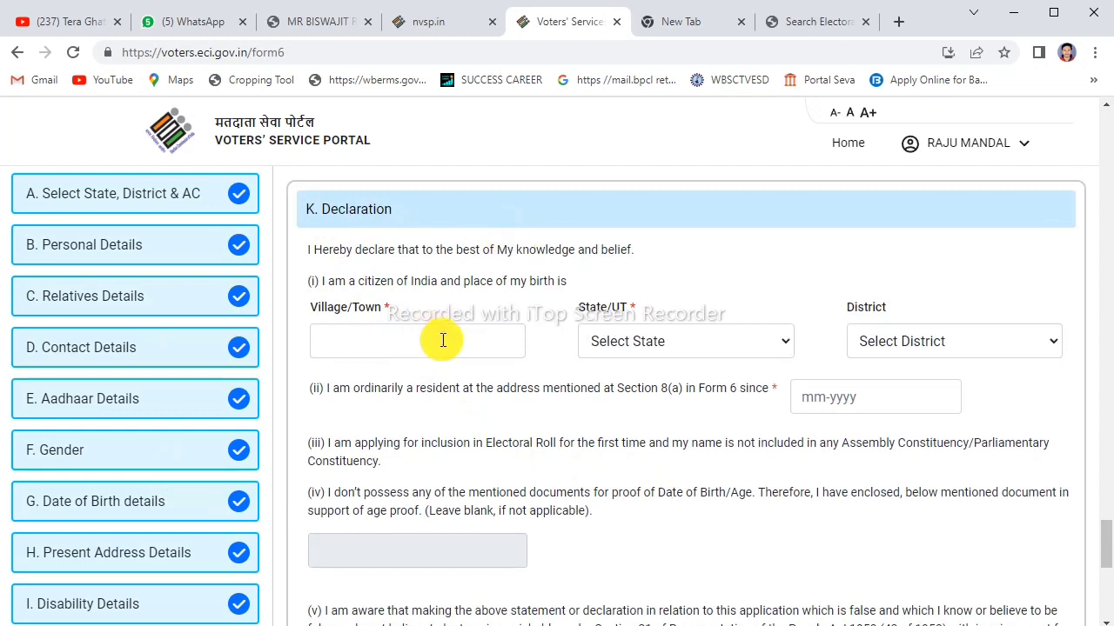
{"action": "left_click", "coordinate": [397, 348]}
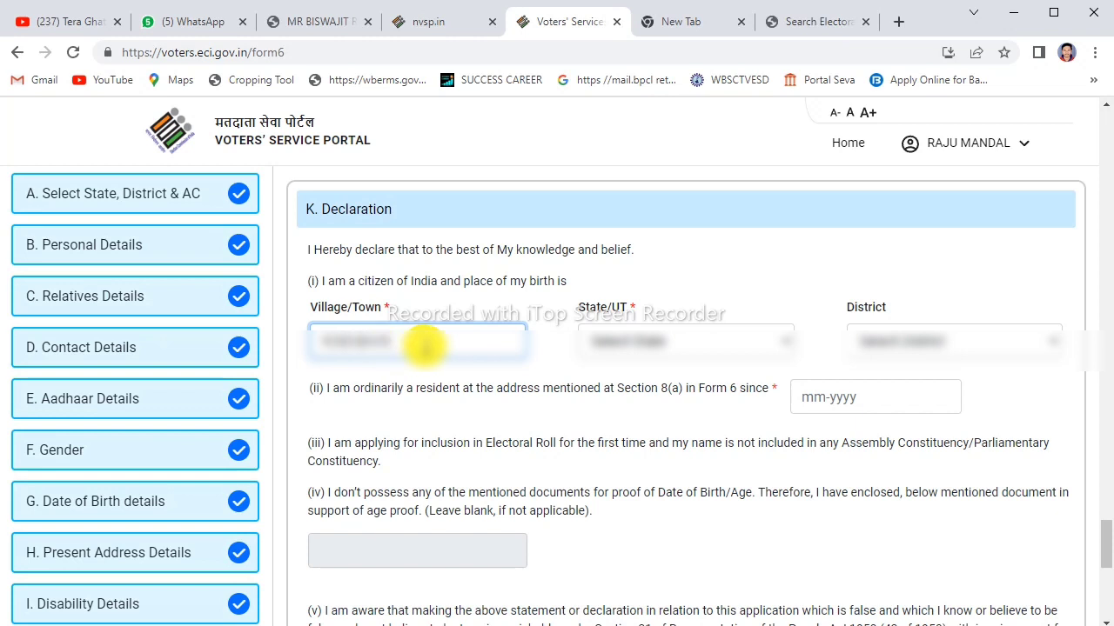
{"action": "left_click", "coordinate": [566, 339]}
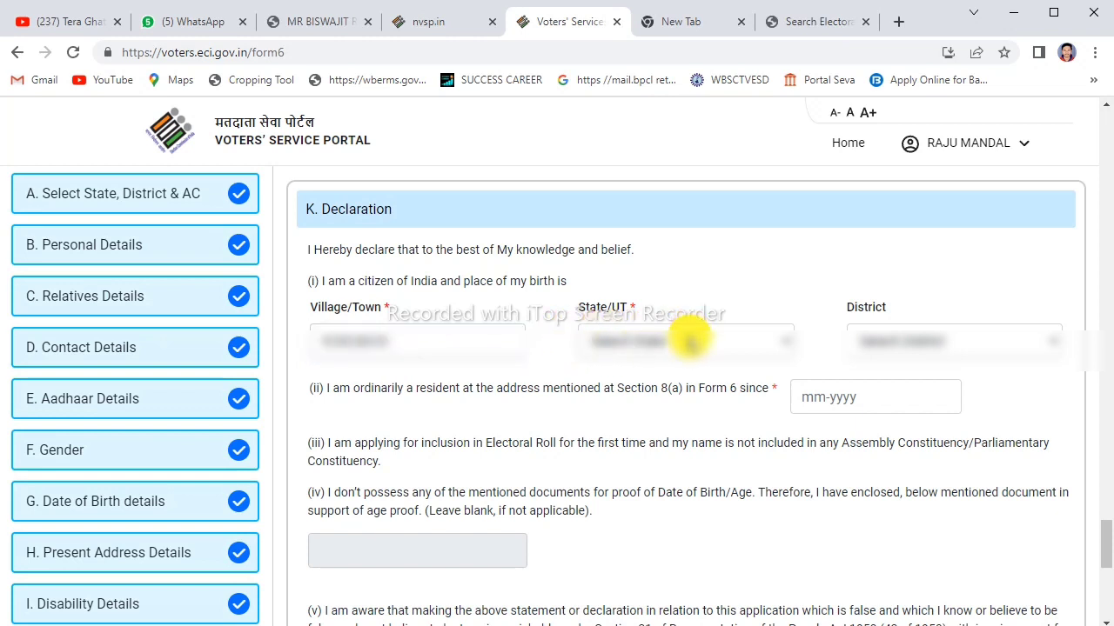
{"action": "left_click", "coordinate": [667, 337]}
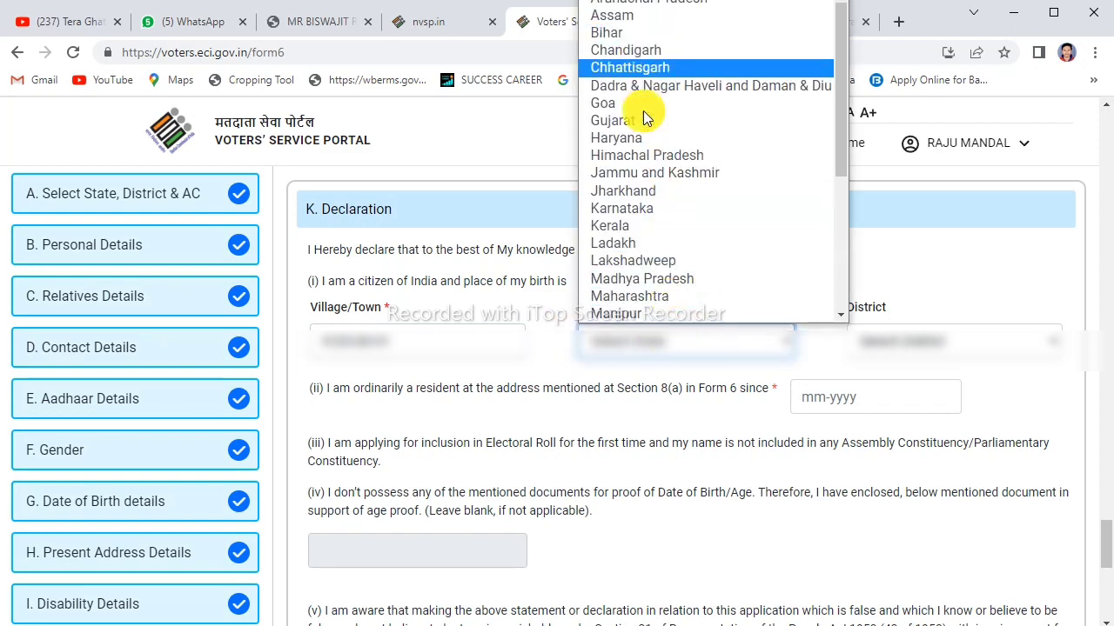
{"action": "scroll", "coordinate": [652, 254], "scroll_direction": "down", "scroll_amount": 3}
{"action": "left_click", "coordinate": [643, 314]}
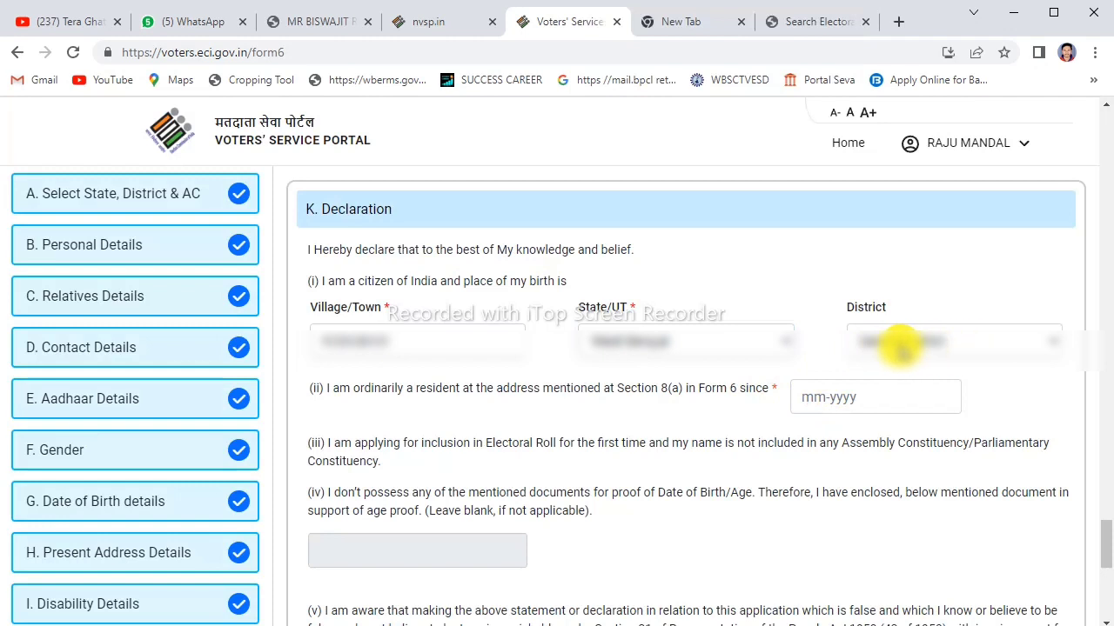
{"action": "left_click", "coordinate": [966, 344]}
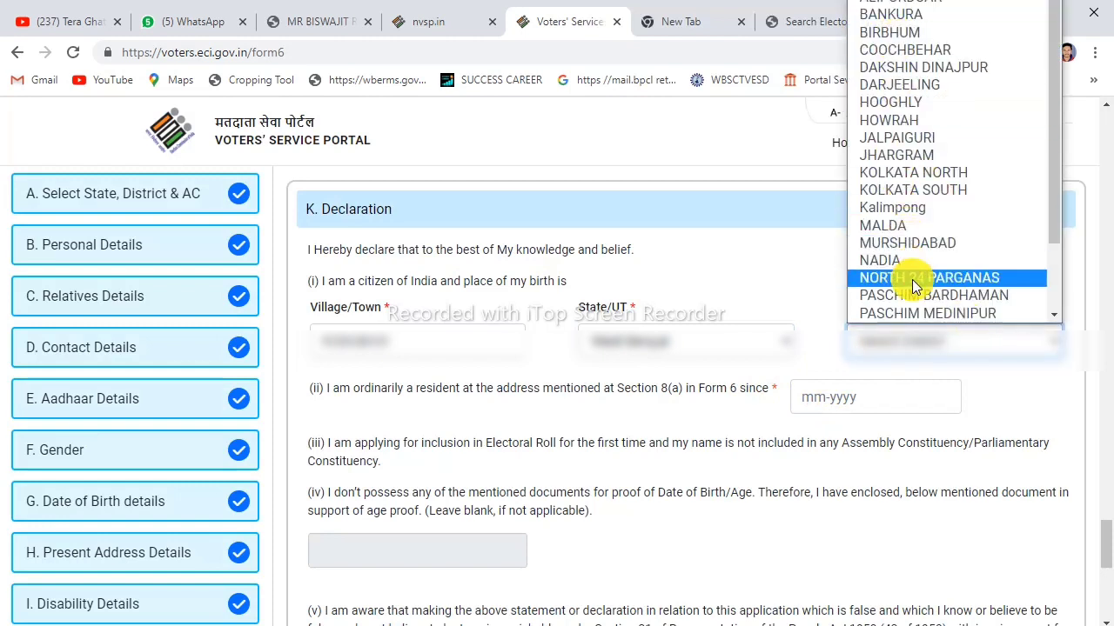
{"action": "scroll", "coordinate": [908, 266], "scroll_direction": "down", "scroll_amount": 2}
{"action": "scroll", "coordinate": [899, 208], "scroll_direction": "up", "scroll_amount": 2}
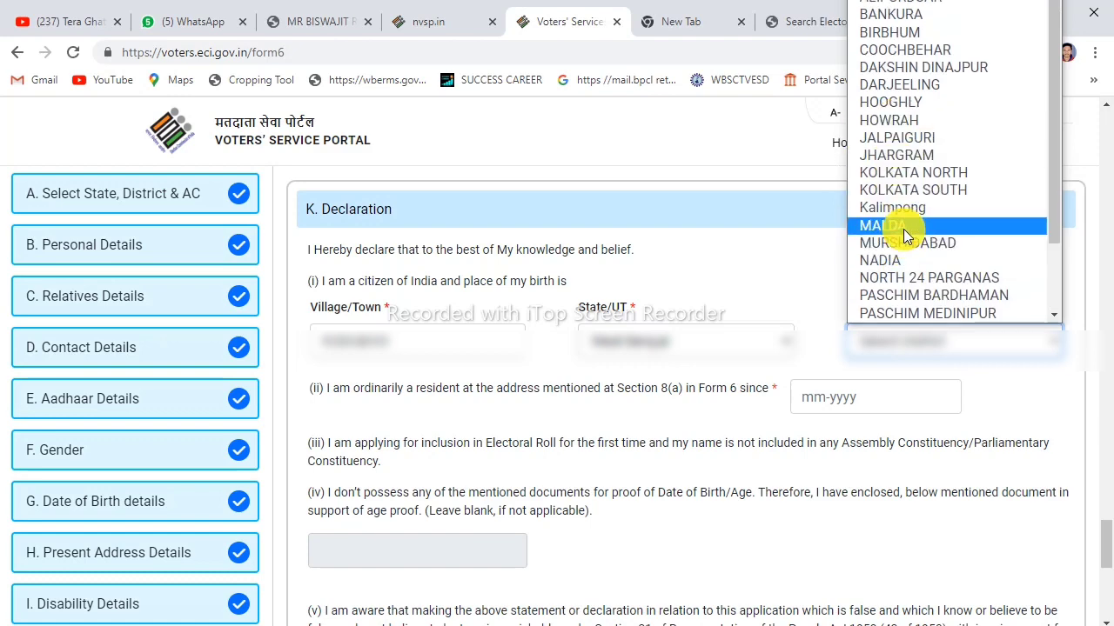
{"action": "left_click", "coordinate": [905, 235]}
{"action": "scroll", "coordinate": [828, 373], "scroll_direction": "down", "scroll_amount": 1}
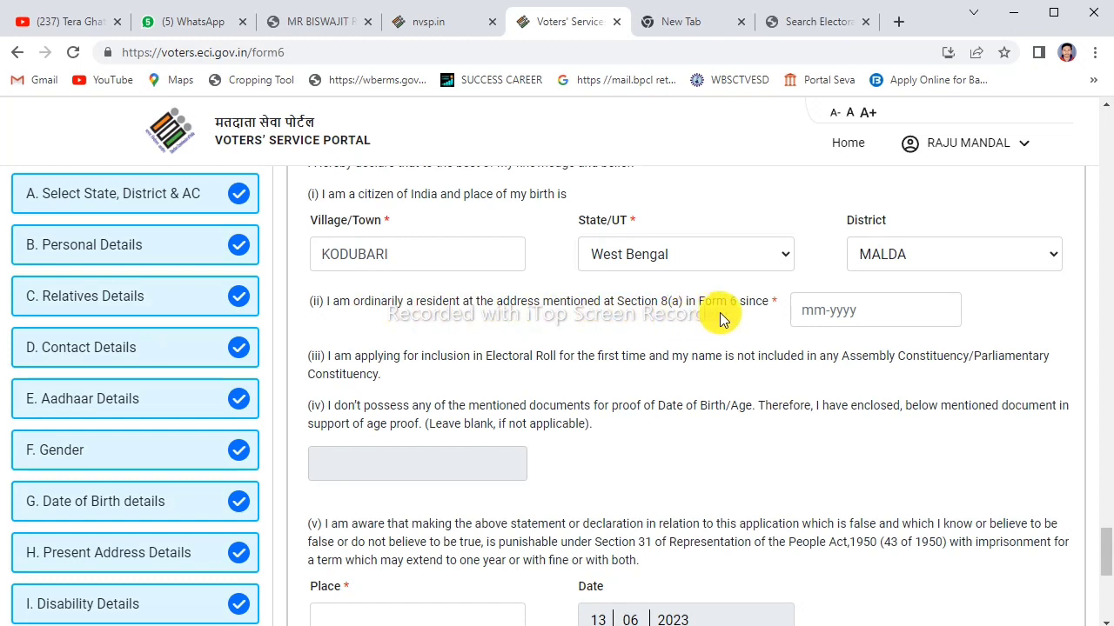
Set the resident-since date to 06-2023 and the declaration place to GAZOLE
{"action": "left_click", "coordinate": [807, 318]}
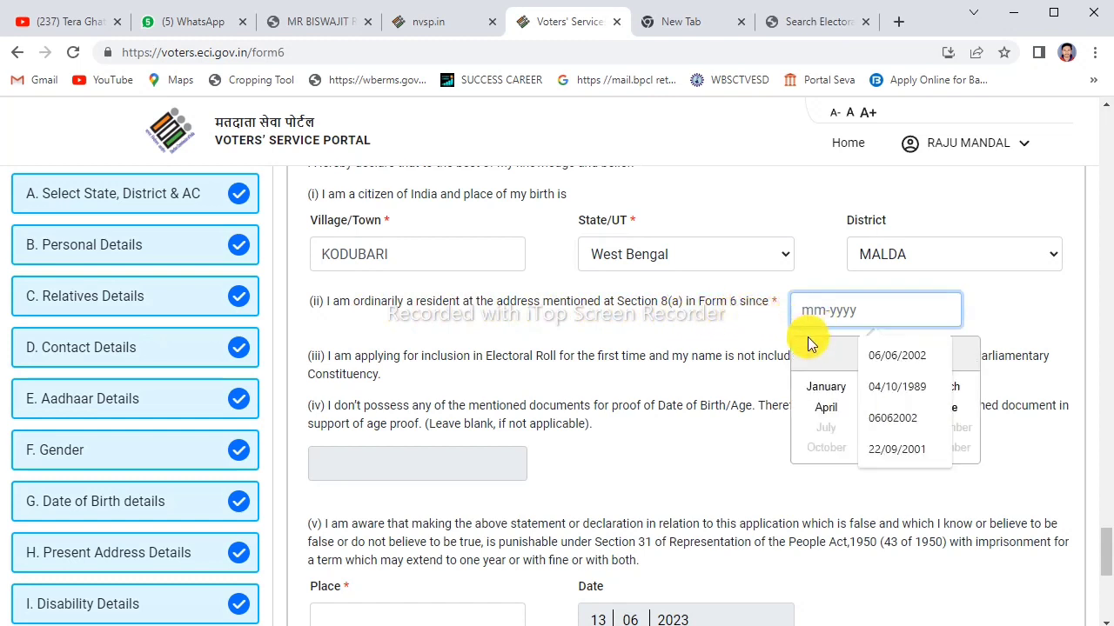
{"action": "left_click", "coordinate": [743, 327]}
{"action": "left_click", "coordinate": [827, 311]}
{"action": "left_click", "coordinate": [826, 386]}
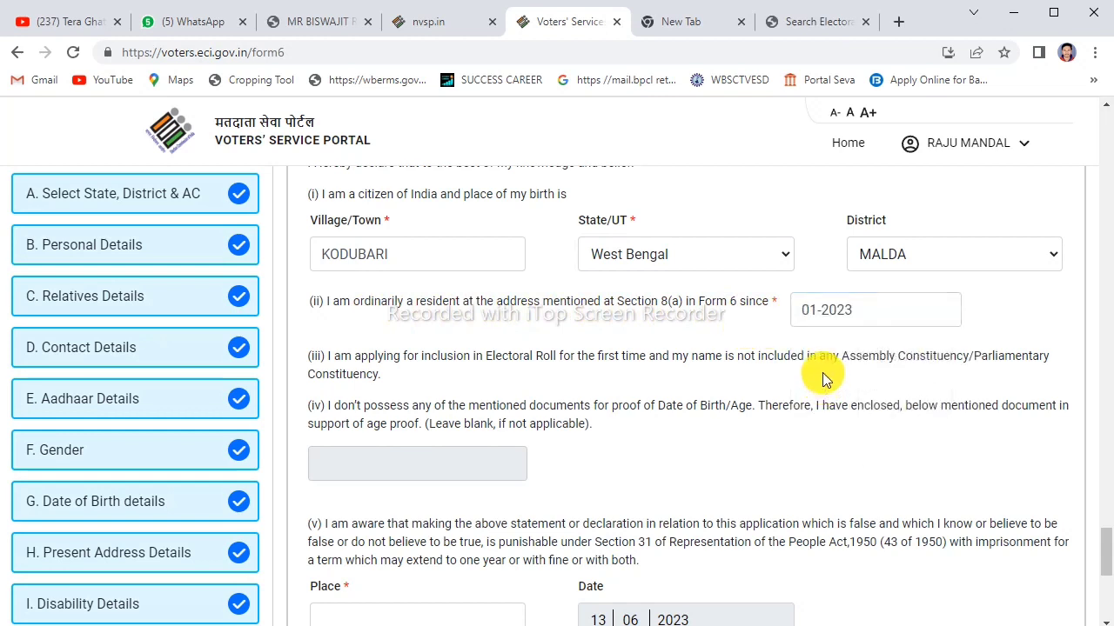
{"action": "scroll", "coordinate": [745, 416], "scroll_direction": "down", "scroll_amount": 2}
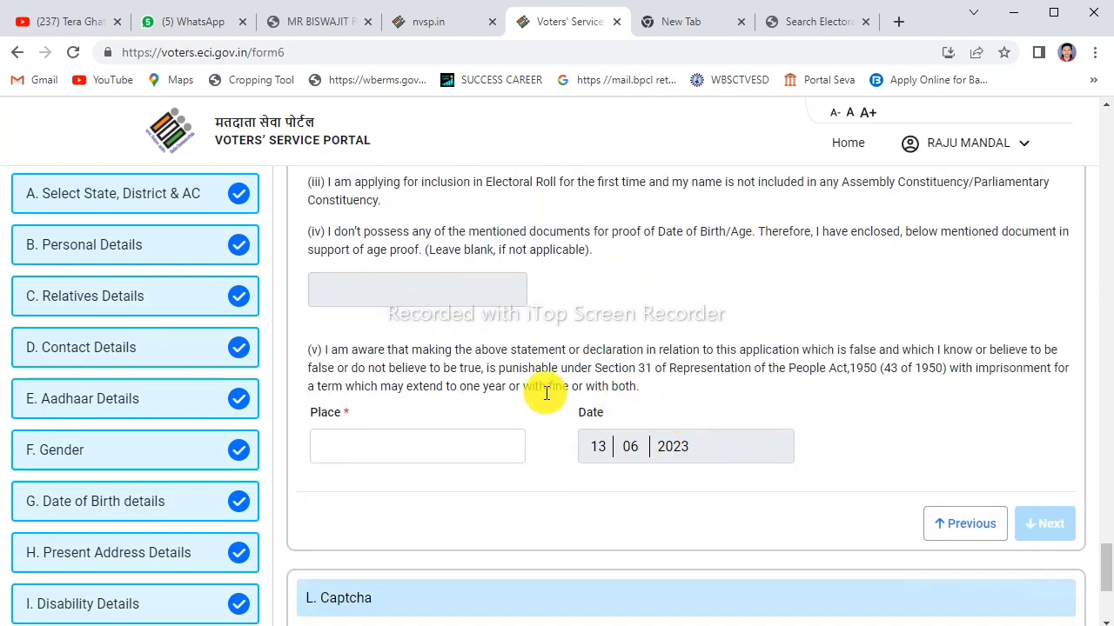
{"action": "scroll", "coordinate": [468, 390], "scroll_direction": "up", "scroll_amount": 3}
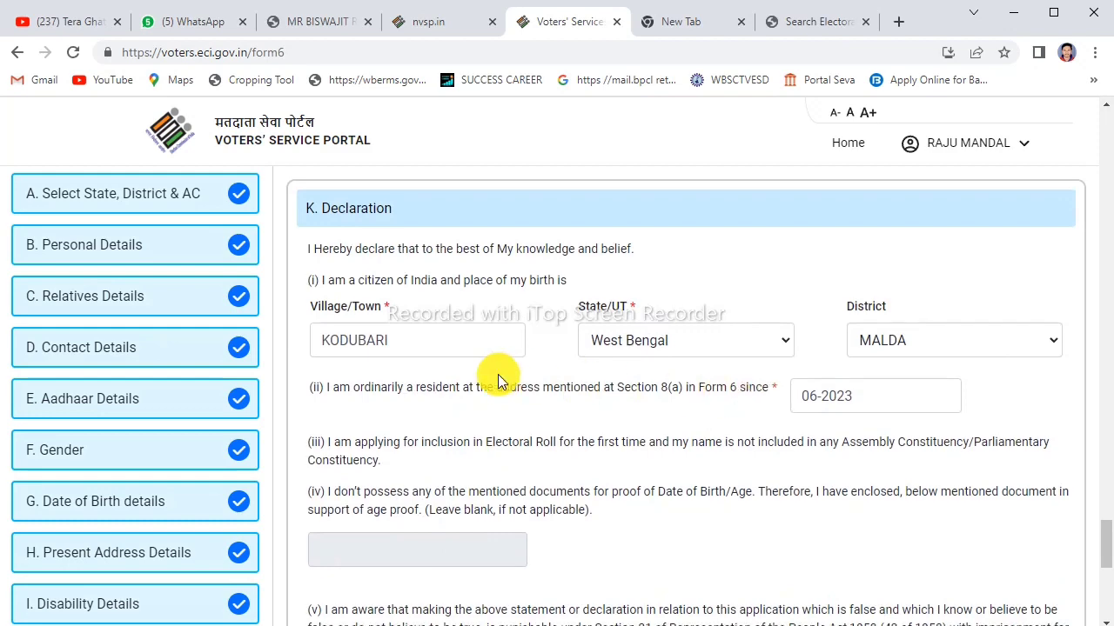
{"action": "scroll", "coordinate": [455, 391], "scroll_direction": "down", "scroll_amount": 3}
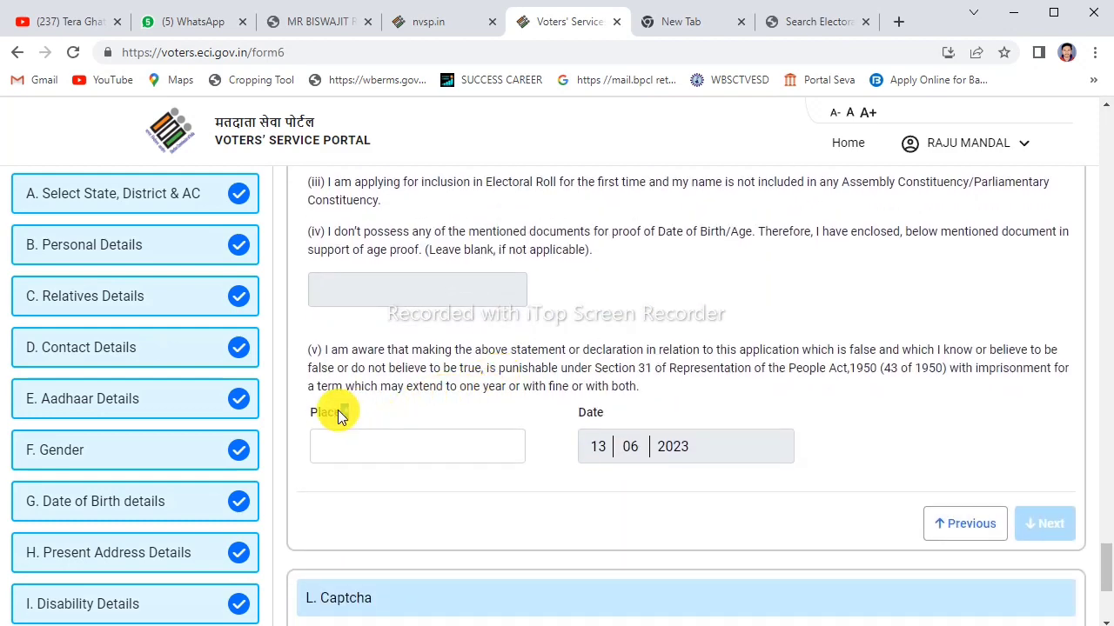
{"action": "scroll", "coordinate": [388, 465], "scroll_direction": "down", "scroll_amount": 1}
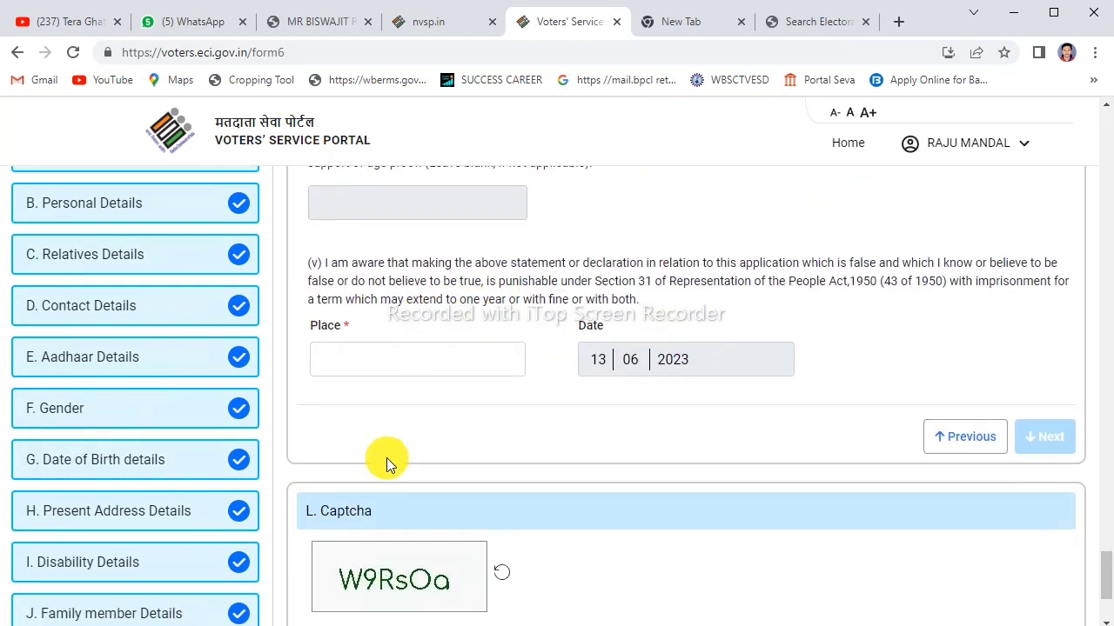
{"action": "left_click", "coordinate": [373, 363]}
{"action": "type", "text": "GAZOLE"}
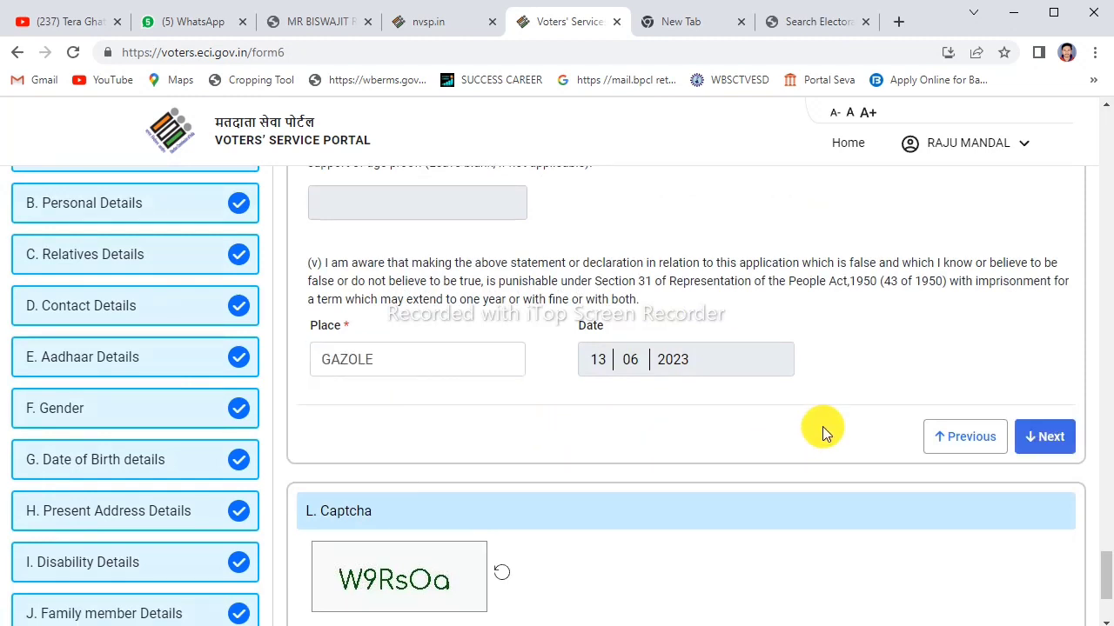
Complete the declaration, enter the captcha code, and preview the Form 6 application
{"action": "left_click", "coordinate": [1049, 437]}
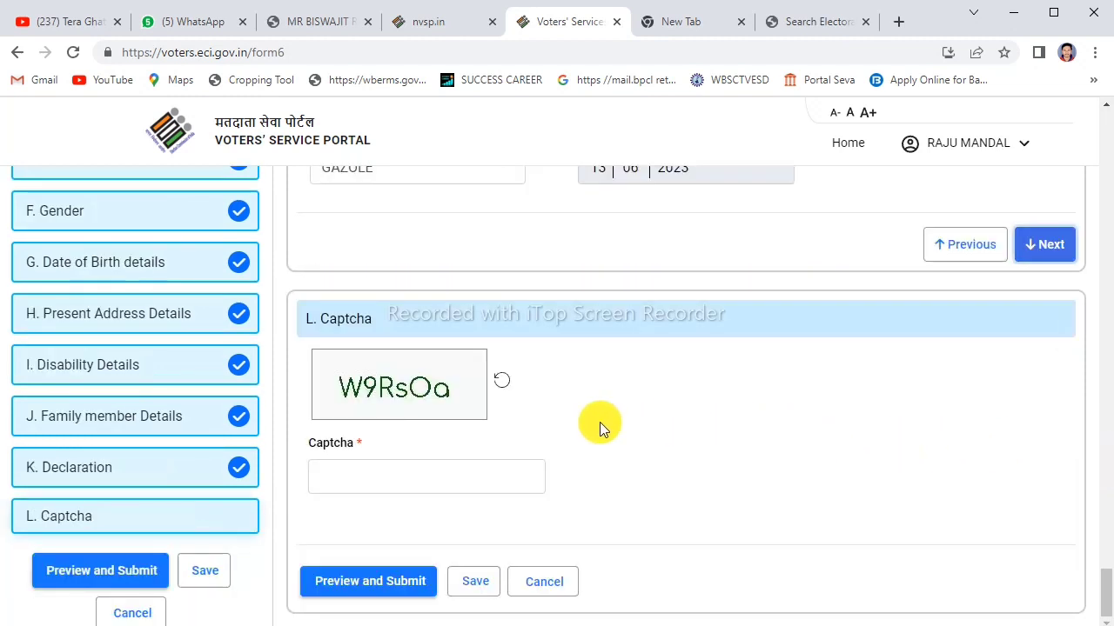
{"action": "left_click", "coordinate": [393, 475]}
{"action": "type", "text": "W9RsO"}
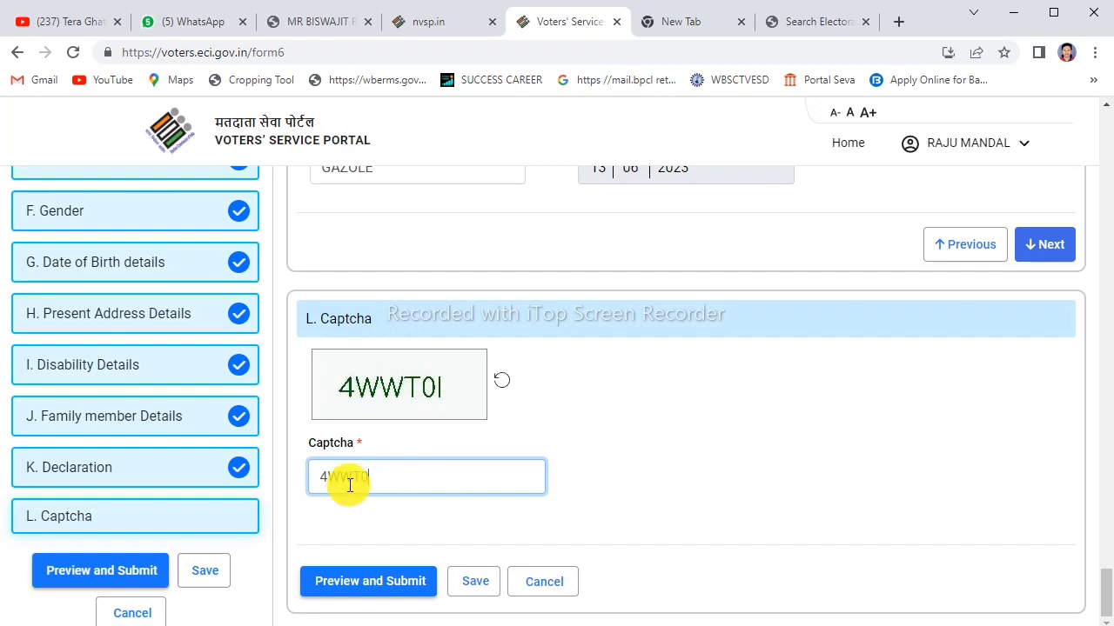
{"action": "left_click", "coordinate": [353, 582]}
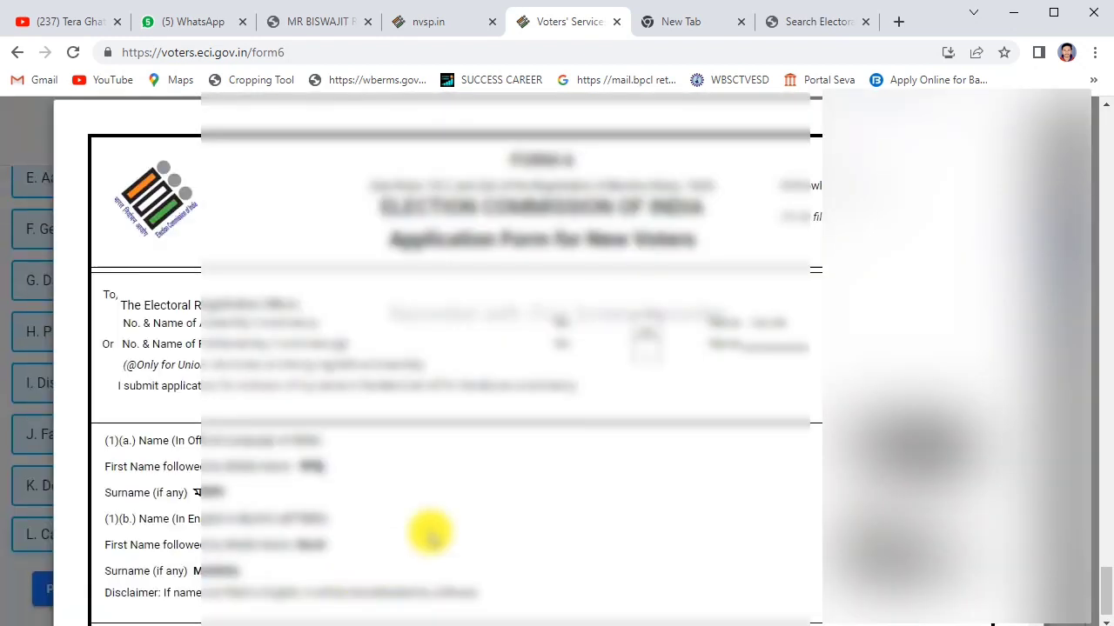
Scroll through the Form 6 preview and choose Submit
{"action": "scroll", "coordinate": [616, 357], "scroll_direction": "down", "scroll_amount": 4}
{"action": "scroll", "coordinate": [635, 374], "scroll_direction": "down", "scroll_amount": 10}
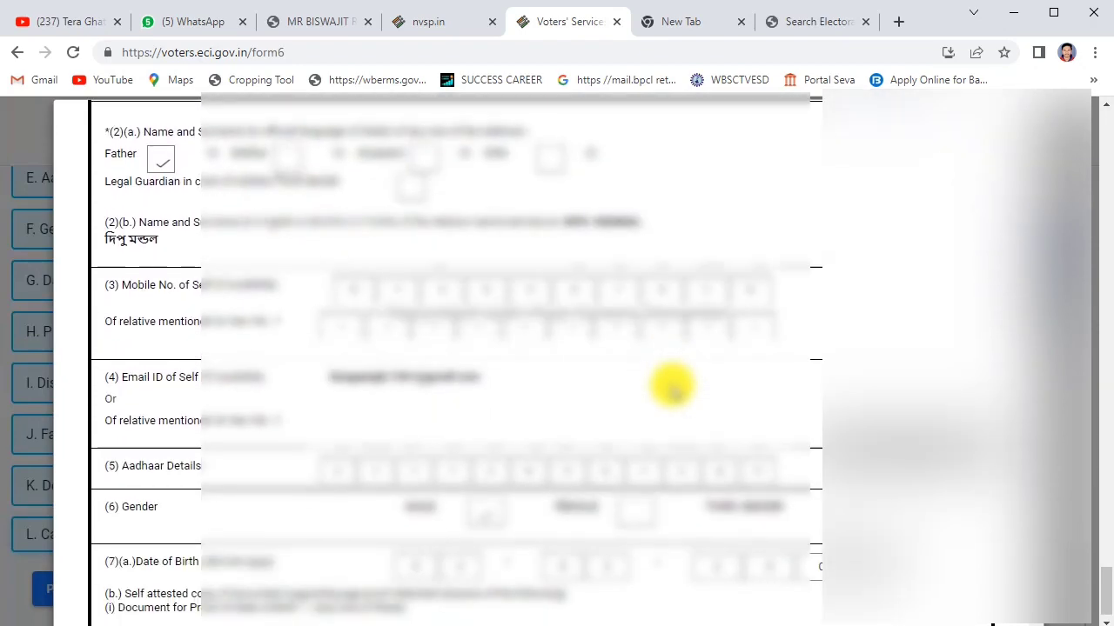
{"action": "scroll", "coordinate": [661, 396], "scroll_direction": "down", "scroll_amount": 10}
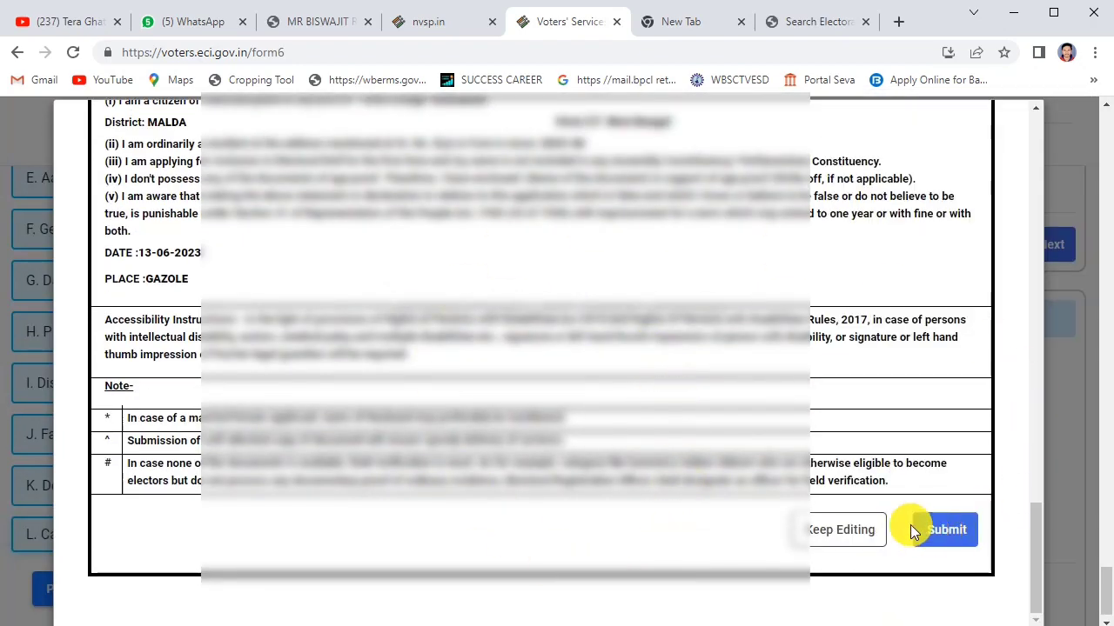
{"action": "scroll", "coordinate": [652, 467], "scroll_direction": "up", "scroll_amount": 5}
{"action": "scroll", "coordinate": [652, 468], "scroll_direction": "down", "scroll_amount": 5}
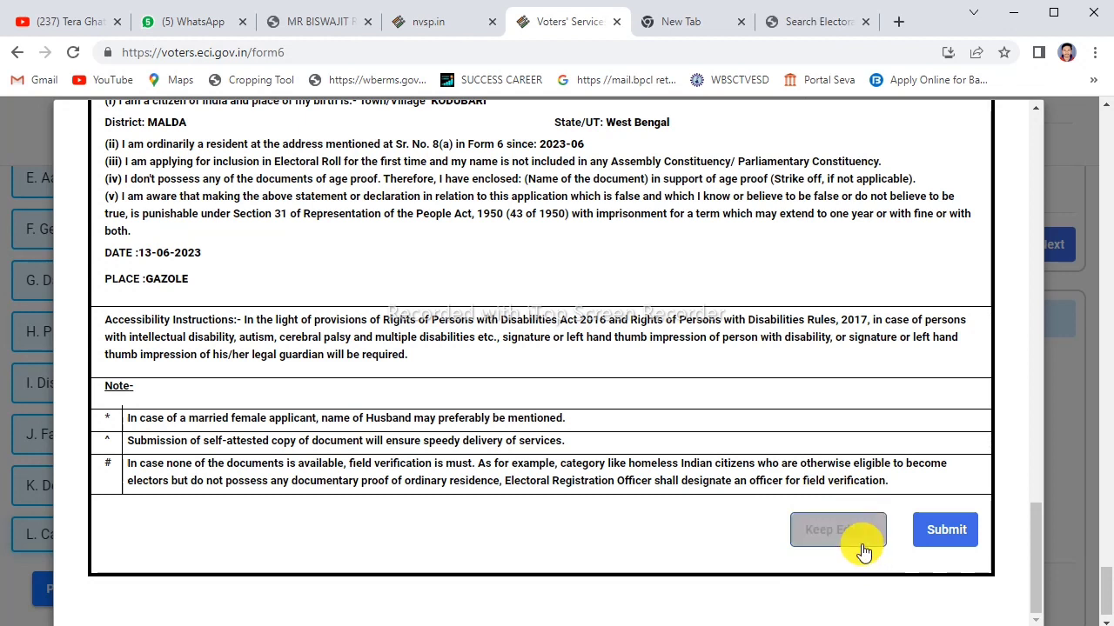
{"action": "left_click", "coordinate": [946, 539]}
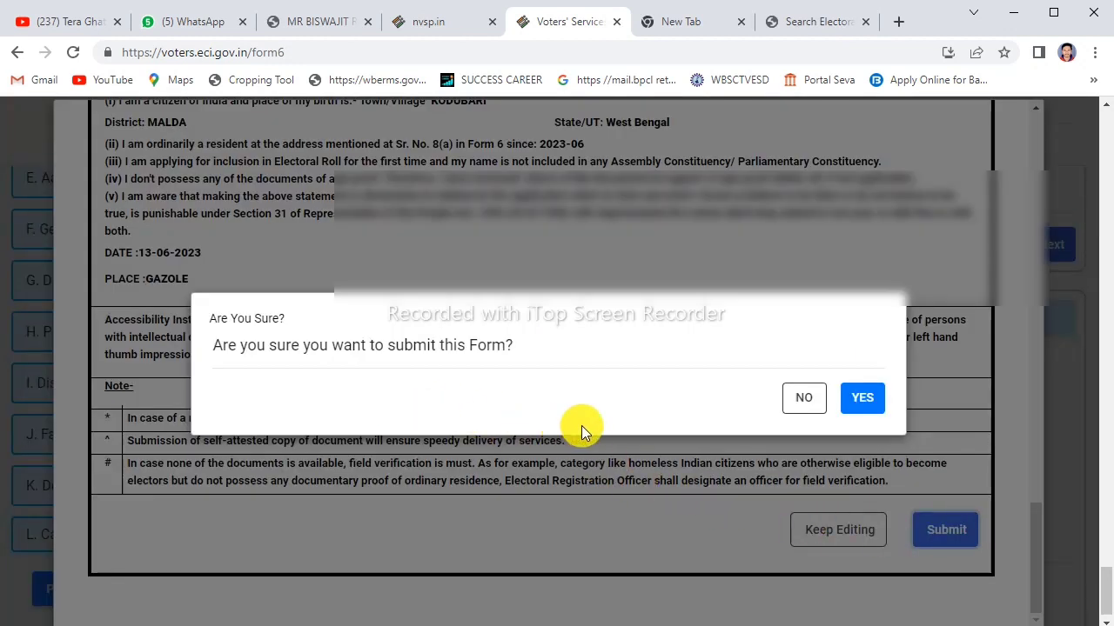
Confirm the Form 6 submission, download its acknowledgement PDF, and copy the generated reference number
{"action": "left_click", "coordinate": [864, 398]}
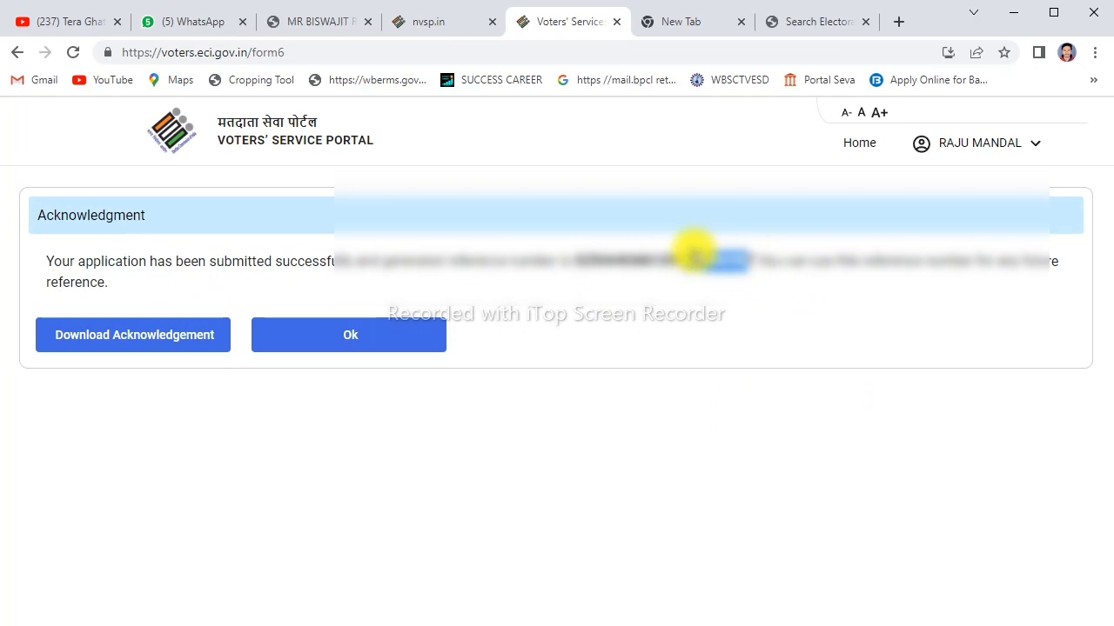
{"action": "left_click", "coordinate": [129, 342]}
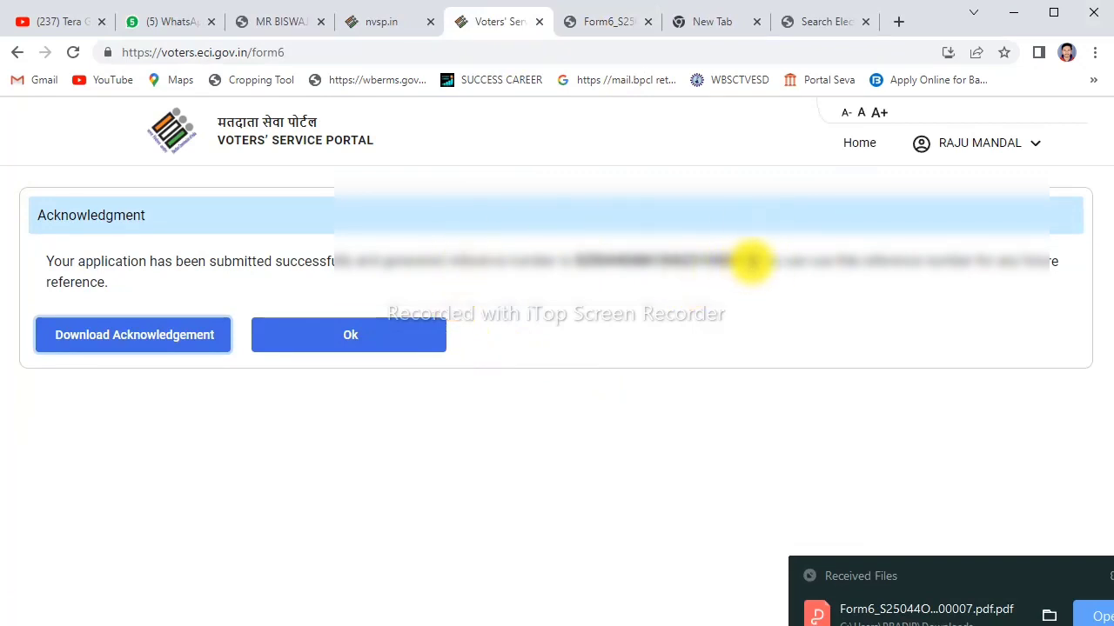
{"action": "left_click_drag", "start_coordinate": [753, 260], "coordinate": [577, 256]}
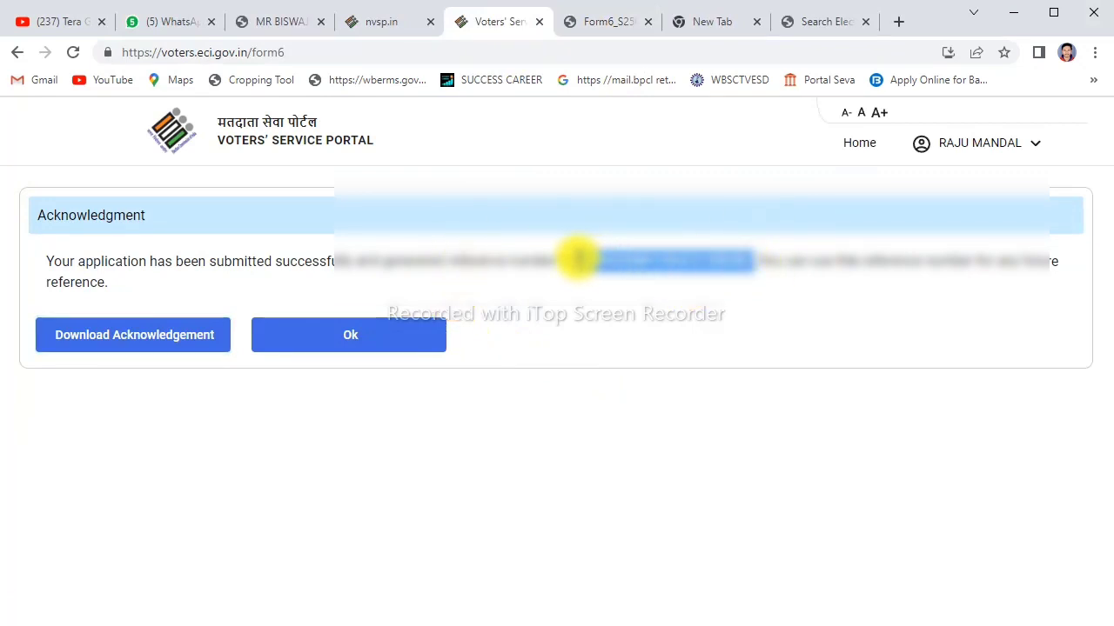
{"action": "right_click", "coordinate": [577, 259]}
{"action": "left_click", "coordinate": [599, 271]}
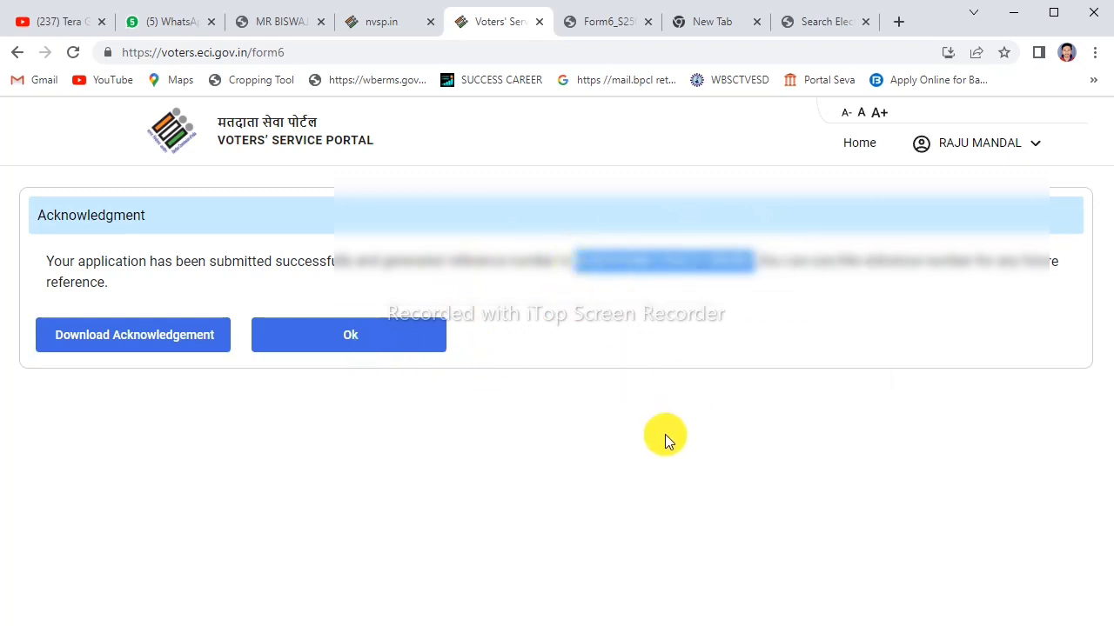
{"action": "left_click", "coordinate": [701, 339]}
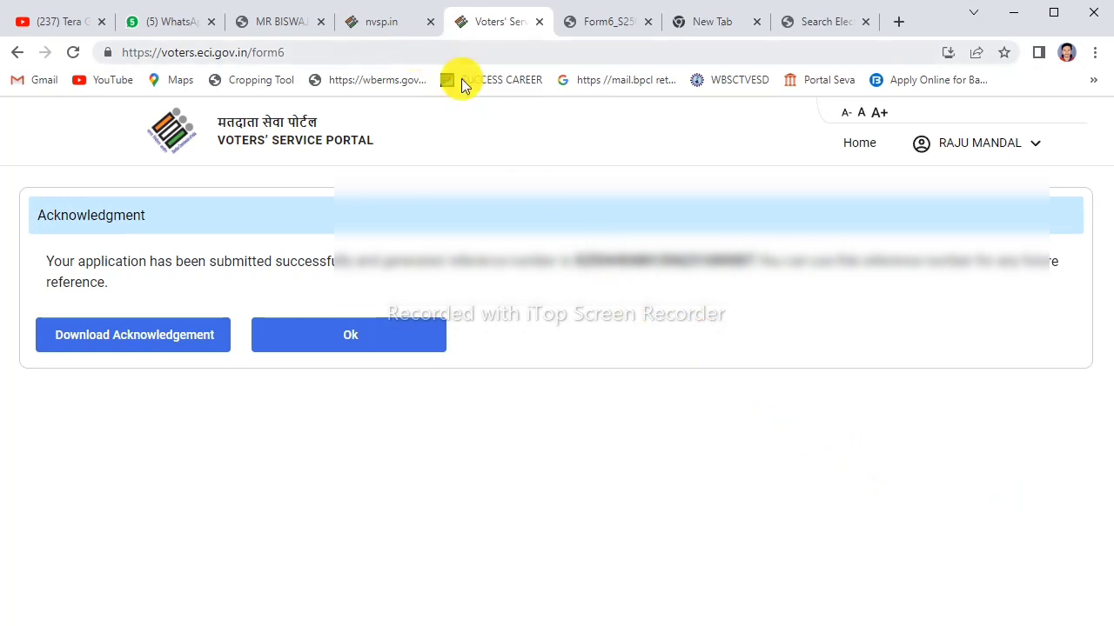
Go to Track Application Status from the home page and paste the copied reference number
{"action": "left_click", "coordinate": [850, 147]}
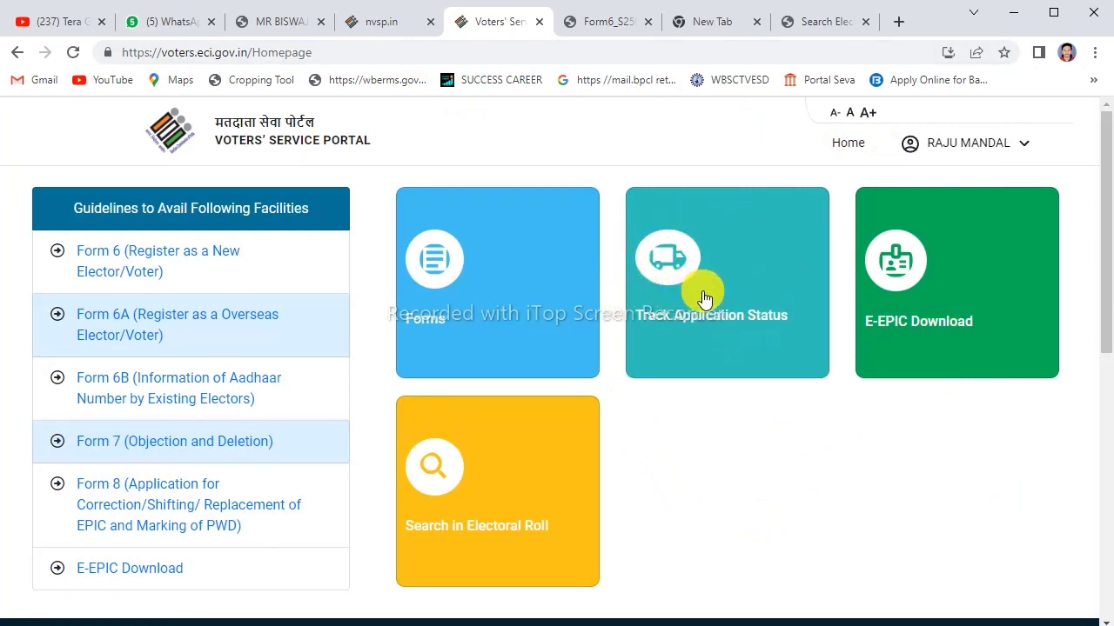
{"action": "left_click", "coordinate": [670, 264]}
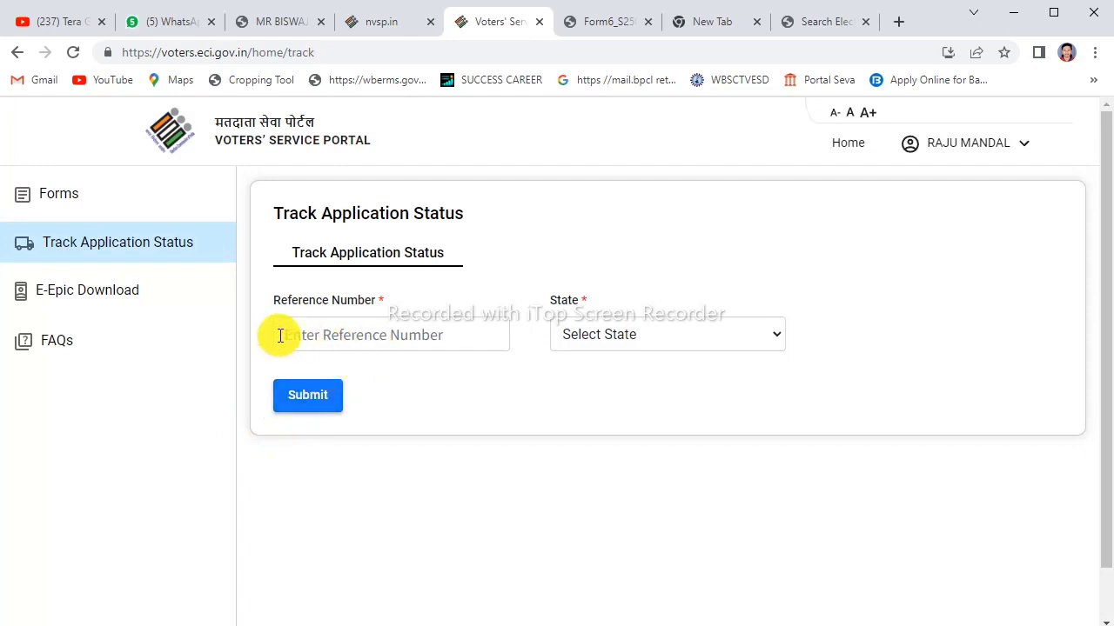
{"action": "left_click", "coordinate": [323, 334]}
{"action": "key", "text": "ctrl+v"}
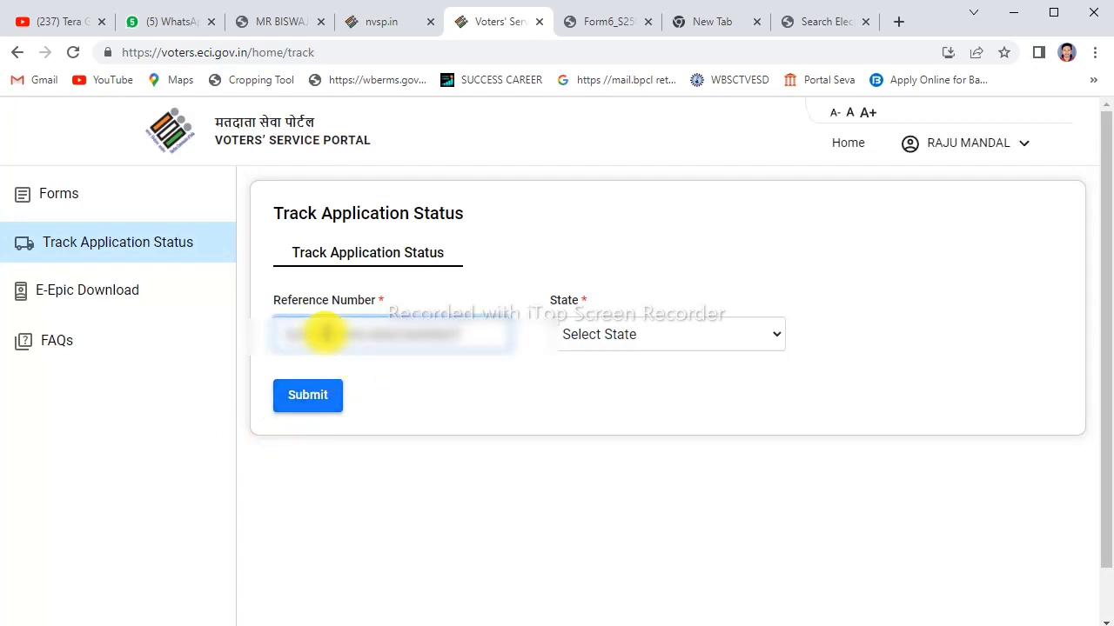
{"action": "left_click", "coordinate": [499, 387]}
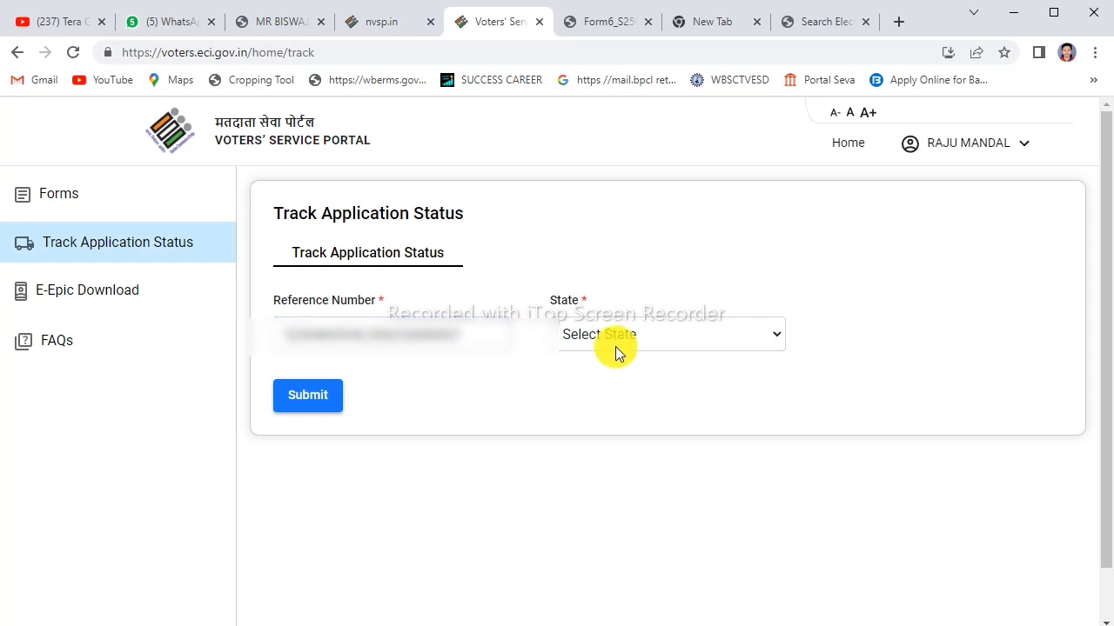
Select West Bengal as the state and look up the application's status
{"action": "left_click", "coordinate": [695, 336]}
{"action": "scroll", "coordinate": [700, 271], "scroll_direction": "down", "scroll_amount": 4}
{"action": "left_click", "coordinate": [640, 310]}
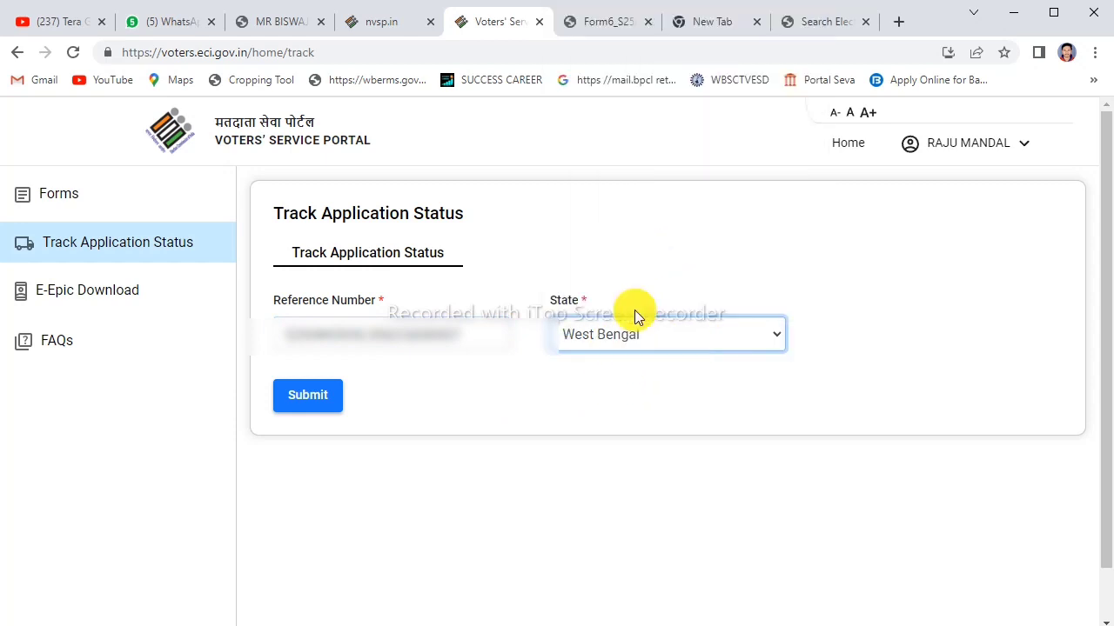
{"action": "left_click", "coordinate": [309, 396]}
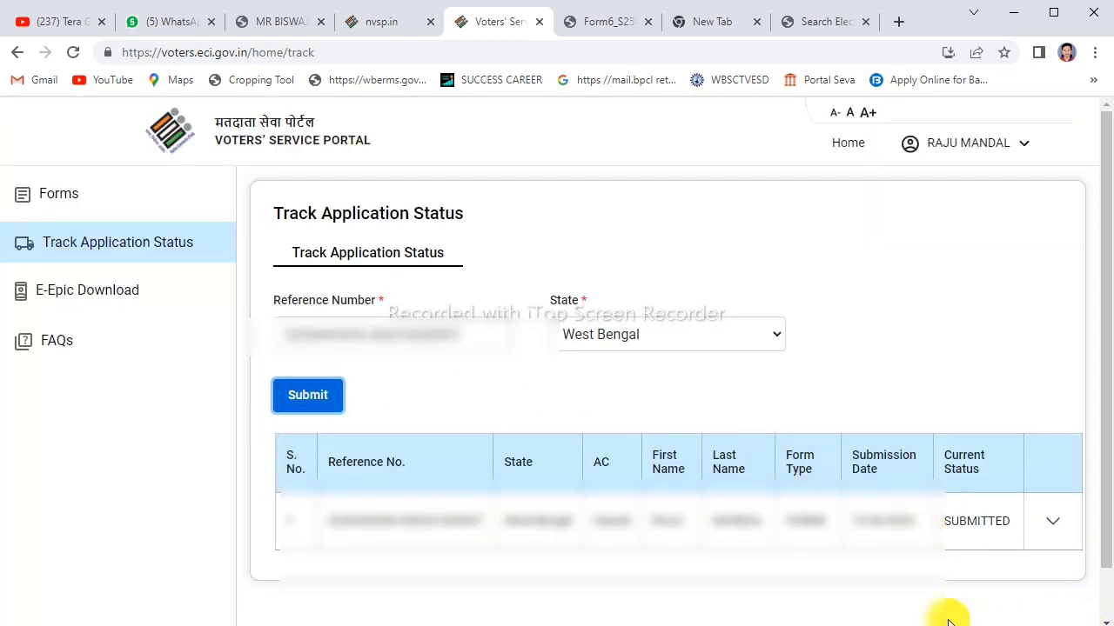
Expand the progress tracker showing status Submitted and shrink the page text two steps
{"action": "left_click", "coordinate": [1051, 521]}
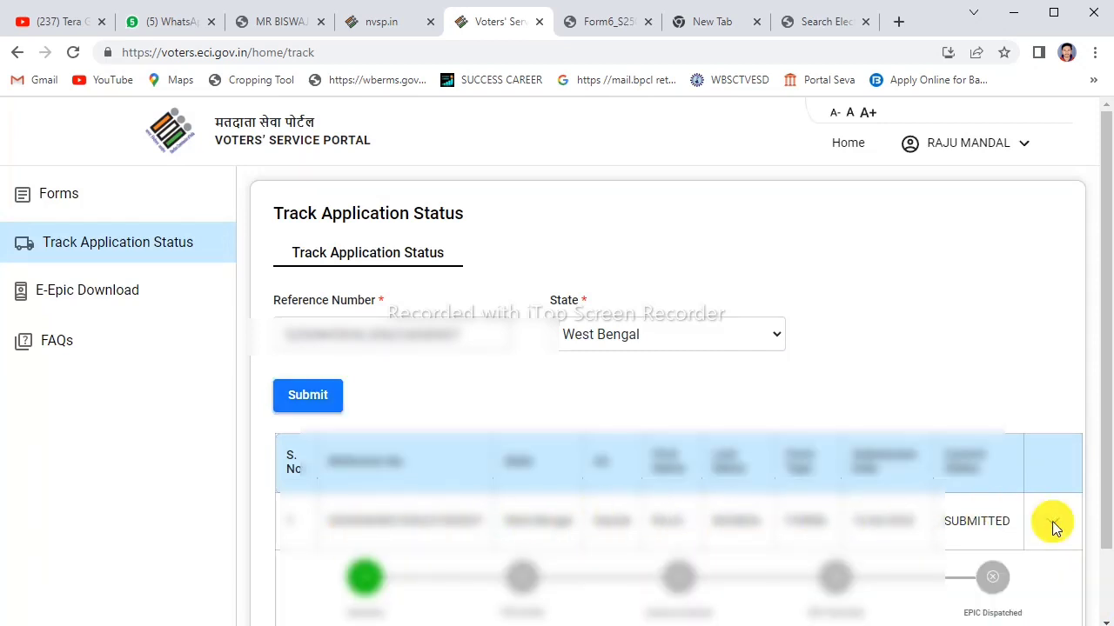
{"action": "scroll", "coordinate": [990, 522], "scroll_direction": "down", "scroll_amount": 1}
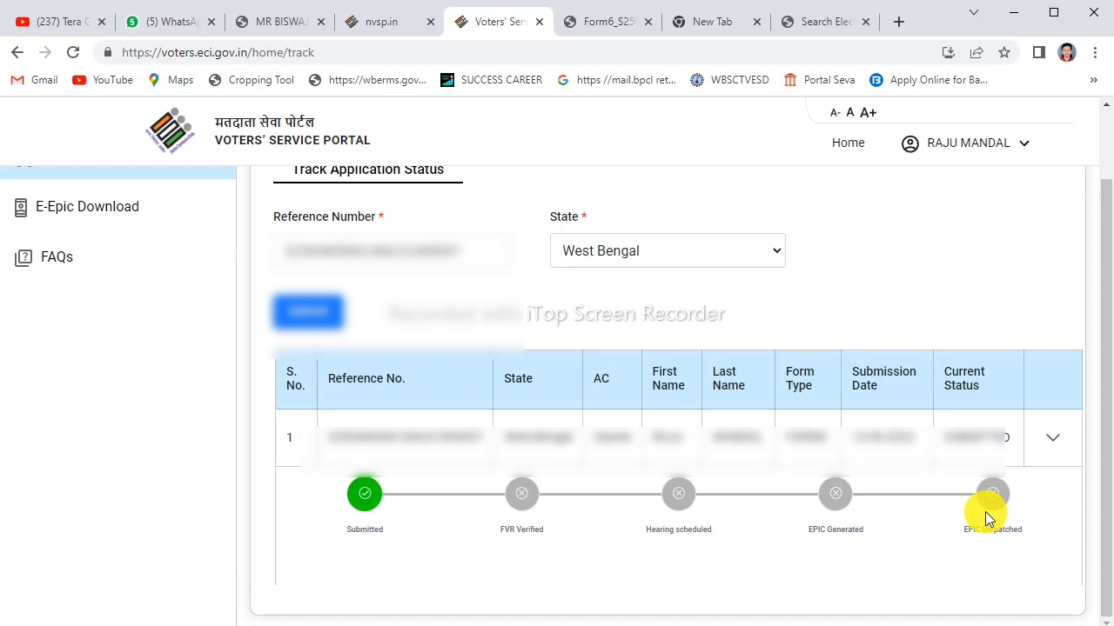
{"action": "scroll", "coordinate": [988, 520], "scroll_direction": "up", "scroll_amount": 1}
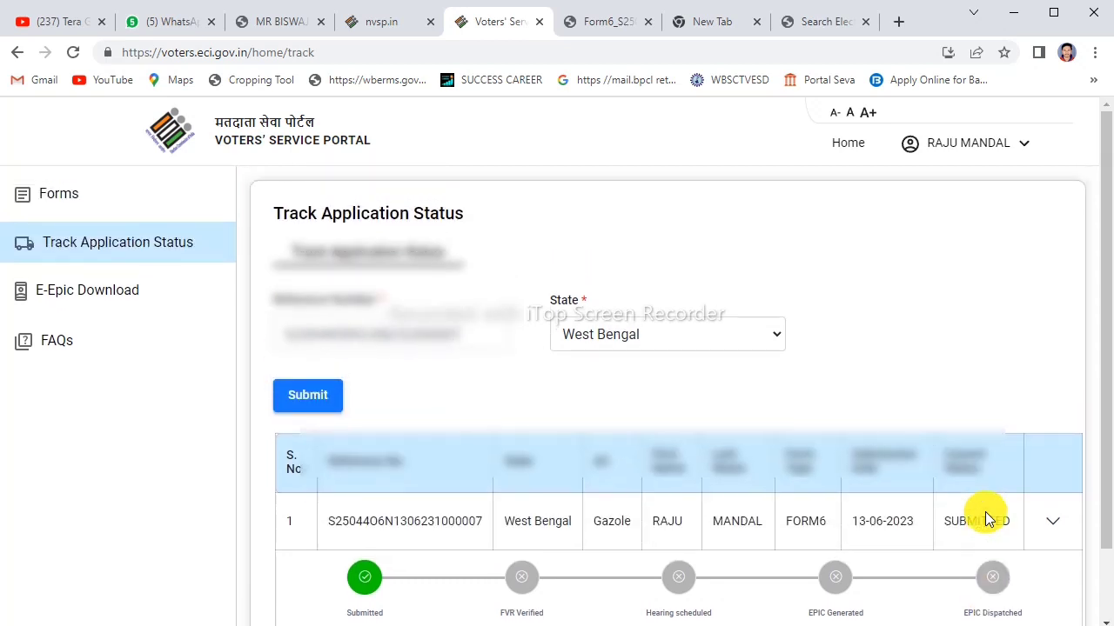
{"action": "scroll", "coordinate": [987, 519], "scroll_direction": "down", "scroll_amount": 1}
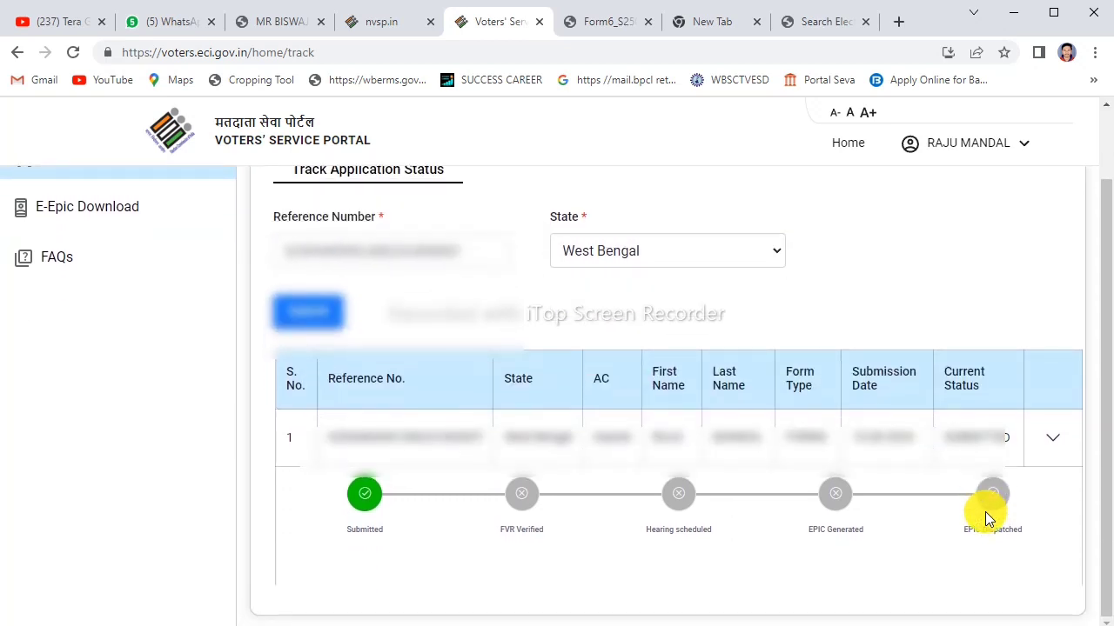
{"action": "left_click", "coordinate": [835, 112]}
{"action": "left_click", "coordinate": [833, 116]}
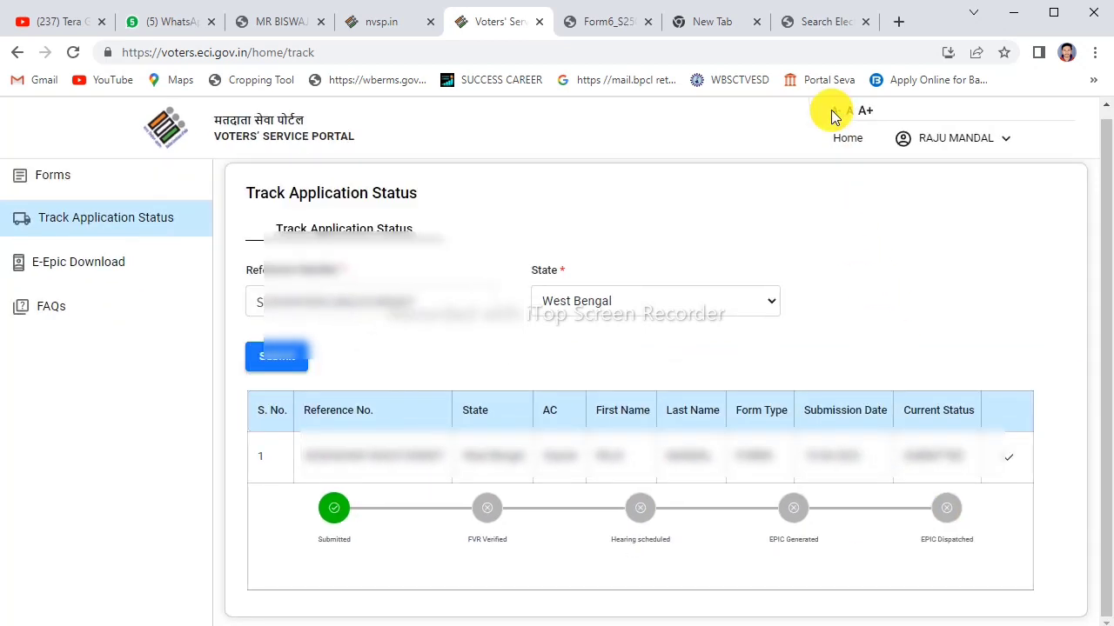